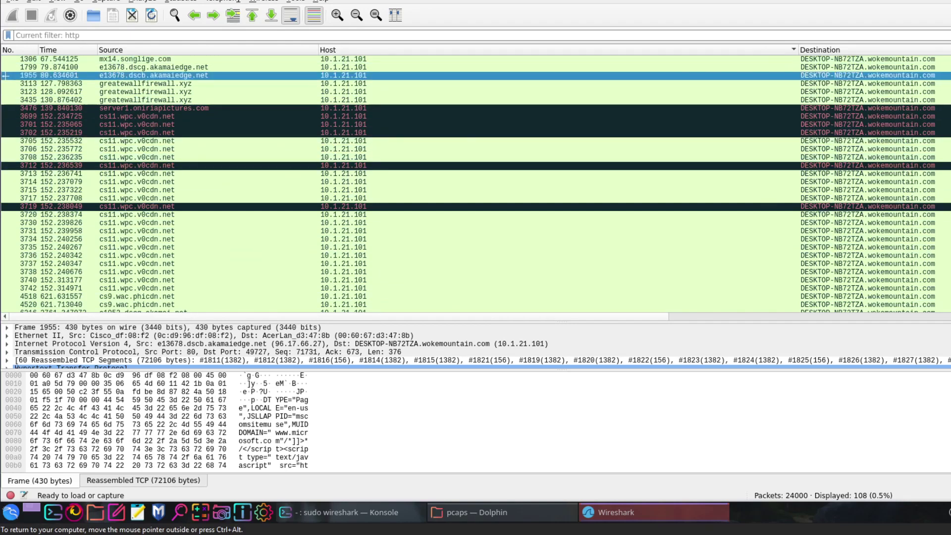
Step: Clear the http display filter, select packet 1908 and return to the start of the full packet list
key("Return")
left_click(746, 108)
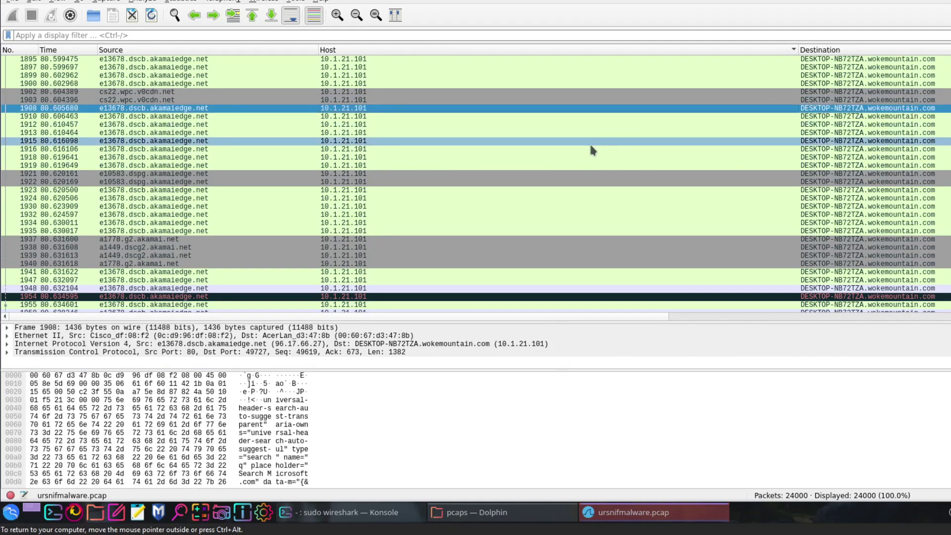
scroll(476, 184, "up", 20)
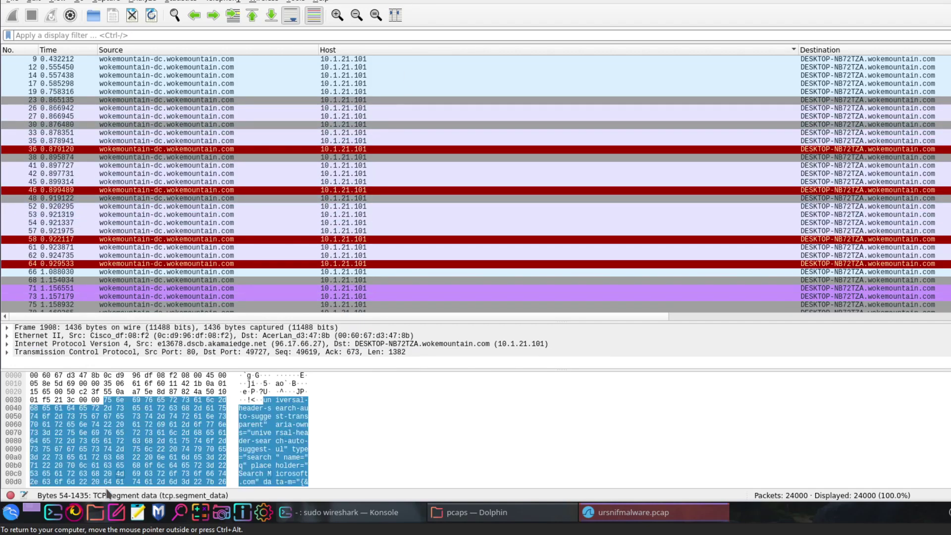
Step: Switch to Firefox, open Google and search for ursnif malware
left_click(74, 512)
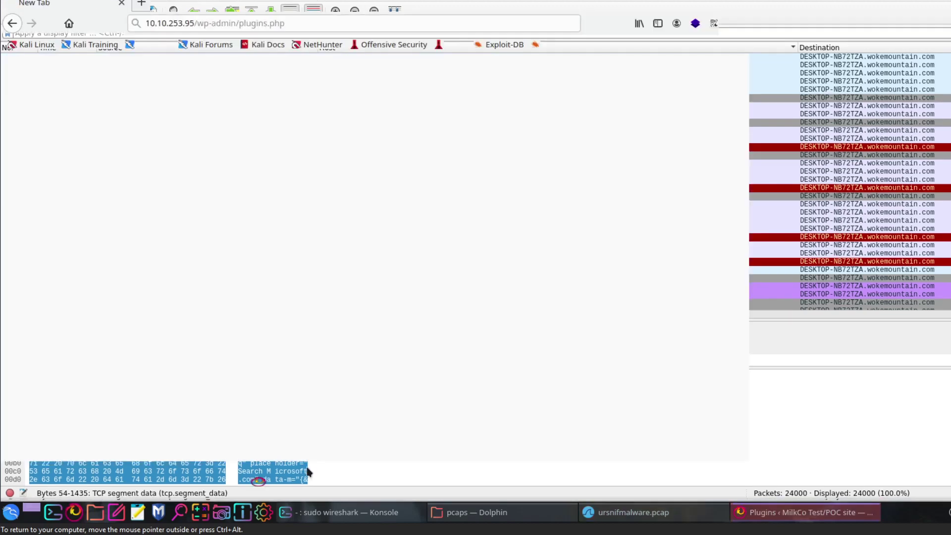
left_click(369, 20)
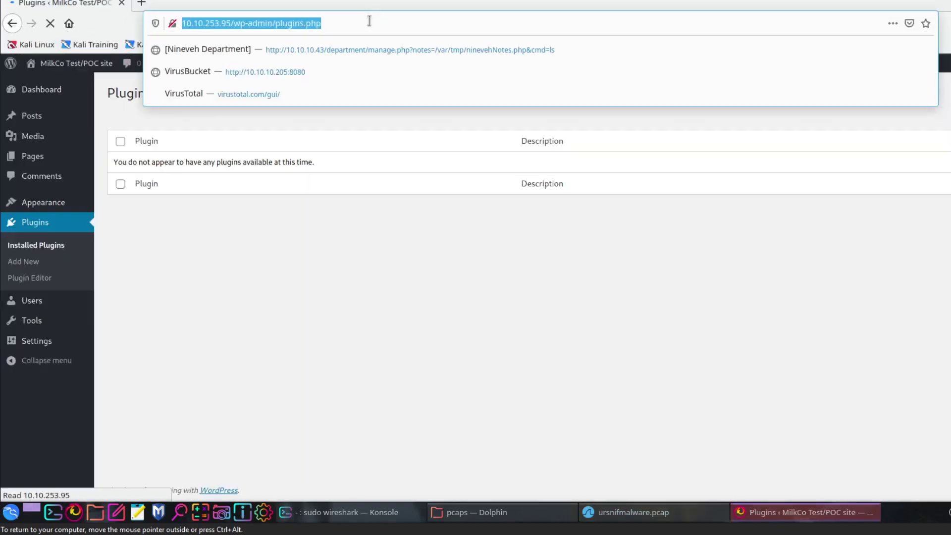
type("google")
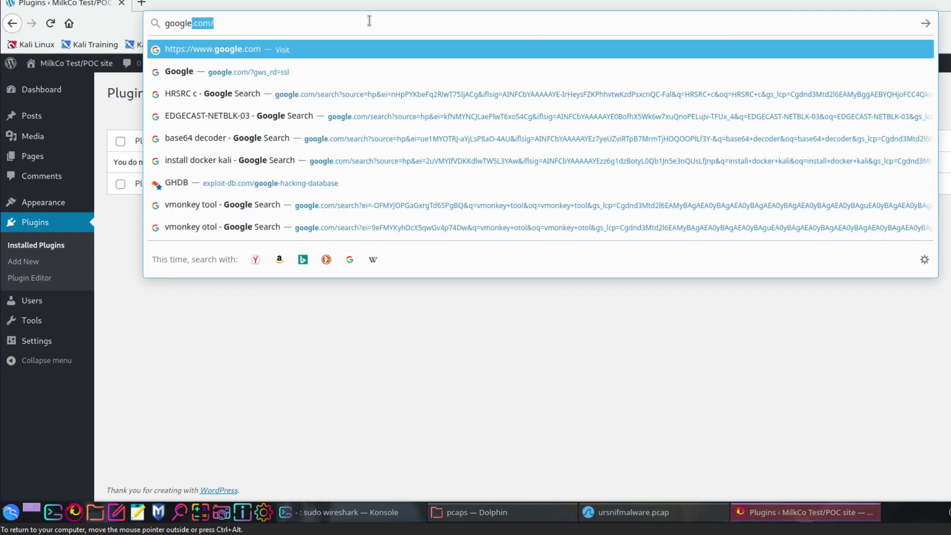
key("Return")
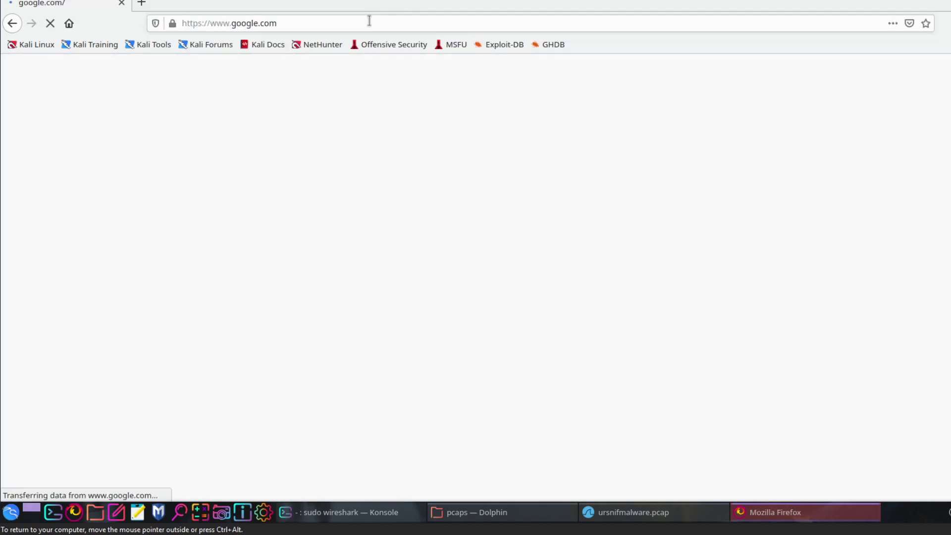
type("ursniff")
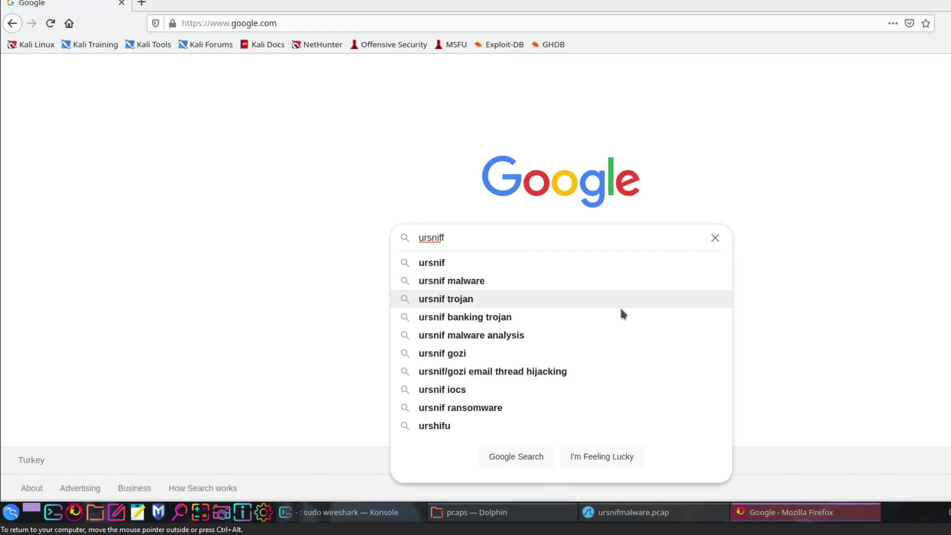
left_click(531, 282)
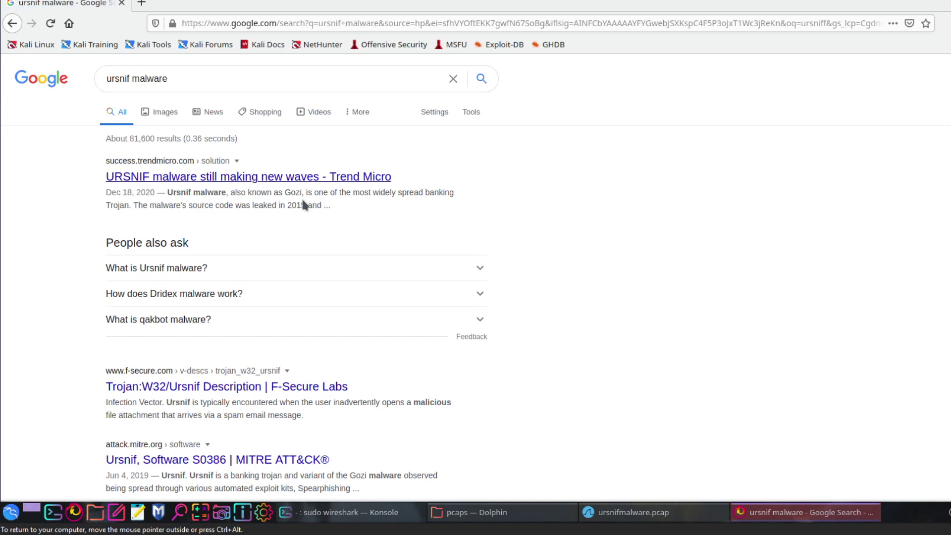
Step: Open the Trend Micro article "URSNIF malware still making new waves" and choose the Mediterranean, Middle East & Africa region
scroll(283, 271, "down", 4)
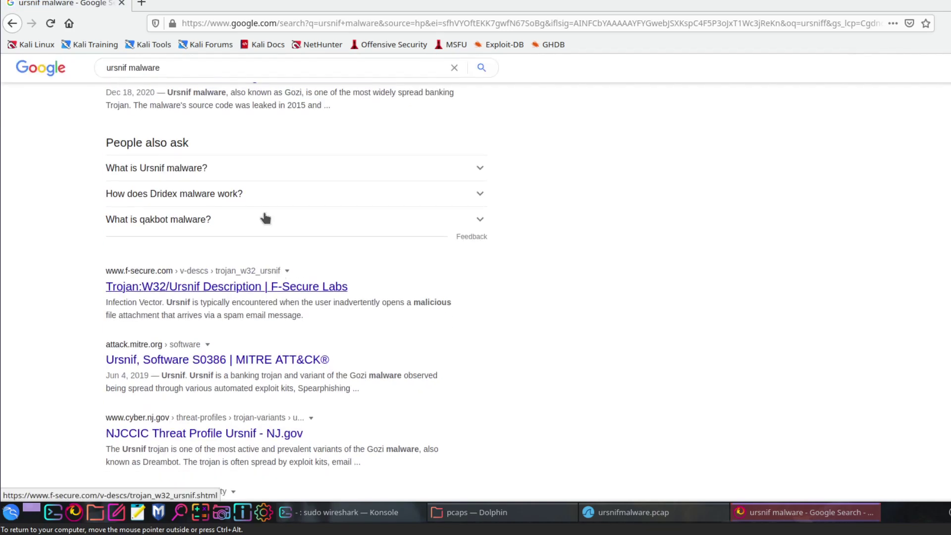
scroll(266, 216, "up", 4)
left_click(303, 180)
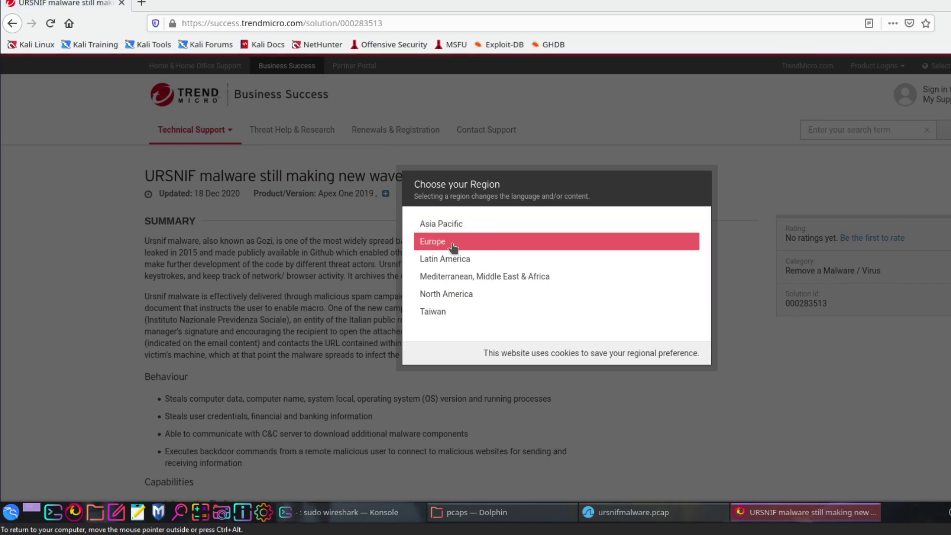
left_click(488, 277)
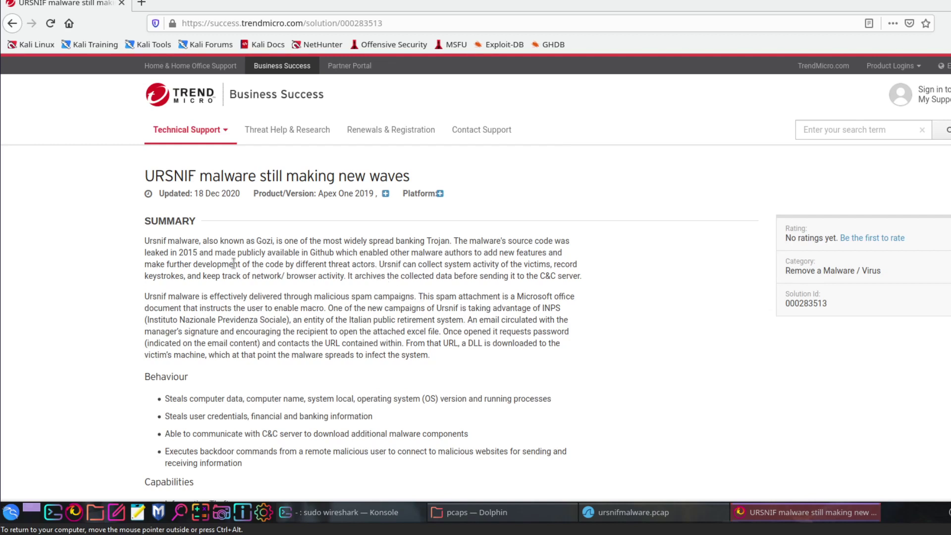
Step: Read the article's summary on the malware's origin, its spam delivery method and the recent campaign, highlighting key sentences
left_click_drag(145, 241, 199, 253)
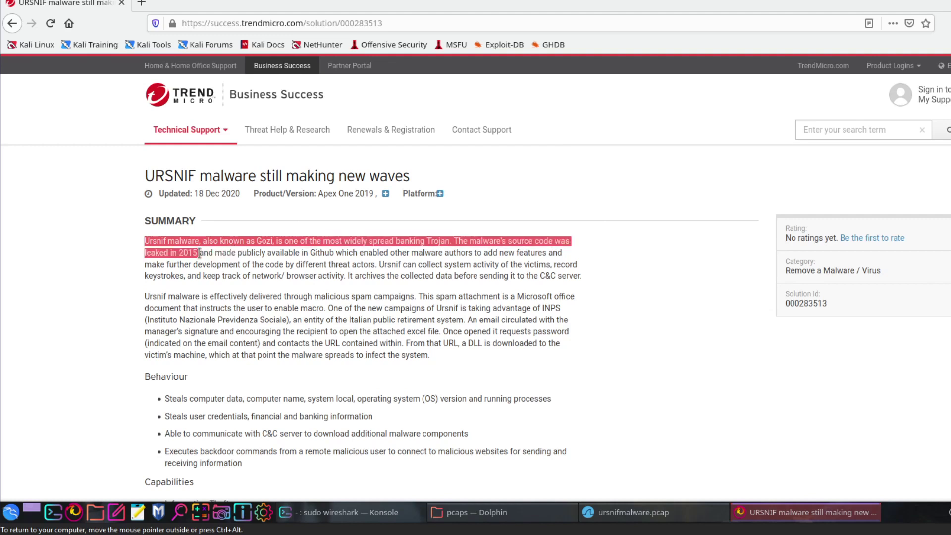
left_click(233, 297)
left_click_drag(144, 296, 523, 296)
left_click_drag(451, 307, 319, 307)
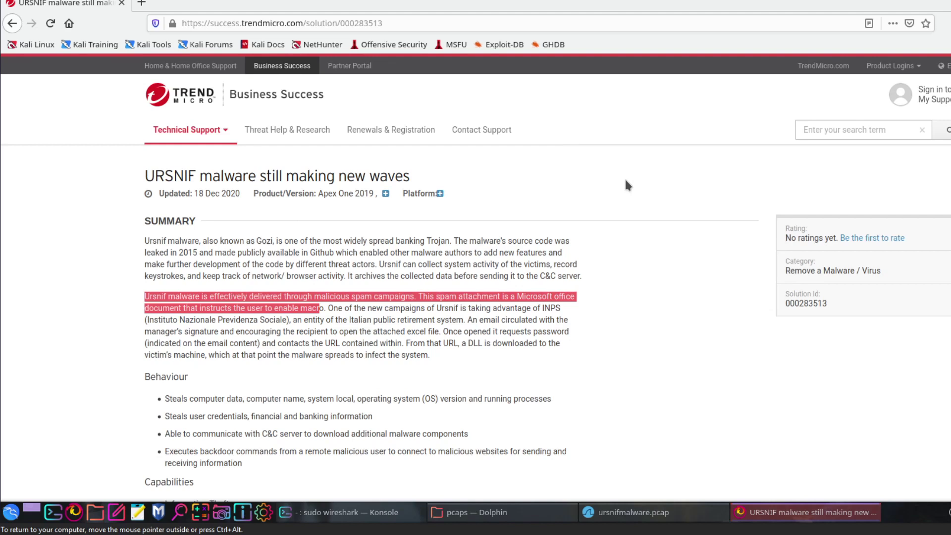
left_click(353, 321)
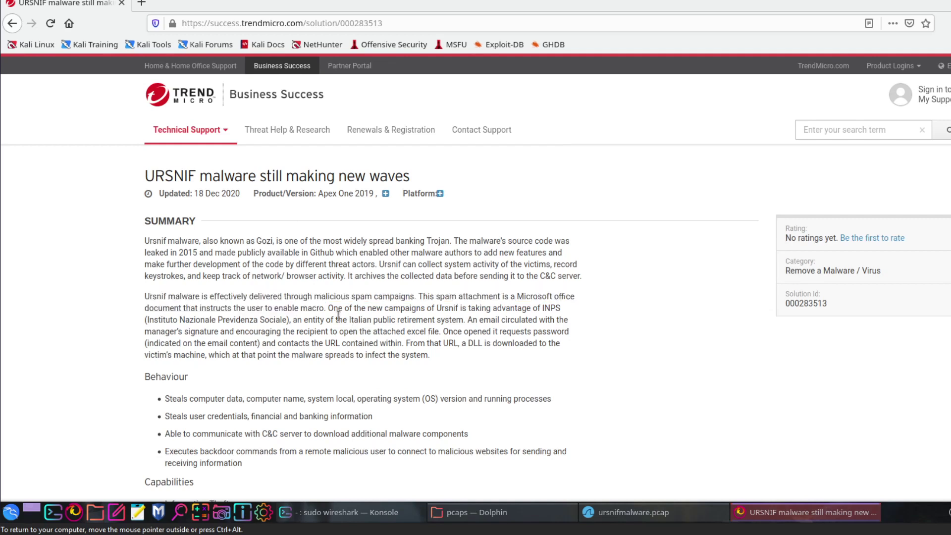
left_click_drag(338, 309, 515, 307)
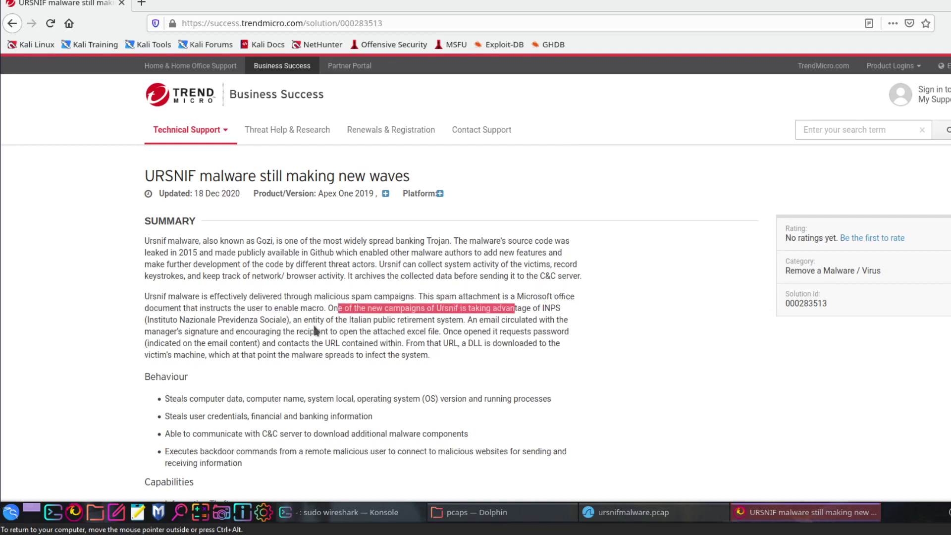
Step: Read the Behaviour list on data theft, credential theft and C&C server communication, highlighting the key phrases
scroll(425, 331, "down", 3)
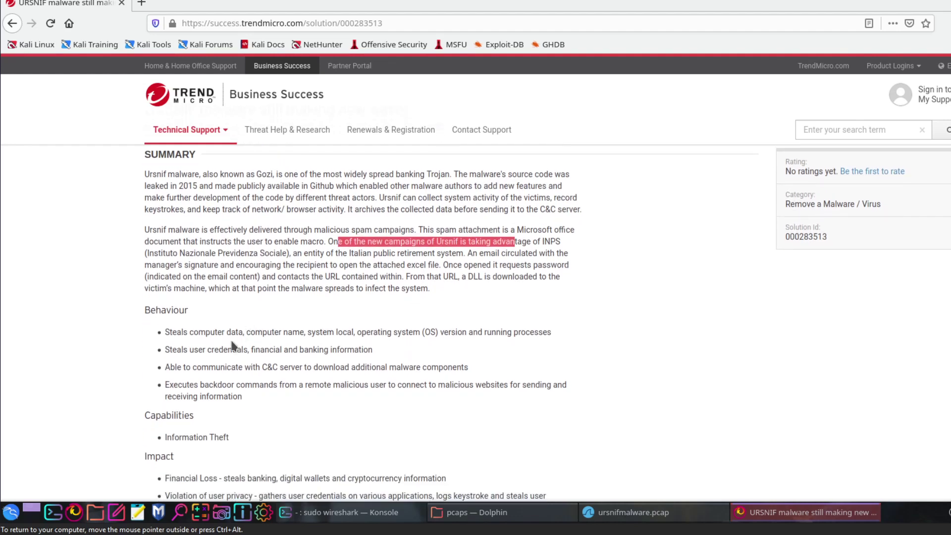
left_click_drag(170, 333, 368, 331)
left_click_drag(180, 352, 318, 351)
left_click(253, 367)
left_click_drag(253, 367, 313, 367)
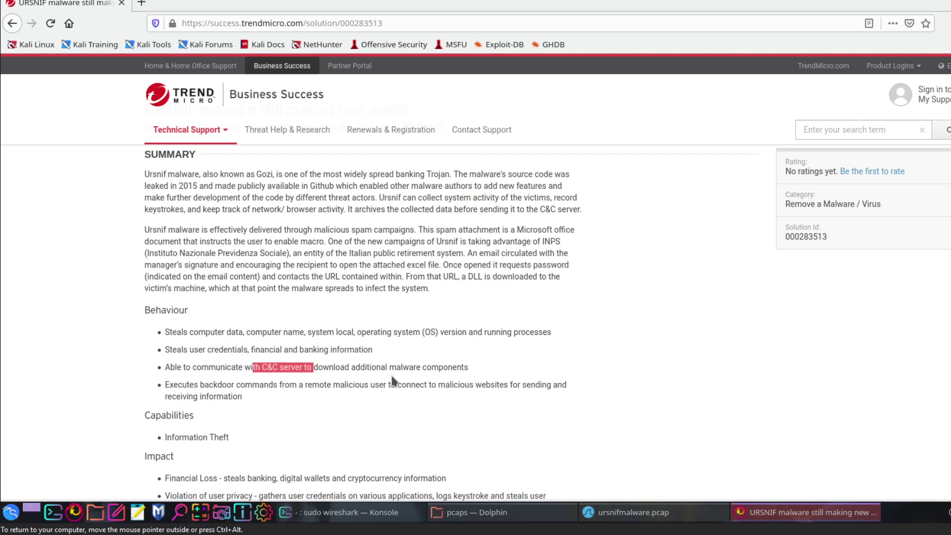
Step: Look over the rest of the article, including the impact section, sample spam, infection chain and MITRE ATT&CK matrix
scroll(744, 263, "down", 5)
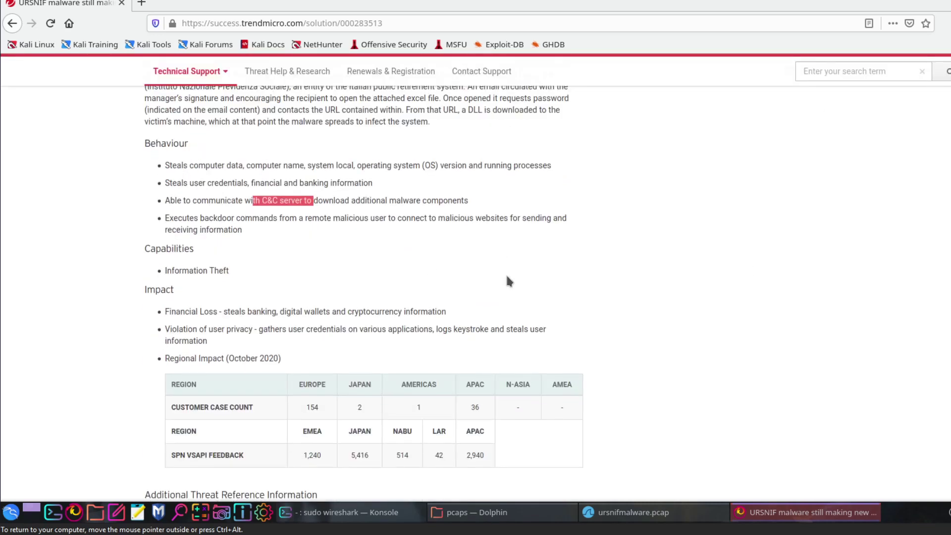
scroll(593, 287, "down", 4)
scroll(363, 293, "down", 20)
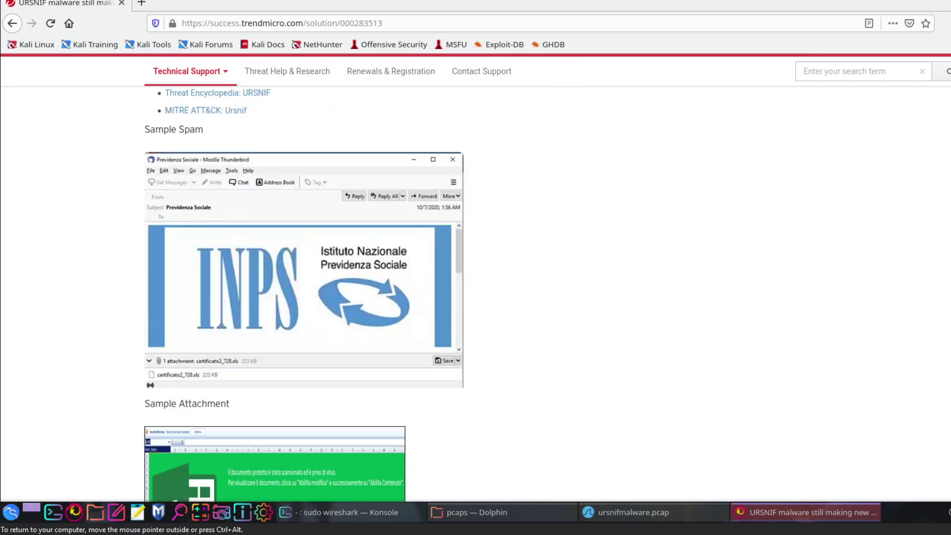
scroll(363, 293, "up", 15)
scroll(303, 322, "up", 6)
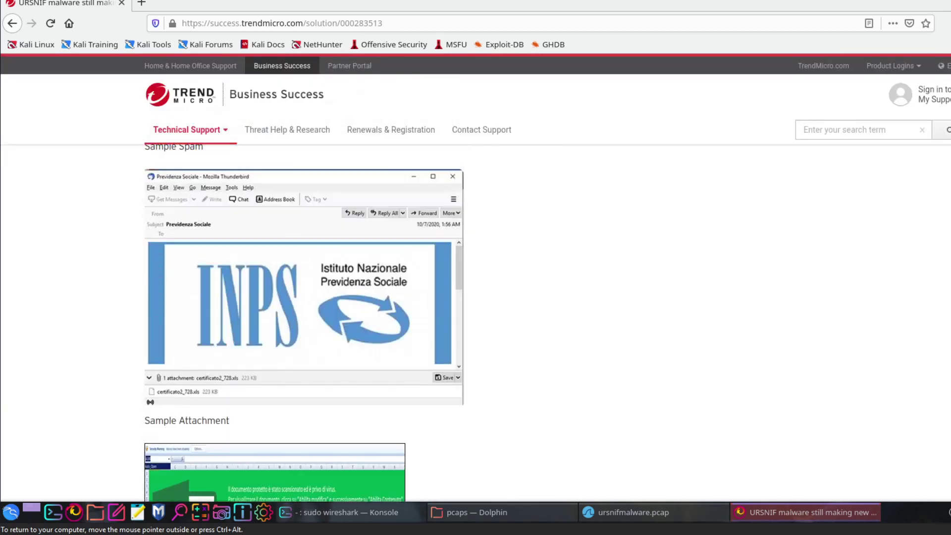
scroll(304, 322, "down", 17)
scroll(364, 293, "down", 20)
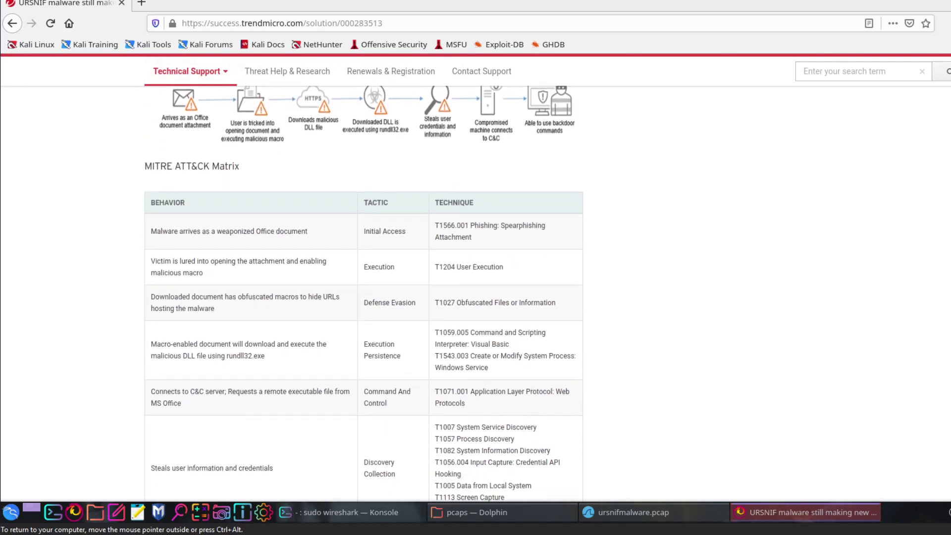
scroll(364, 293, "up", 20)
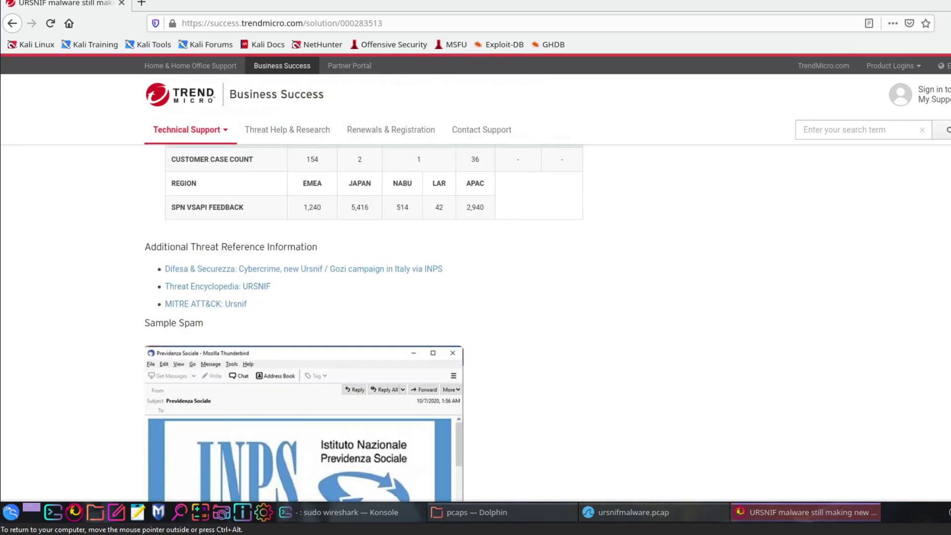
Step: Switch back to Wireshark and filter the ursnifmalware.pcap capture to http traffic, viewing it from the first packets
key("alt+Tab")
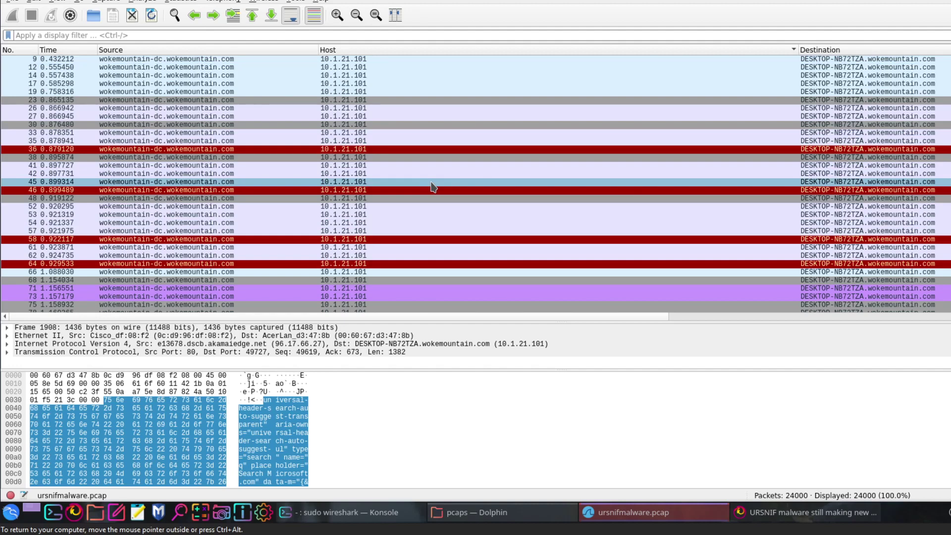
left_click(284, 35)
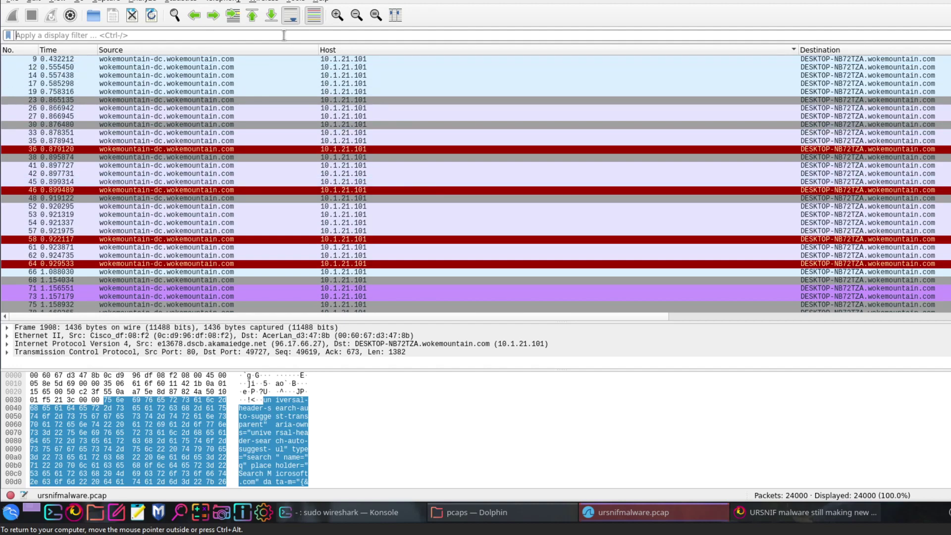
type("http")
key("Return")
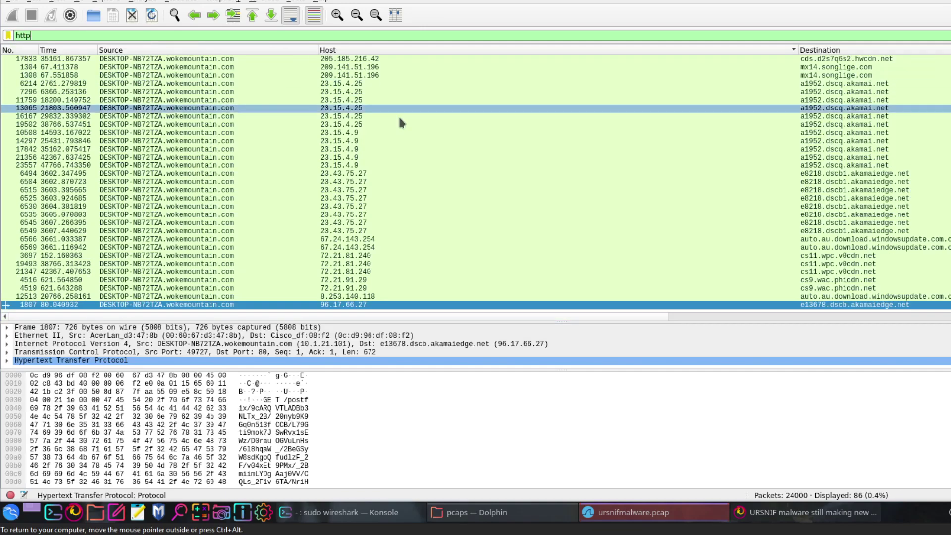
scroll(479, 140, "up", 18)
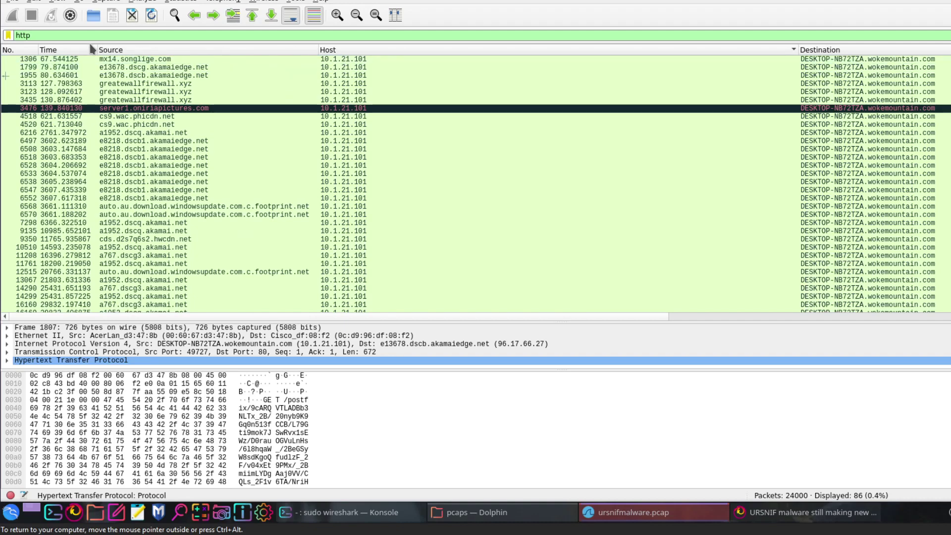
Step: Rearrange the packet list columns by widening Time and Source, narrowing Host and placing Destination before Host
left_click_drag(98, 48, 185, 48)
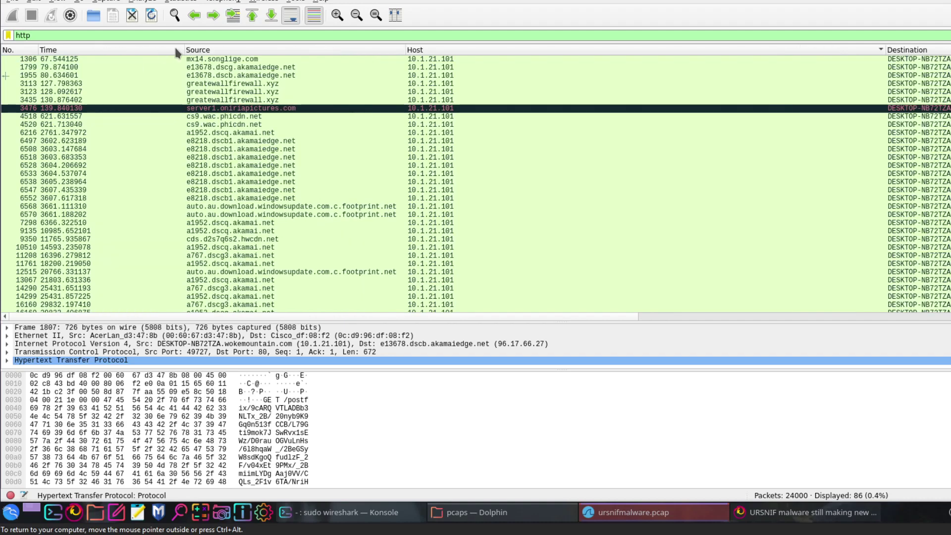
left_click_drag(406, 48, 489, 49)
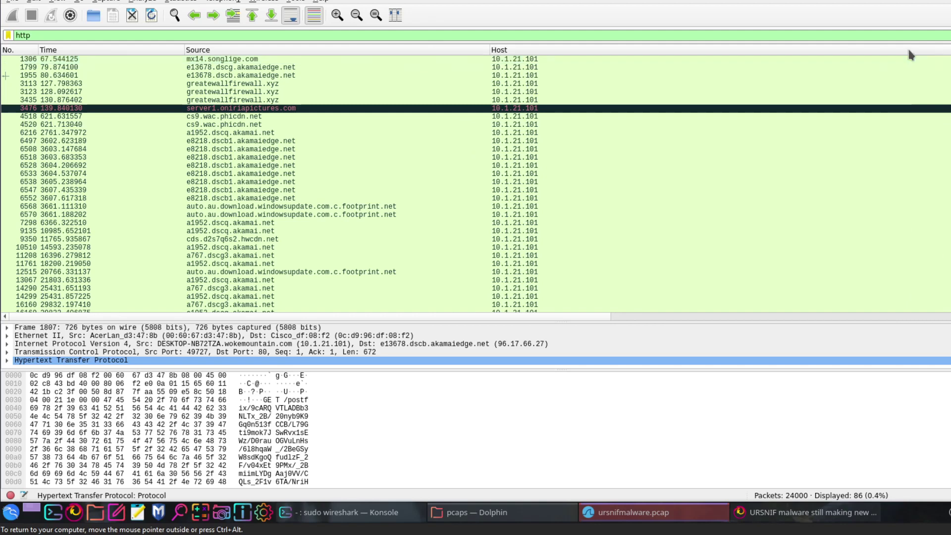
left_click_drag(950, 51, 634, 67)
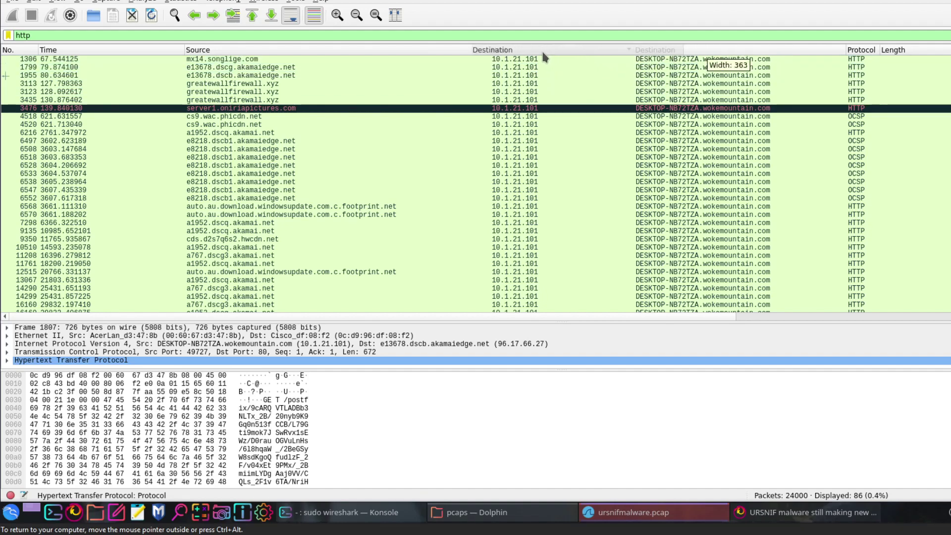
left_click(540, 49)
Step: Look through the filtered HTTP packets, comparing their source, destination and host entries
scroll(647, 92, "up", 8)
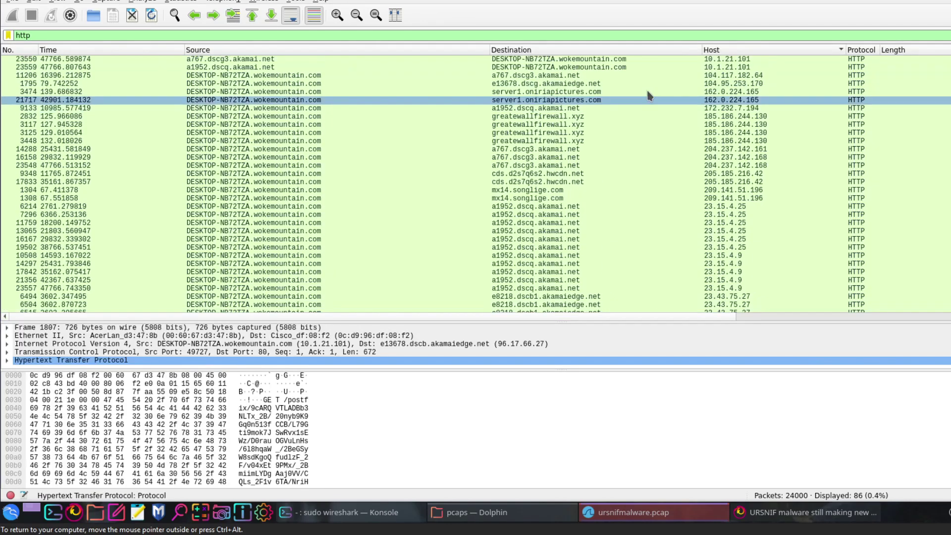
scroll(647, 90, "up", 5)
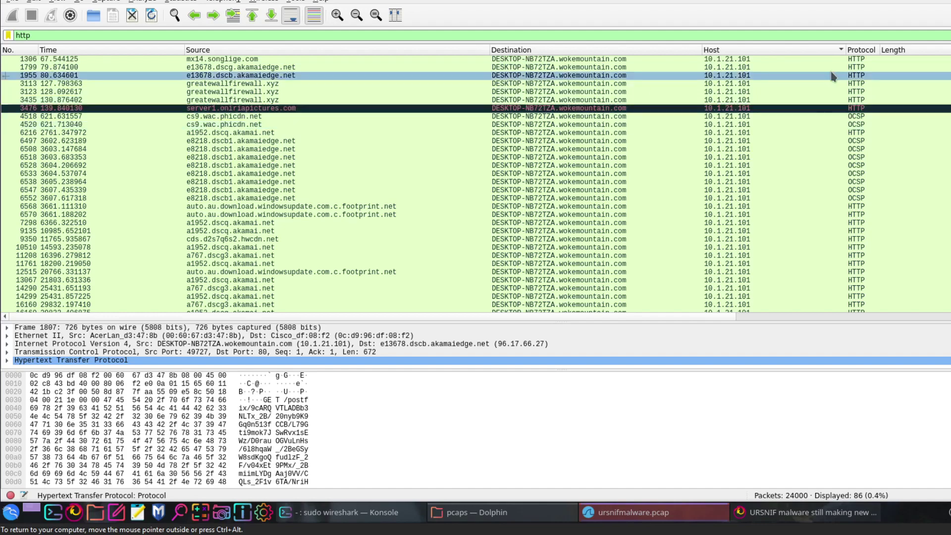
scroll(476, 183, "down", 12)
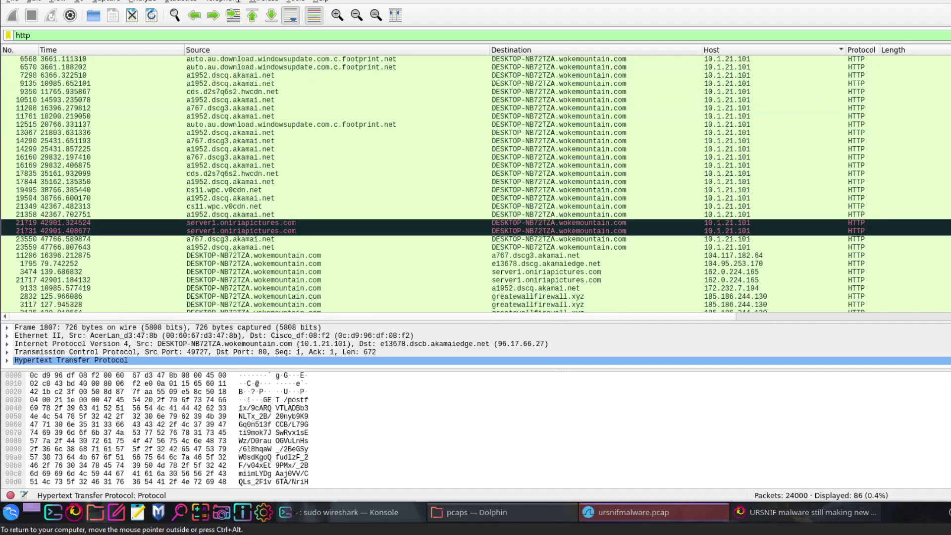
scroll(476, 183, "down", 3)
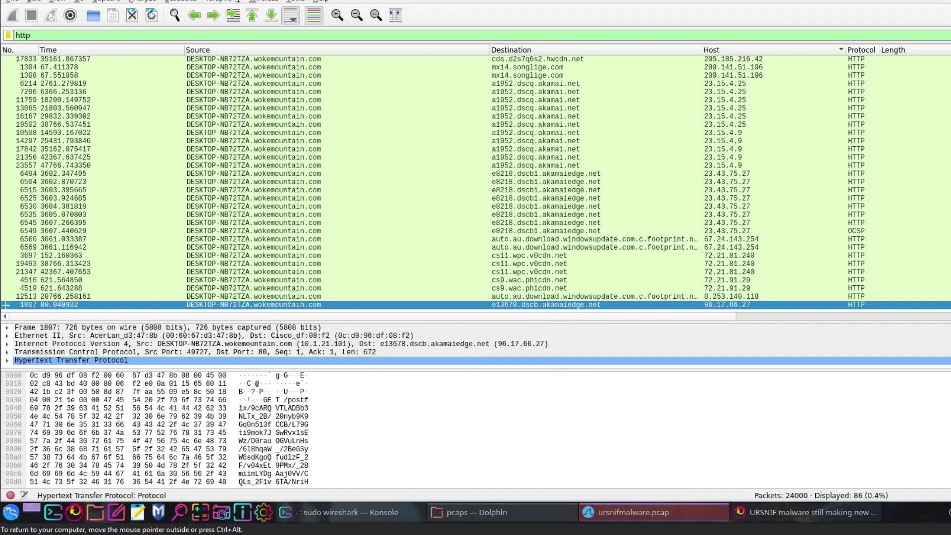
scroll(476, 183, "up", 15)
scroll(476, 183, "down", 3)
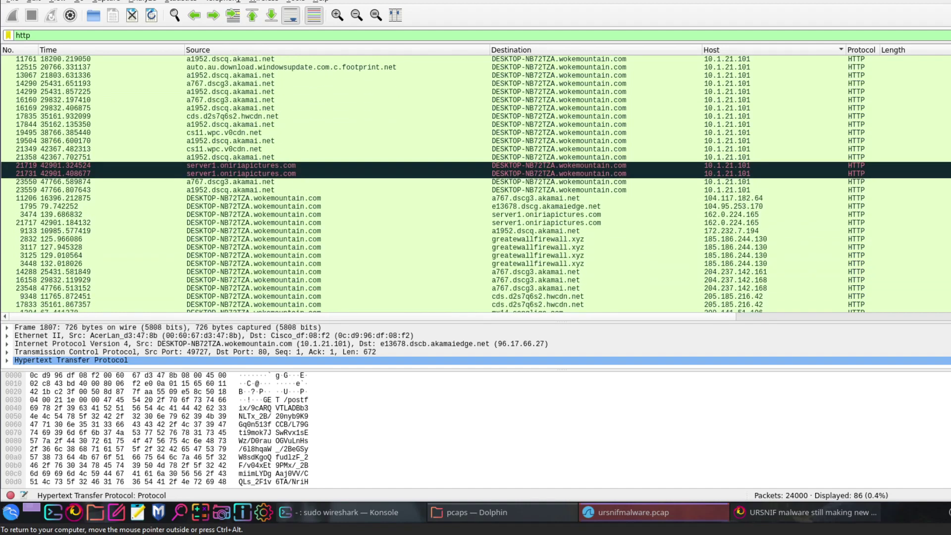
scroll(476, 184, "up", 7)
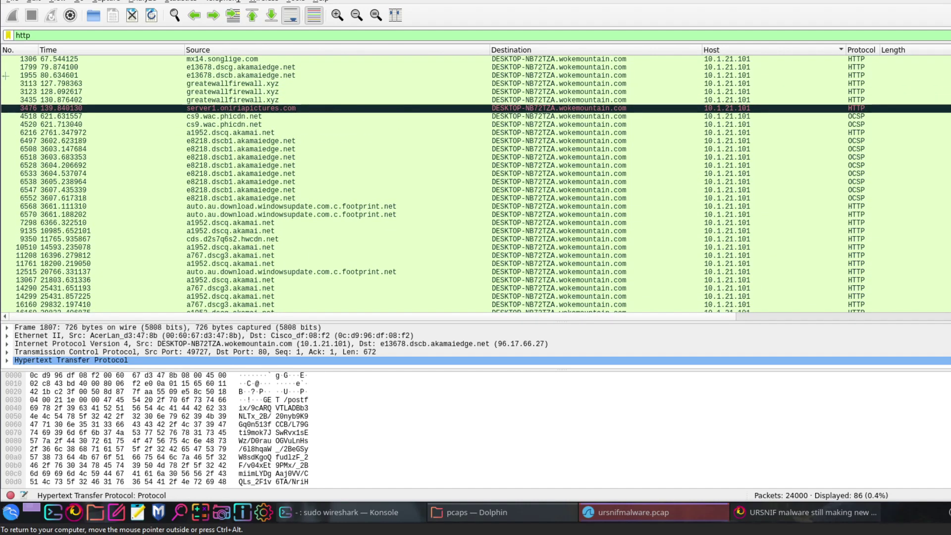
Step: Look over the HTTP packets addressed to the DESKTOP-NB72TZA host, down to the first outgoing requests
scroll(476, 183, "down", 8)
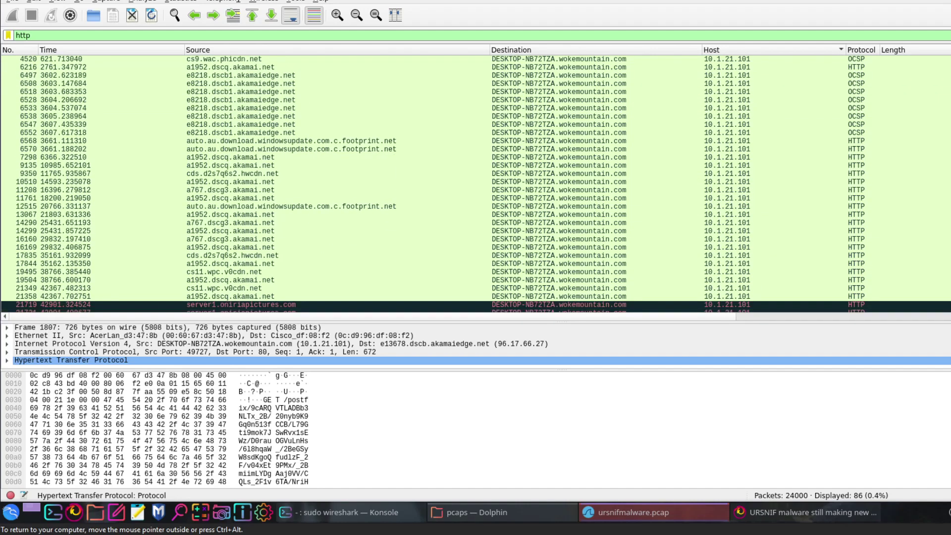
scroll(475, 183, "up", 8)
scroll(475, 183, "down", 4)
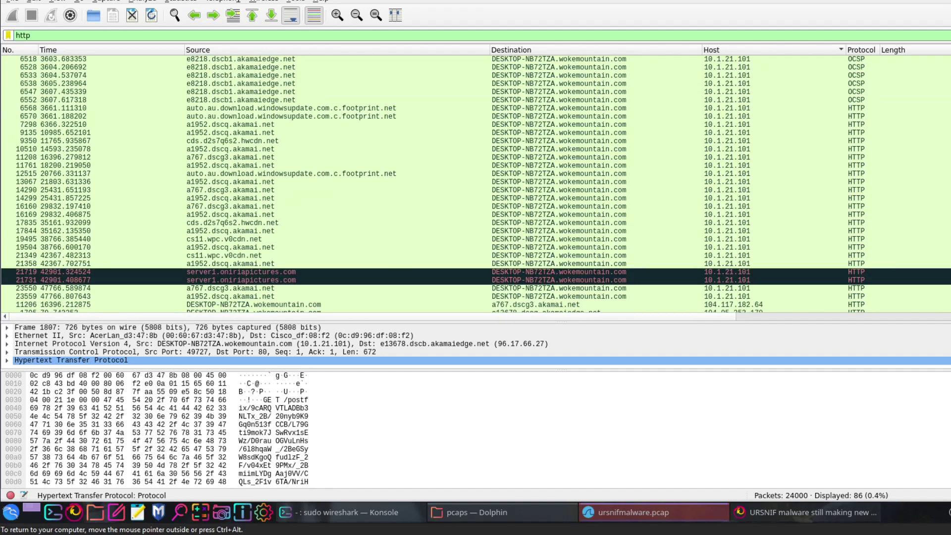
Step: Review the packet list's column definitions in the preferences and cancel without changing them
left_click(58, 2)
mouse_move(35, 5)
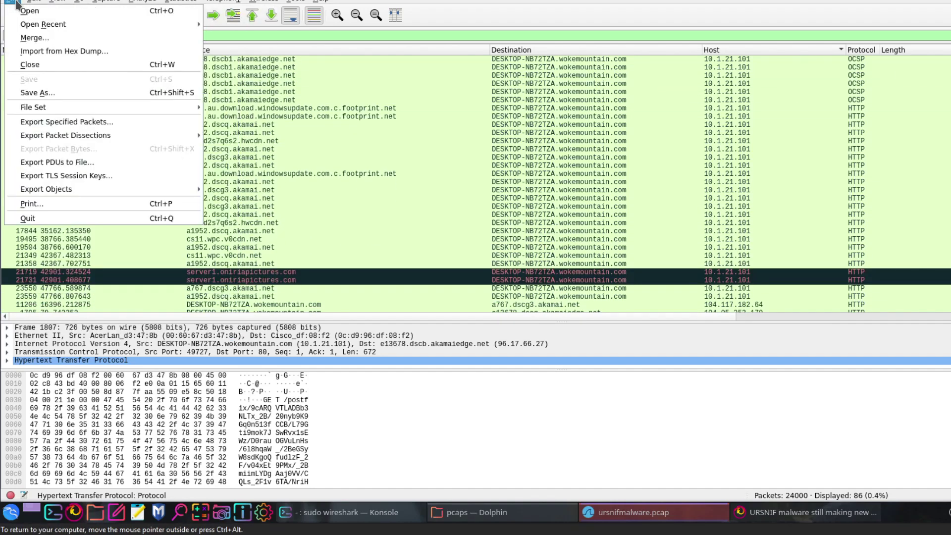
left_click(238, 194)
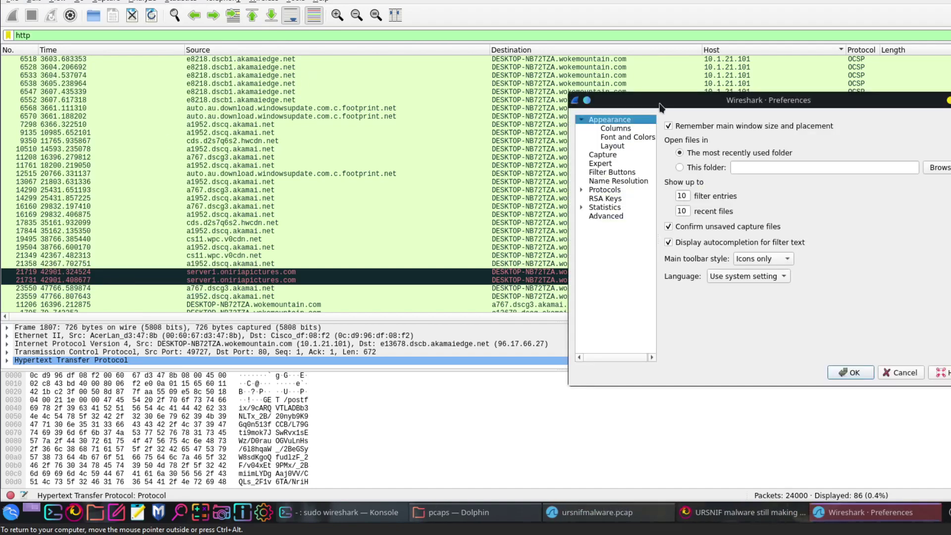
left_click_drag(664, 99, 387, 75)
left_click(350, 98)
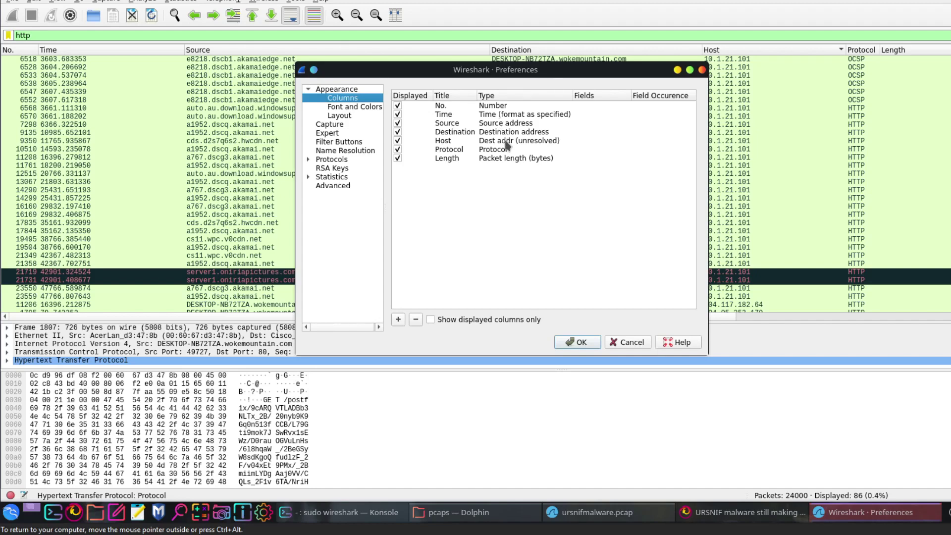
left_click_drag(500, 70, 613, 176)
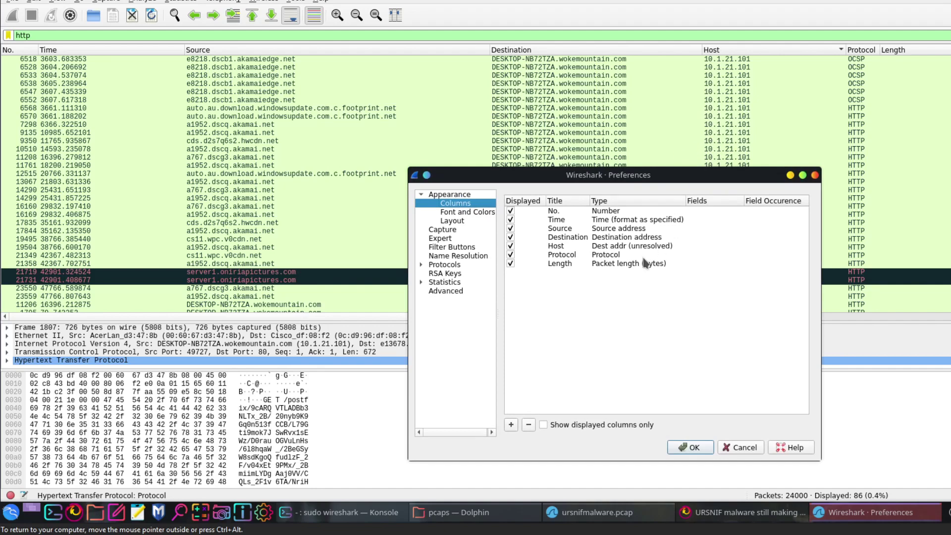
left_click(758, 447)
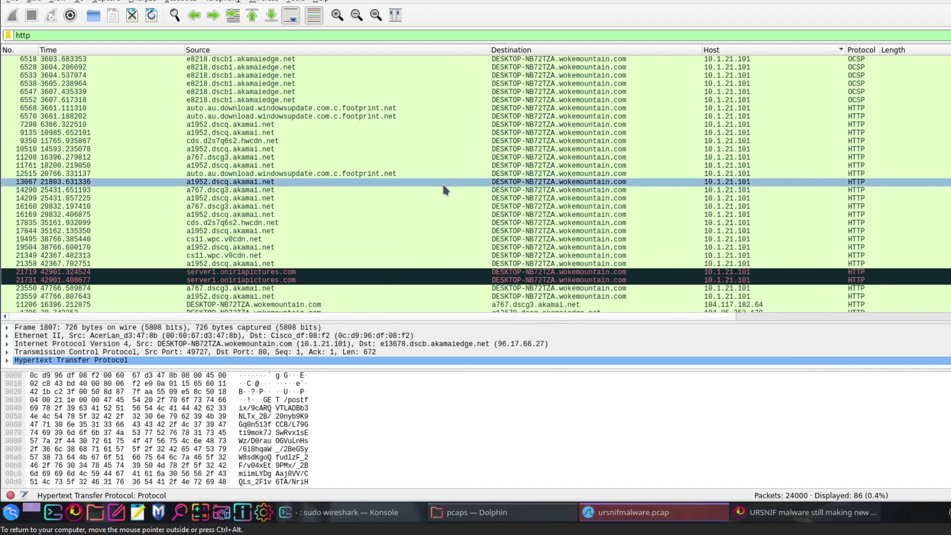
scroll(444, 188, "up", 4)
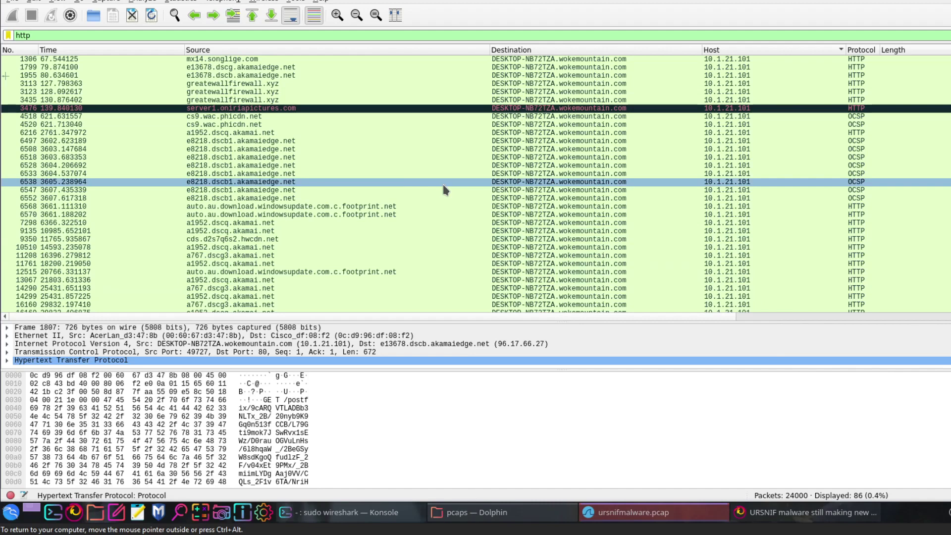
left_click(309, 174)
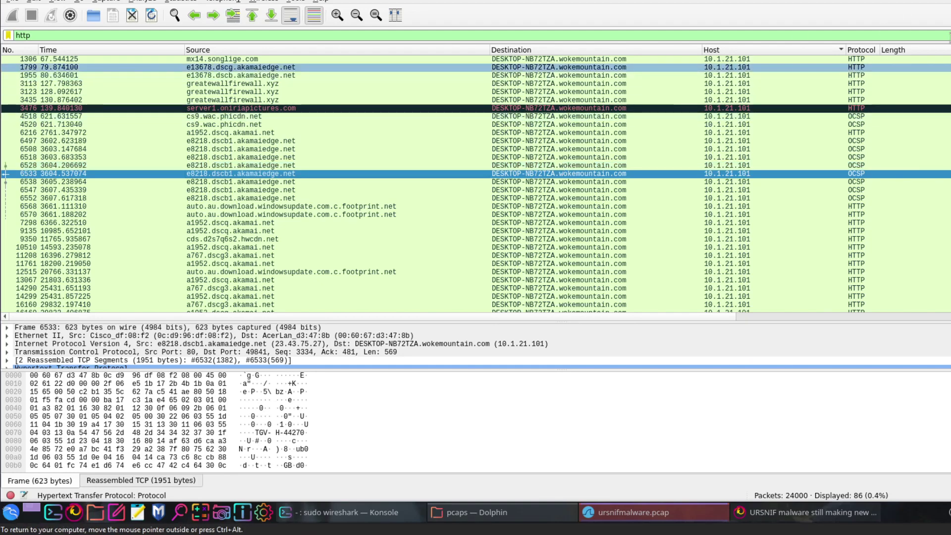
Step: Quit Wireshark and reopen the capture from the Konsole terminal with sudo wireshark ursnifmalware.pcap
key("ctrl+q")
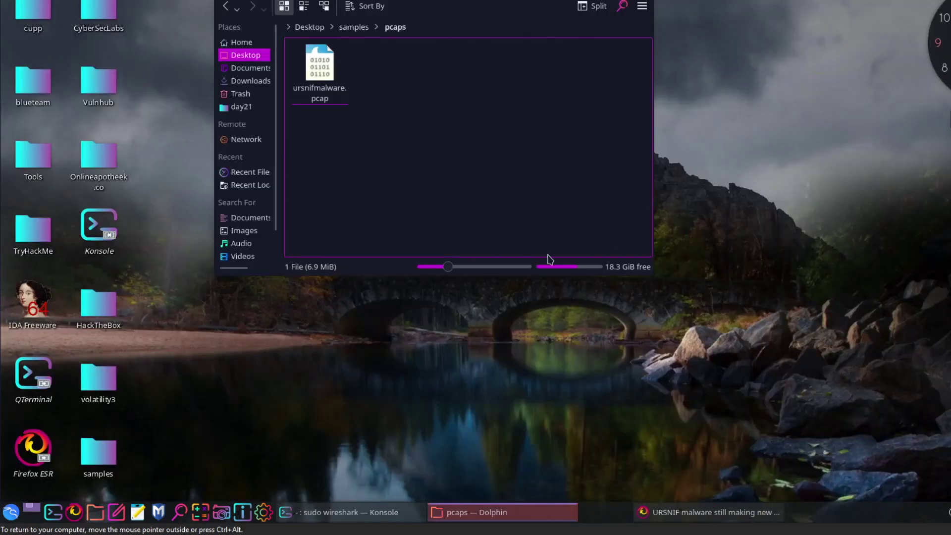
left_click(356, 511)
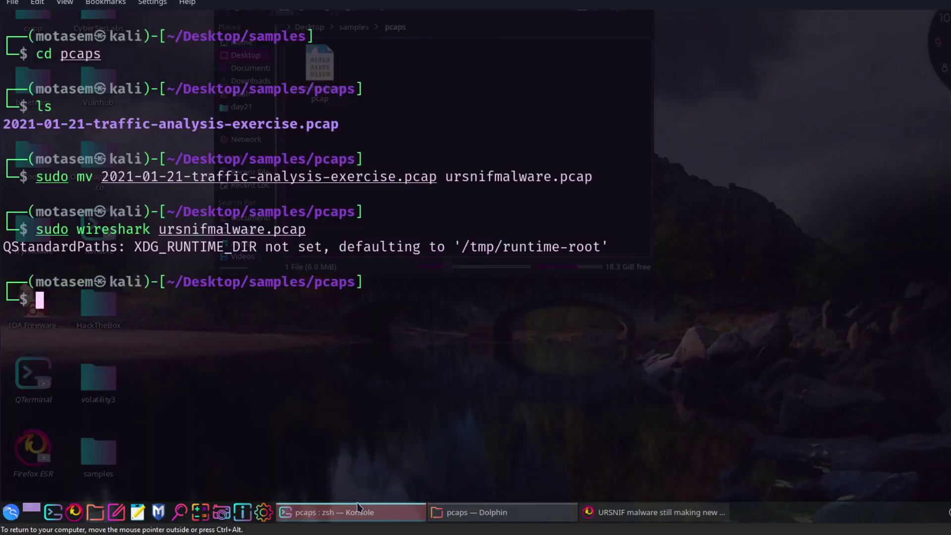
key("Up")
key("Return")
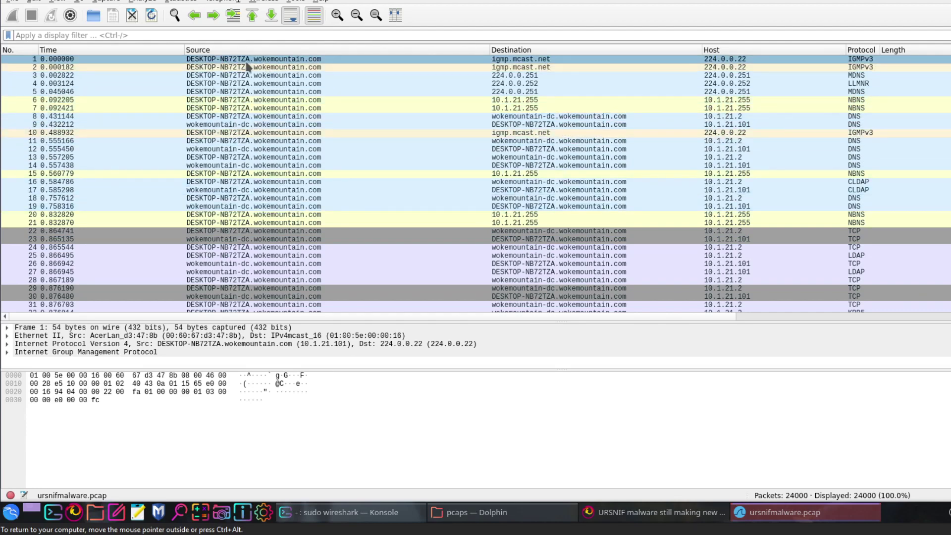
Step: Filter the reopened capture to http traffic and place the Host column before Destination
left_click(216, 62)
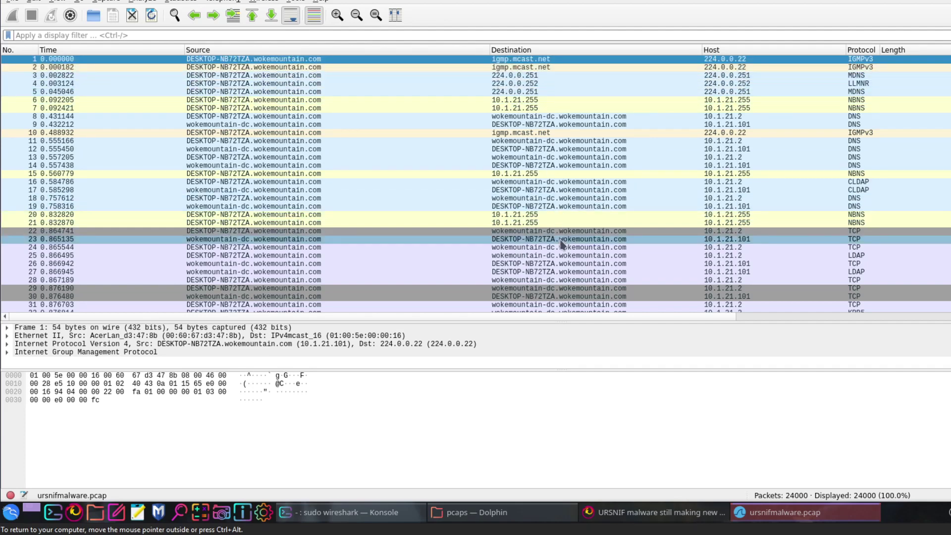
left_click(187, 37)
type("http")
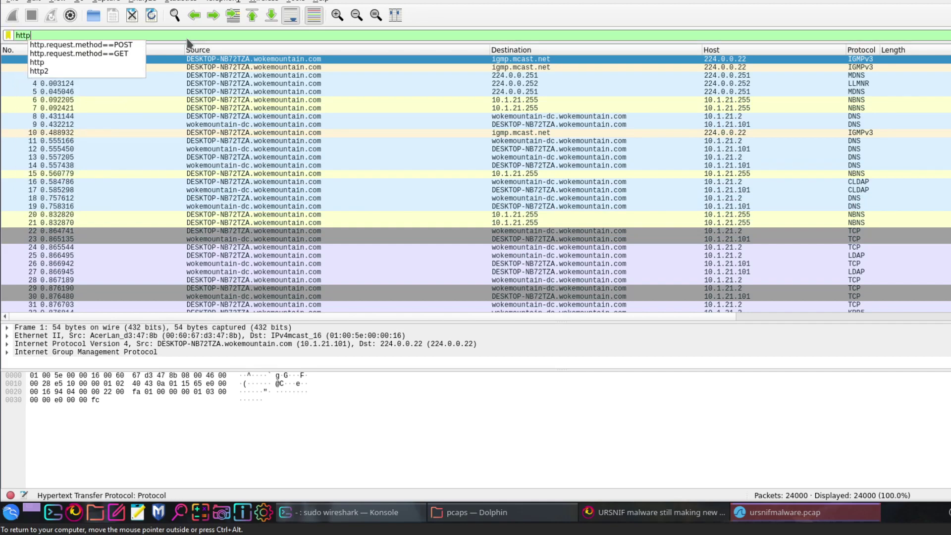
key("Return")
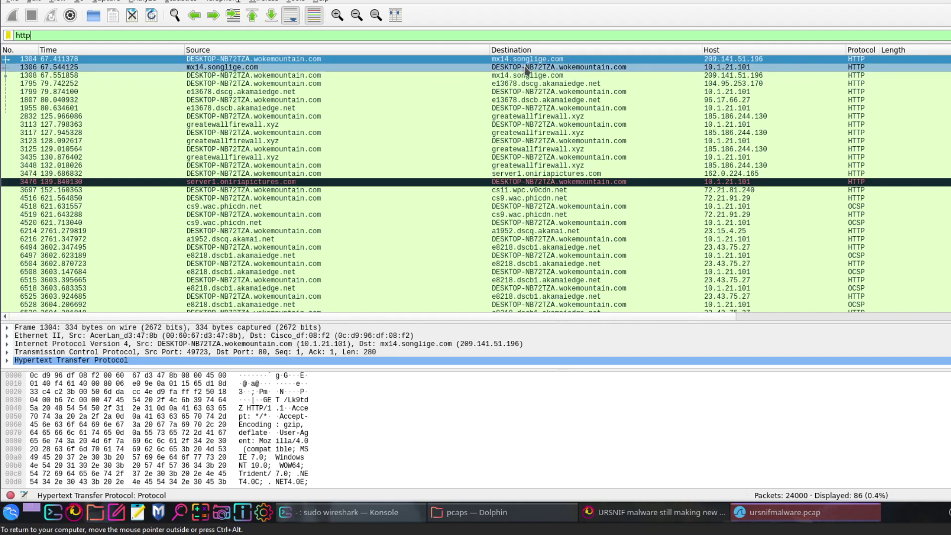
left_click_drag(725, 52, 535, 67)
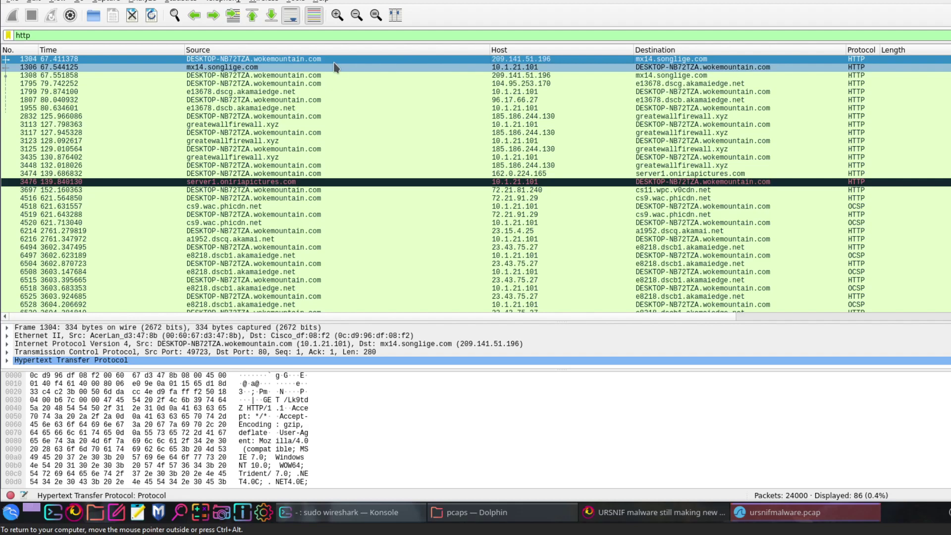
Step: Compare the host and destination entries of the filtered packets, from packet 1308 to the server1.oniriapictures.com response
left_click(503, 77)
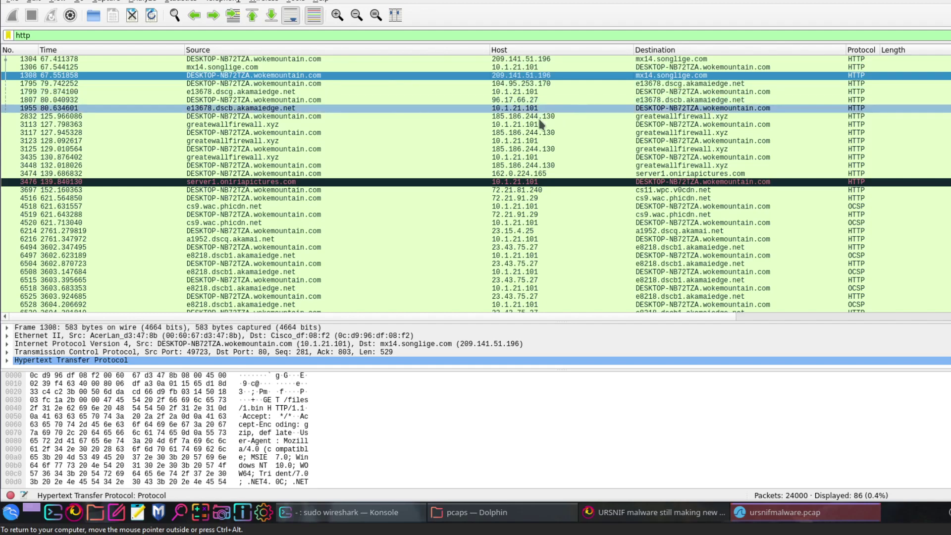
middle_click(548, 183)
middle_click(471, 182)
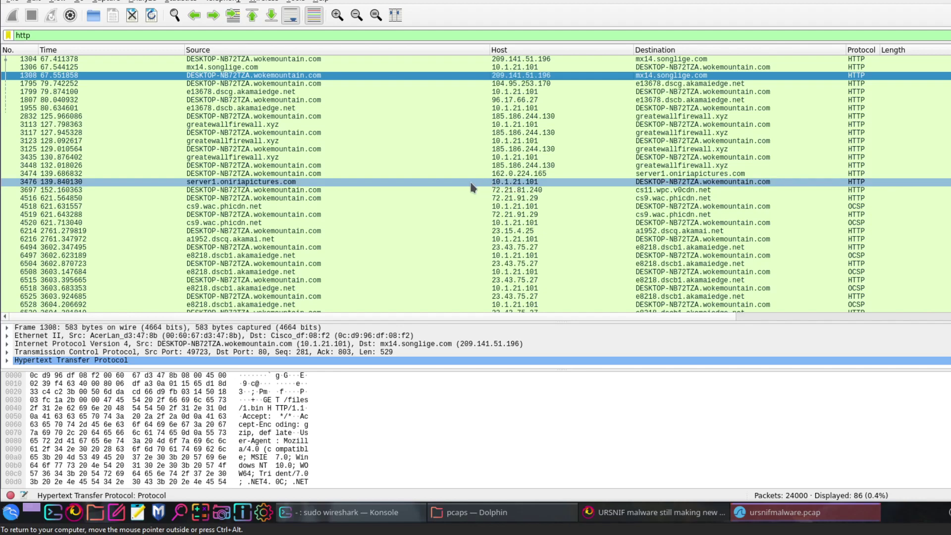
middle_click(455, 181)
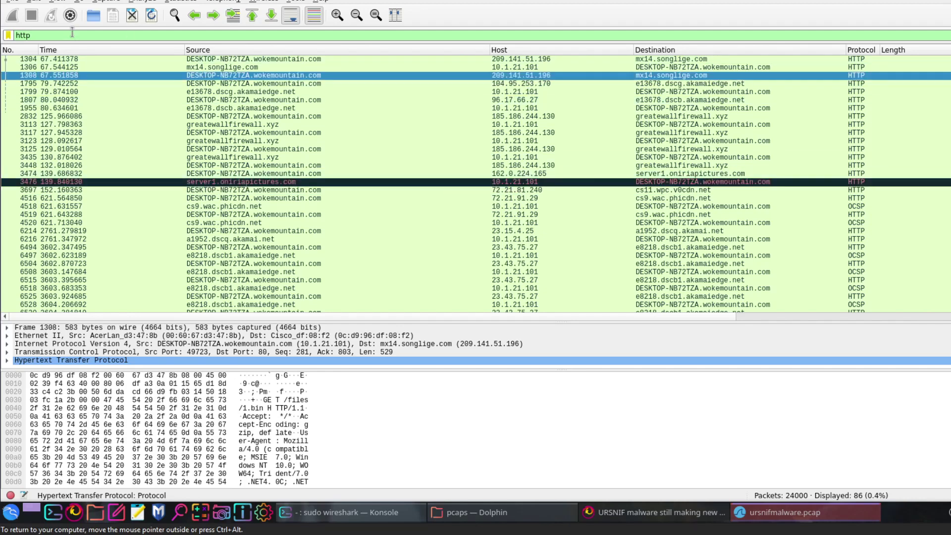
Step: Extend the http display filter with the condition and dst.ip == 209.141.51.196
left_click(136, 32)
key("Return")
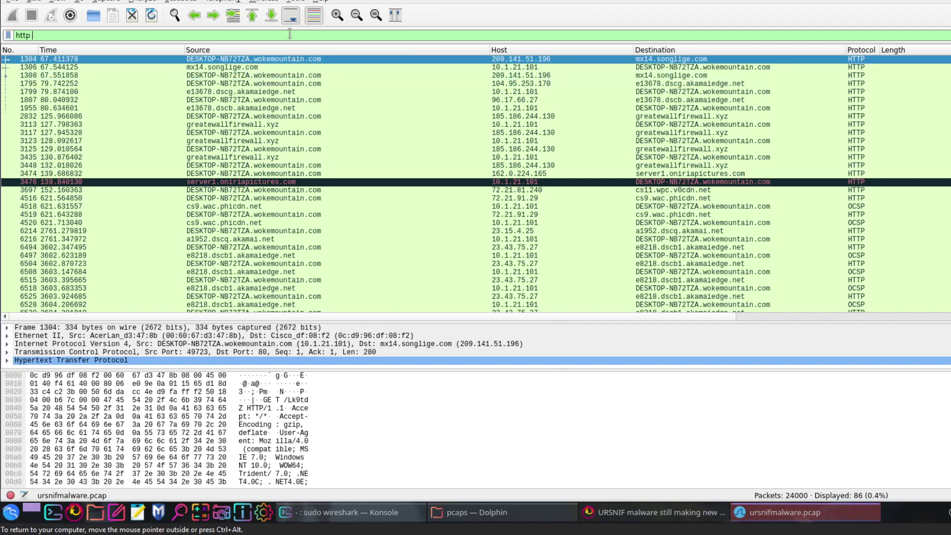
type("and dst.addr")
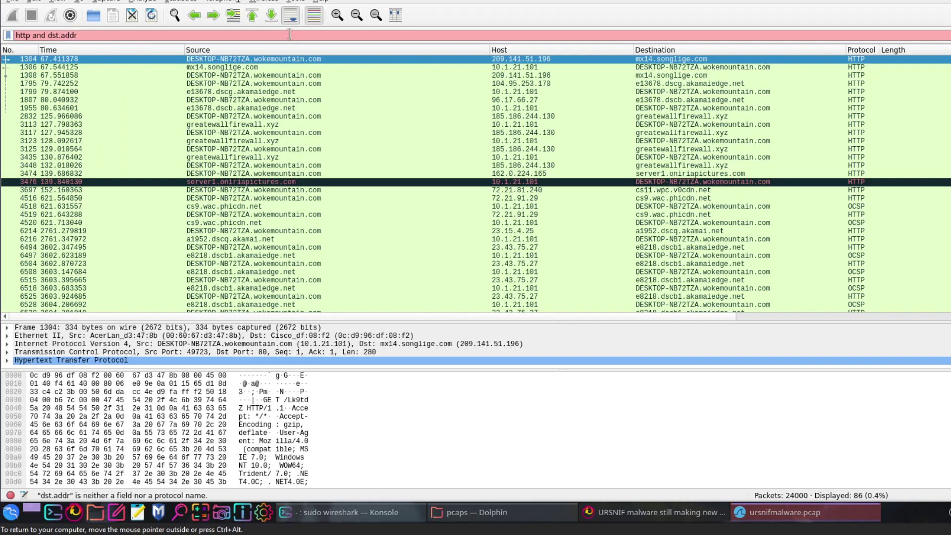
key("BackSpace")
key("BackSpace")
key("BackSpace")
key("BackSpace")
key("BackSpace")
type("i")
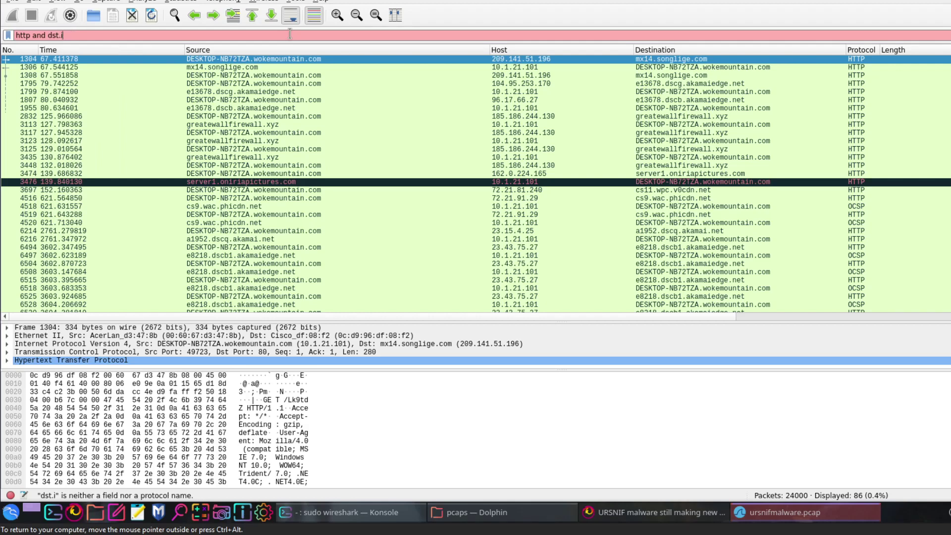
type("p == 209")
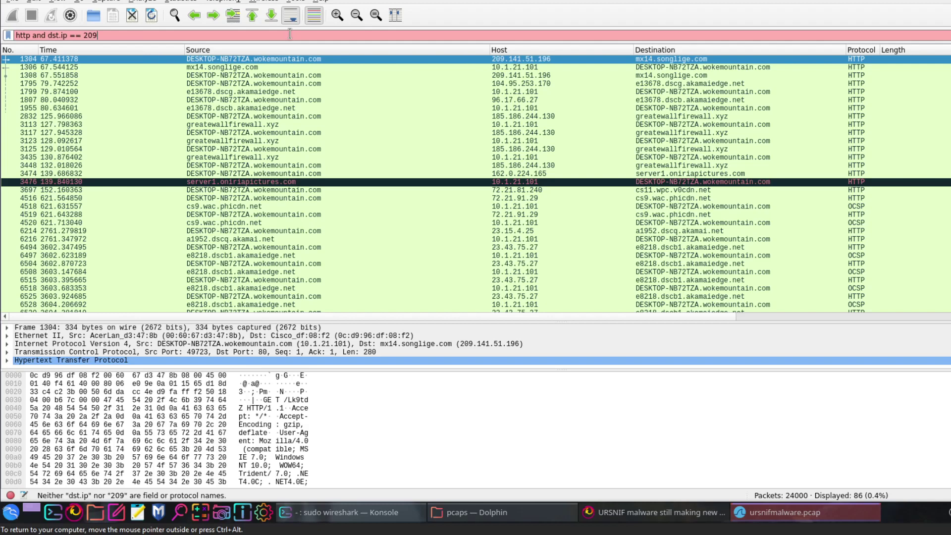
type(".141")
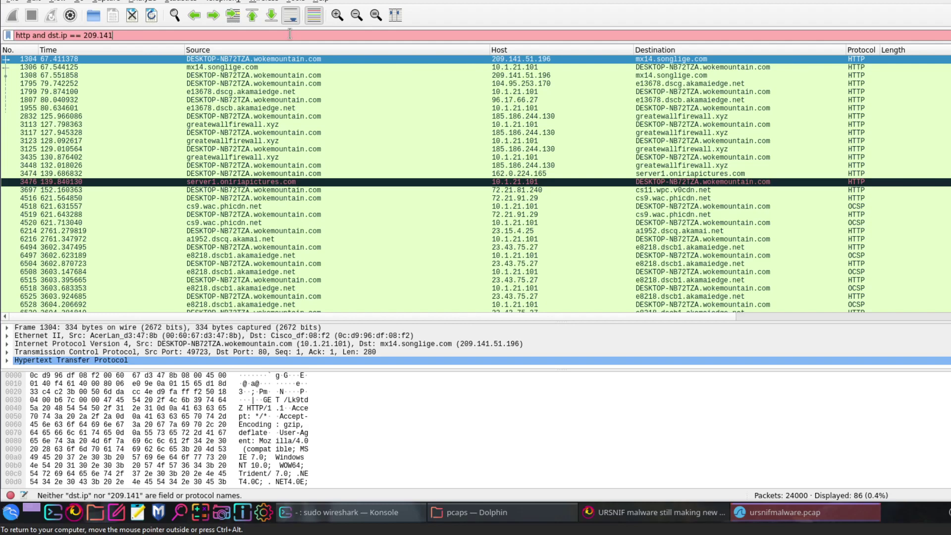
type(".51.196")
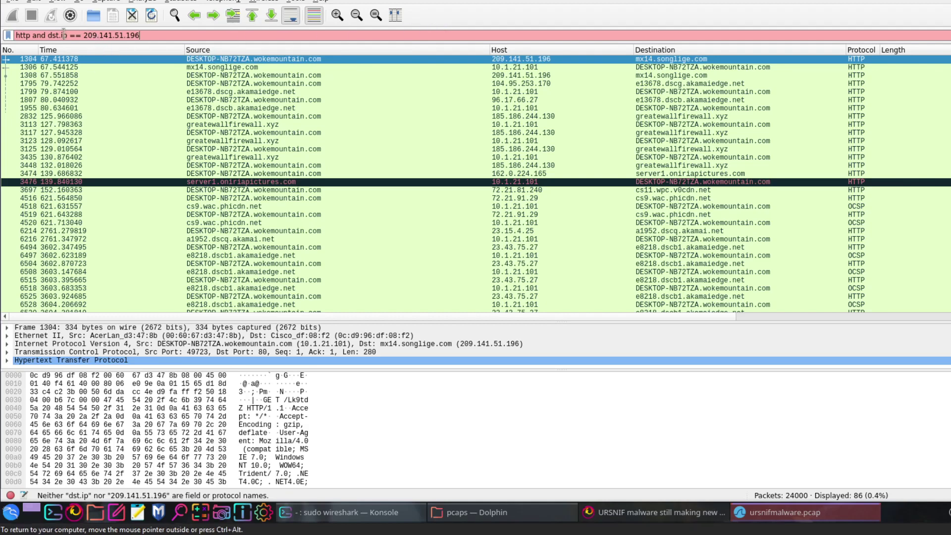
Step: Correct the destination field in the display filter to ip.dst and apply the filter
left_click_drag(68, 35, 48, 35)
type("ip.dst")
key("Return")
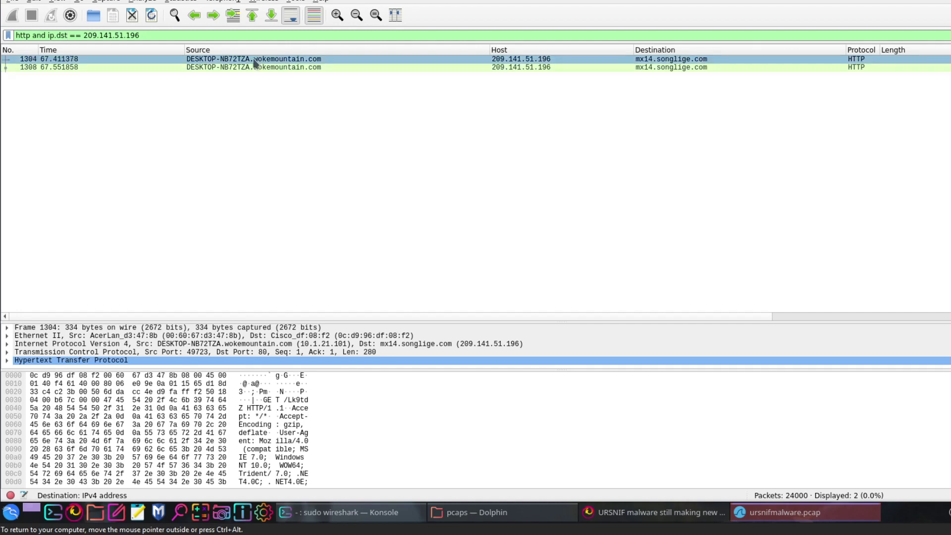
Step: Follow the TCP stream of packet 1304 sent to 209.141.51.196
right_click(414, 61)
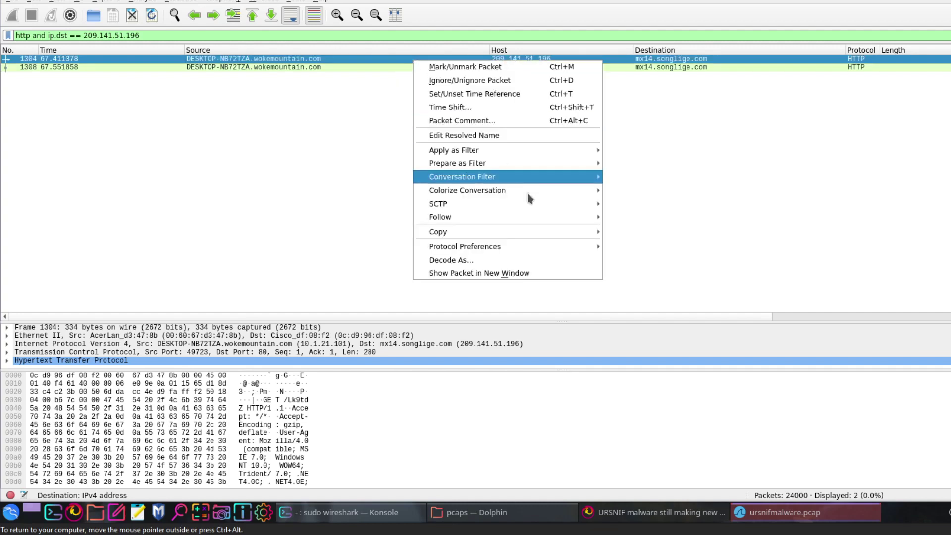
mouse_move(527, 216)
left_click(665, 220)
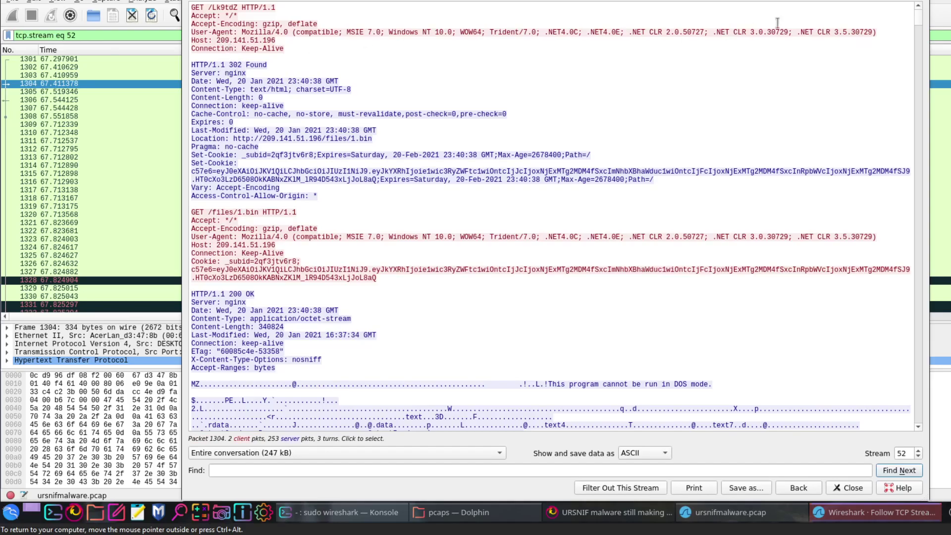
Step: Examine the first GET request for /Lk9tdZ and the server's HTTP 302 response in the stream
left_click_drag(921, 30, 890, 10)
left_click_drag(206, 8, 236, 8)
left_click(242, 13)
left_click_drag(211, 8, 222, 7)
left_click(321, 193)
left_click_drag(322, 193, 192, 60)
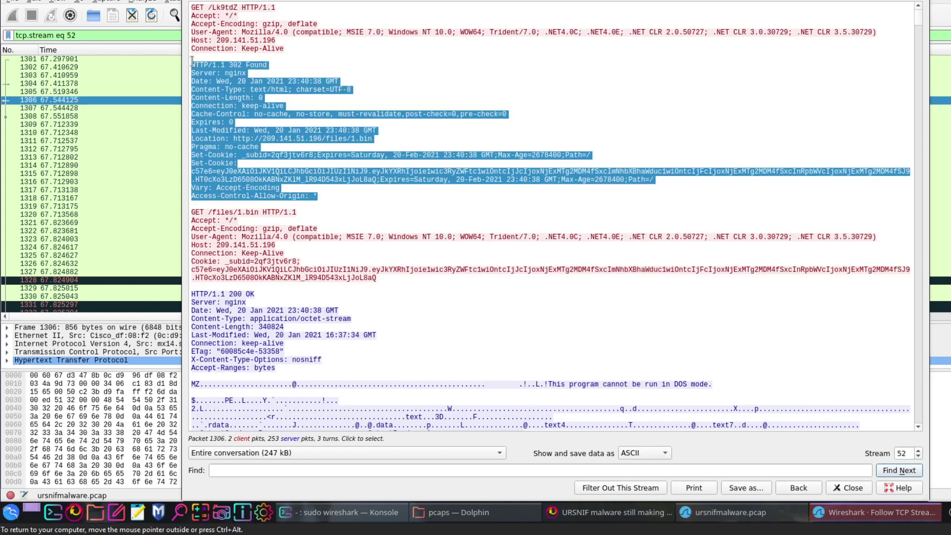
Step: Examine the second GET request in the stream, focusing on the requested path /files/1.bin
left_click_drag(207, 212, 255, 212)
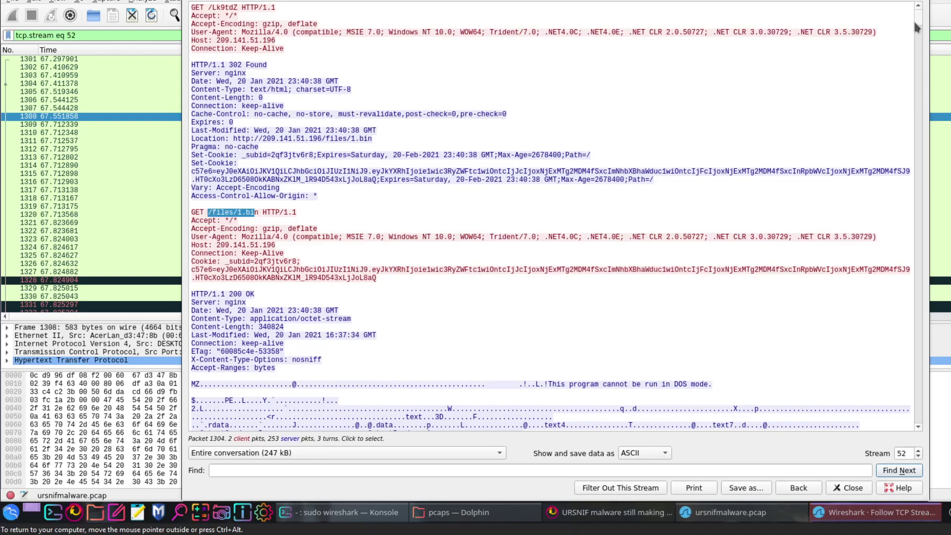
mouse_move(913, 19)
left_mouse_down()
mouse_move(900, 344)
mouse_move(915, 372)
mouse_move(922, 431)
mouse_move(911, 149)
mouse_move(898, 293)
mouse_move(916, 12)
left_mouse_up()
left_click(268, 238)
left_click(236, 97)
left_click_drag(193, 212, 259, 212)
left_click(240, 213)
left_click_drag(258, 212, 190, 212)
left_click_drag(267, 212, 204, 212)
Step: Inspect the HTTP 200 response's payload, including the MZ header and the DOS mode text
scroll(363, 214, "down", 2)
scroll(598, 326, "down", 3)
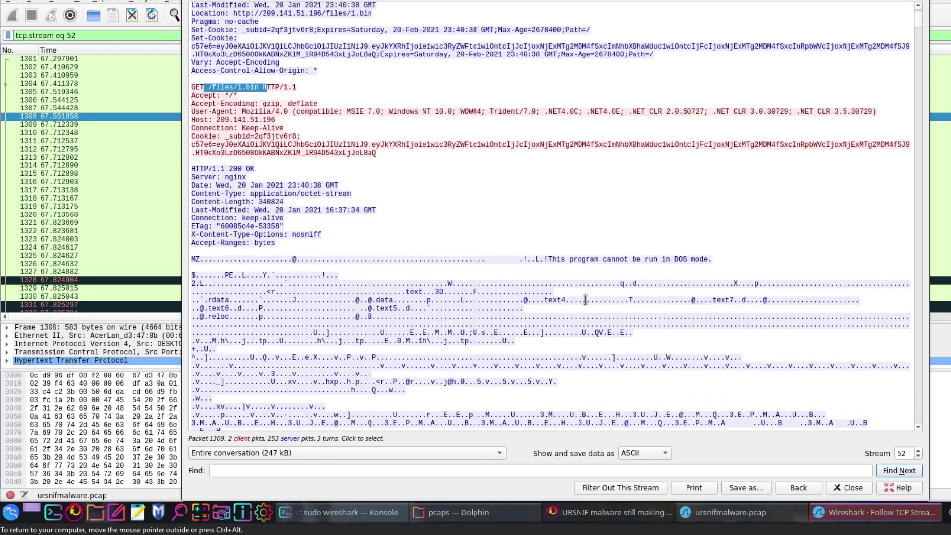
left_click_drag(547, 259, 670, 259)
scroll(524, 286, "down", 4)
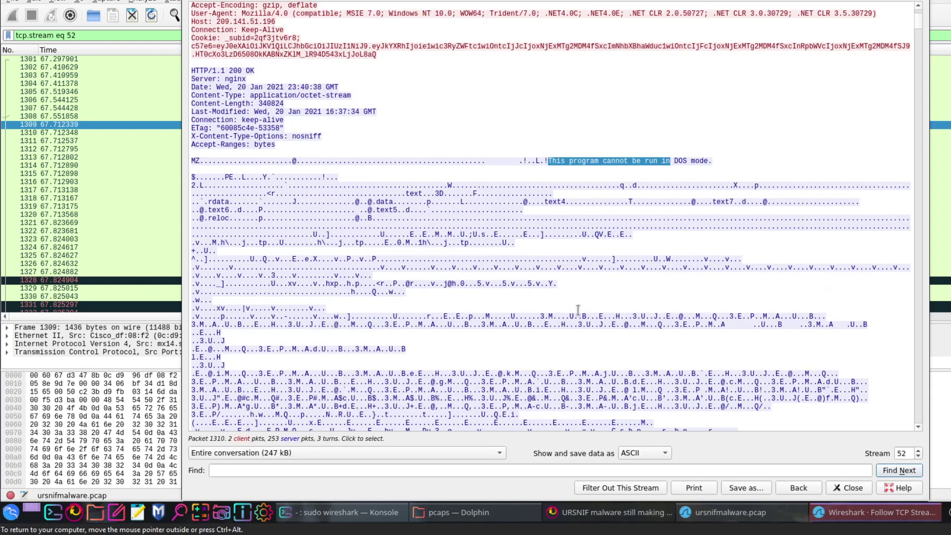
Step: Set the followed TCP stream's data format to Raw
left_click(647, 450)
left_click(706, 448)
left_click(654, 454)
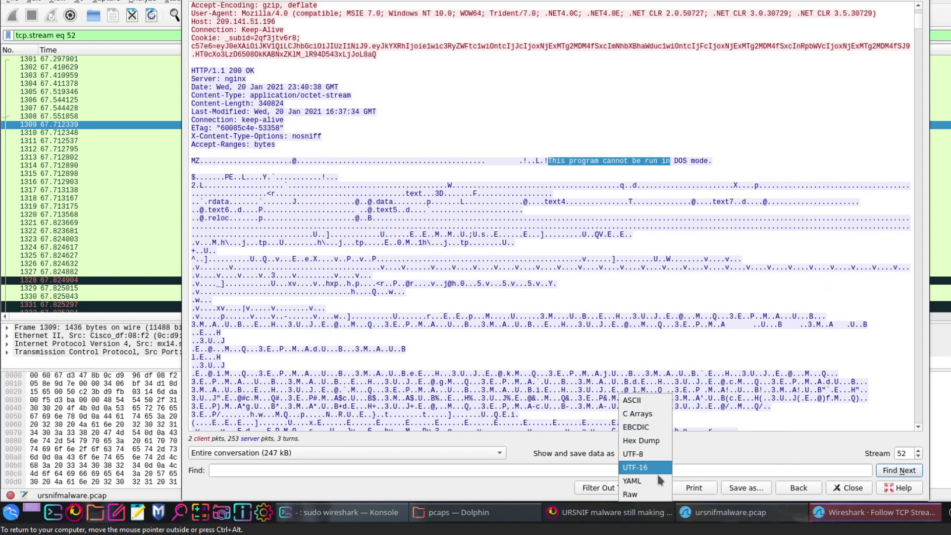
left_click(653, 494)
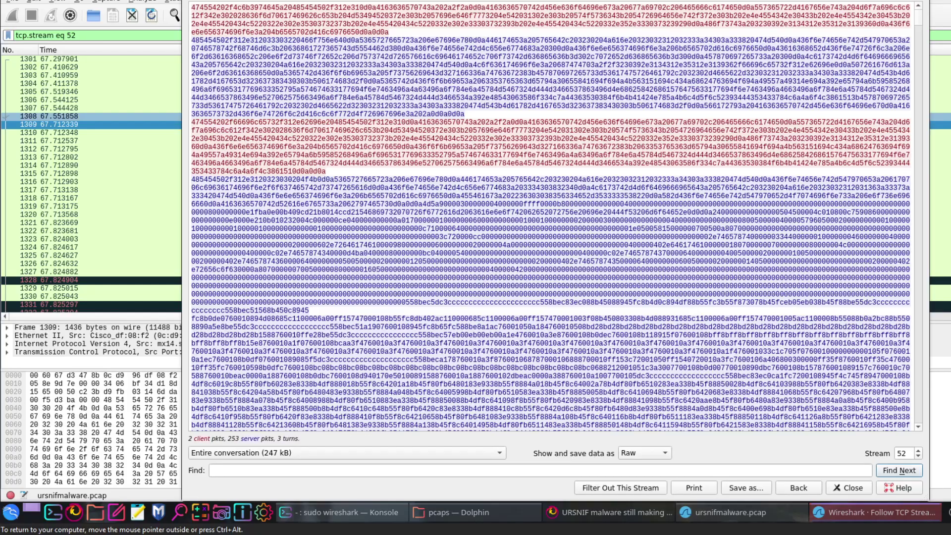
mouse_move(916, 17)
left_mouse_down()
mouse_move(913, 40)
mouse_move(912, 9)
left_mouse_up()
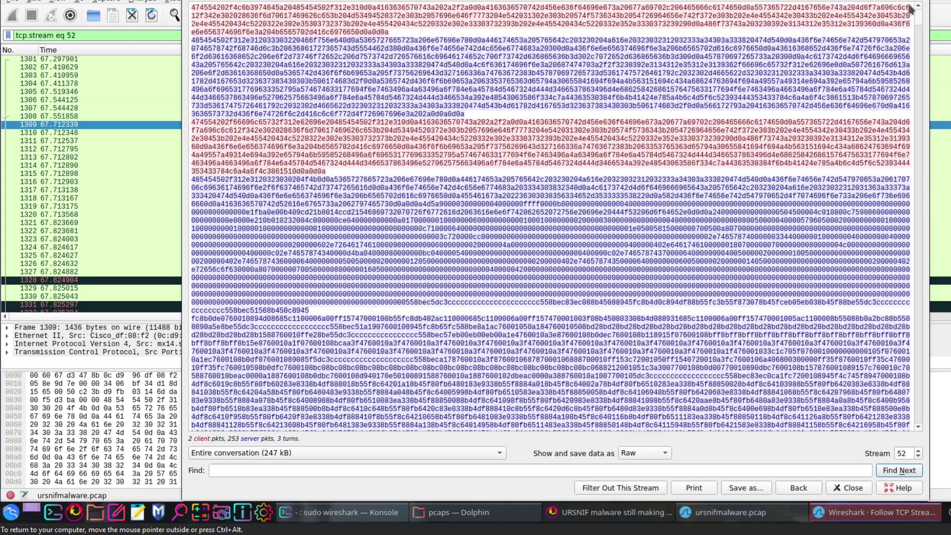
Step: Save the raw stream content as 1.bin in the pcaps folder and return to the previous packet filter
left_click(745, 488)
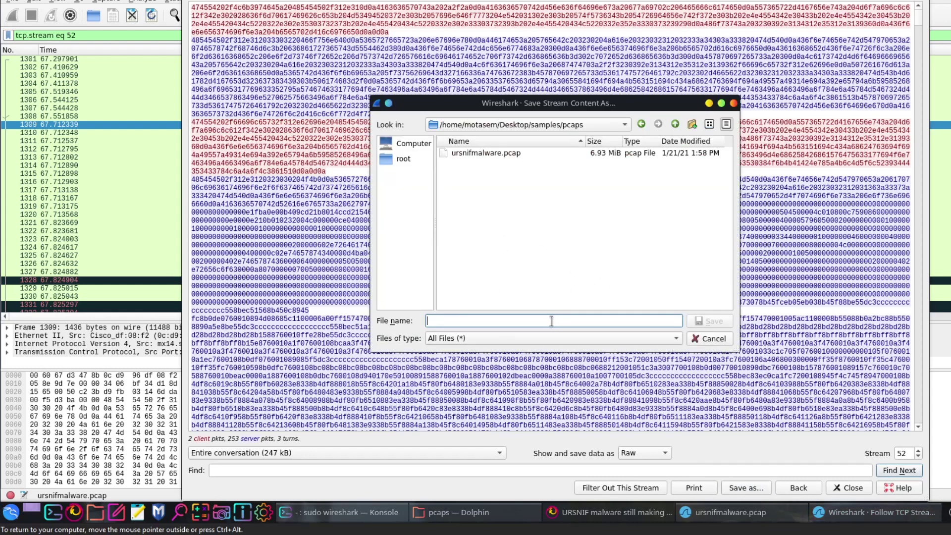
type("1.bin")
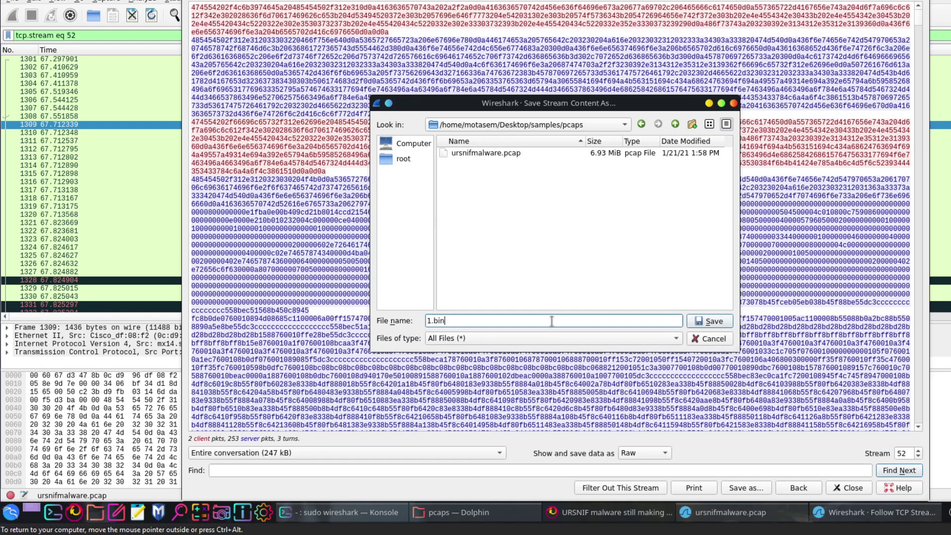
left_click(694, 322)
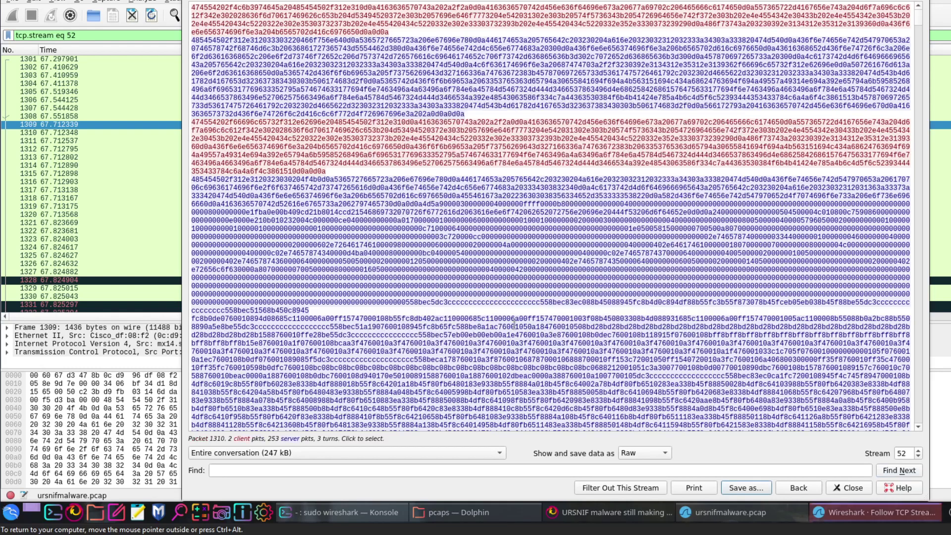
left_click(797, 488)
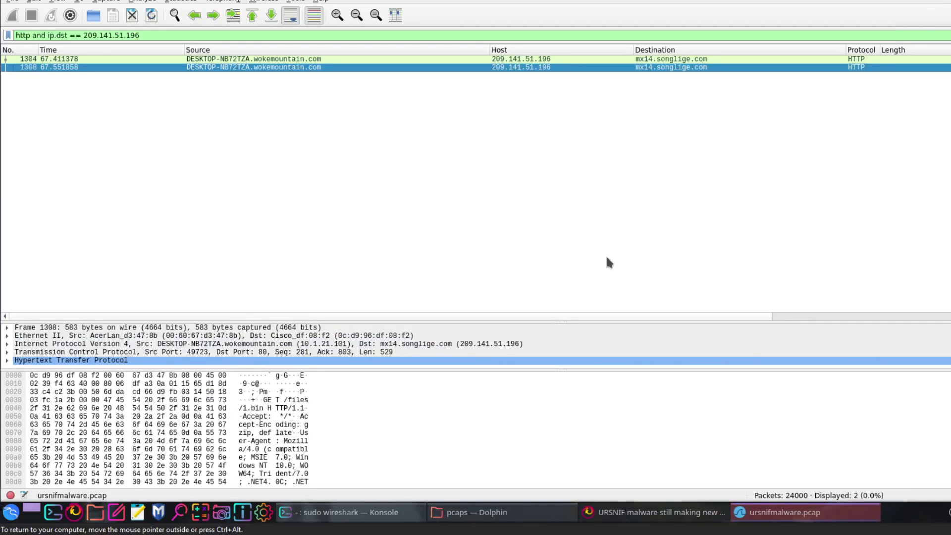
Step: Follow packet 1304's TCP stream again to review the /files/1.bin request and its HTTP 200 response, and close the stream
left_click(632, 59)
right_click(631, 56)
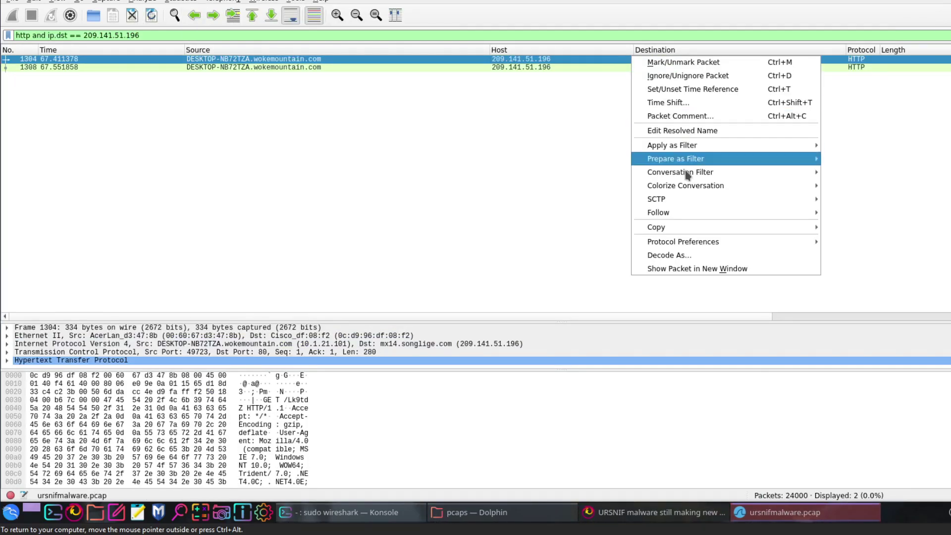
mouse_move(678, 212)
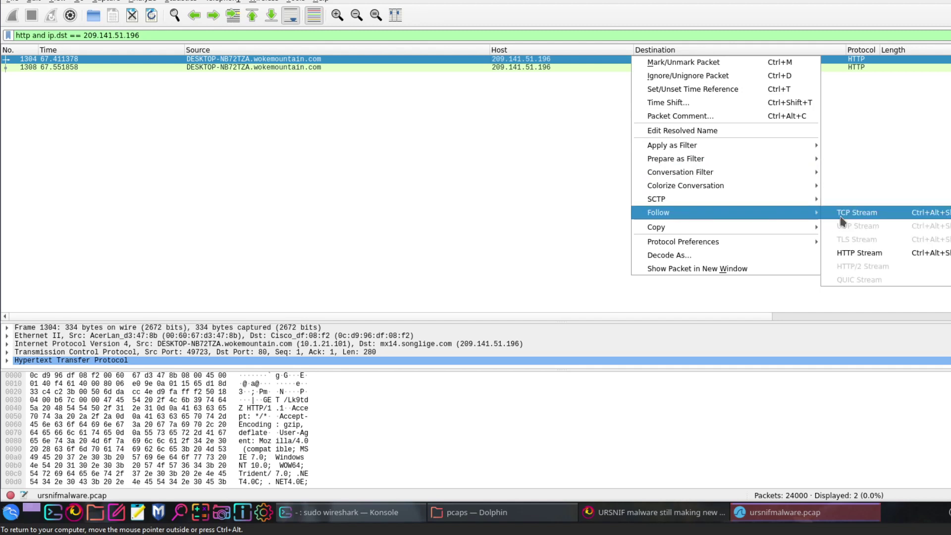
left_click(838, 213)
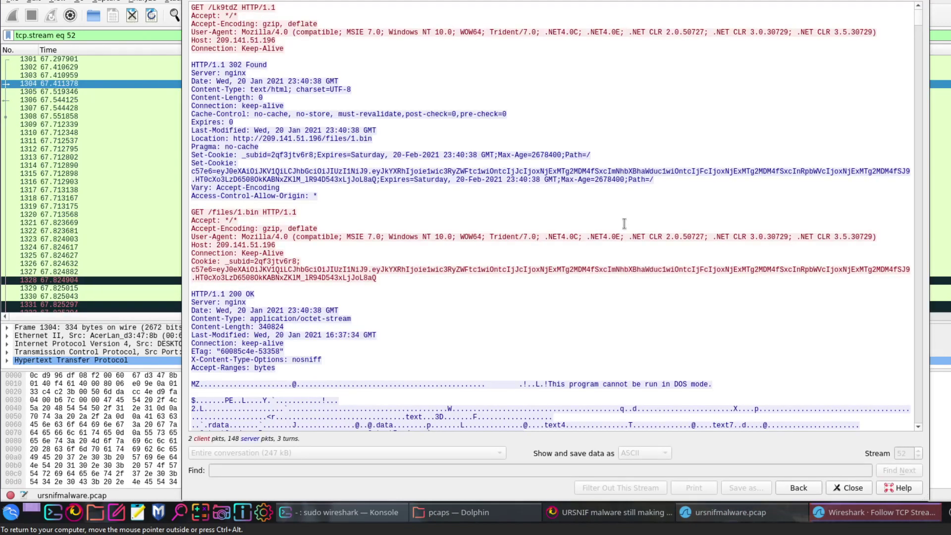
left_click(236, 244)
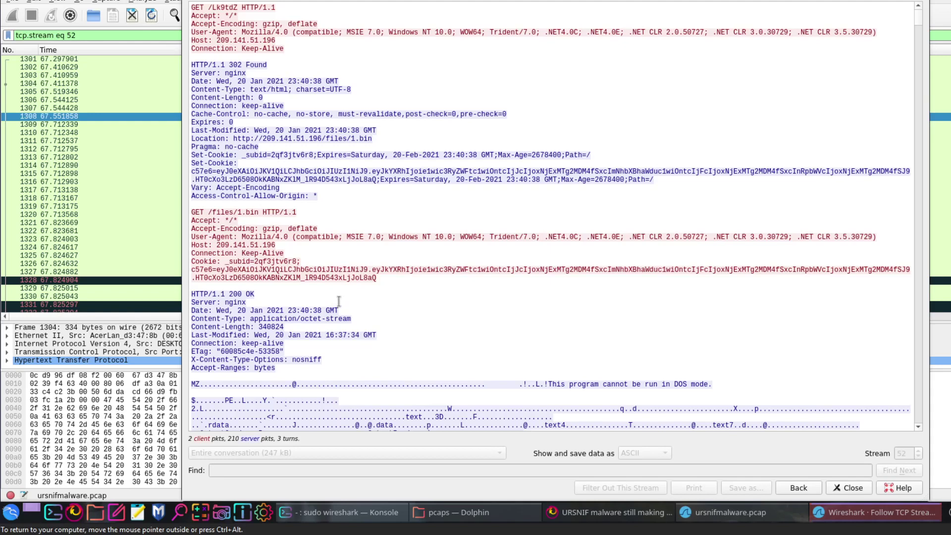
left_click(356, 307)
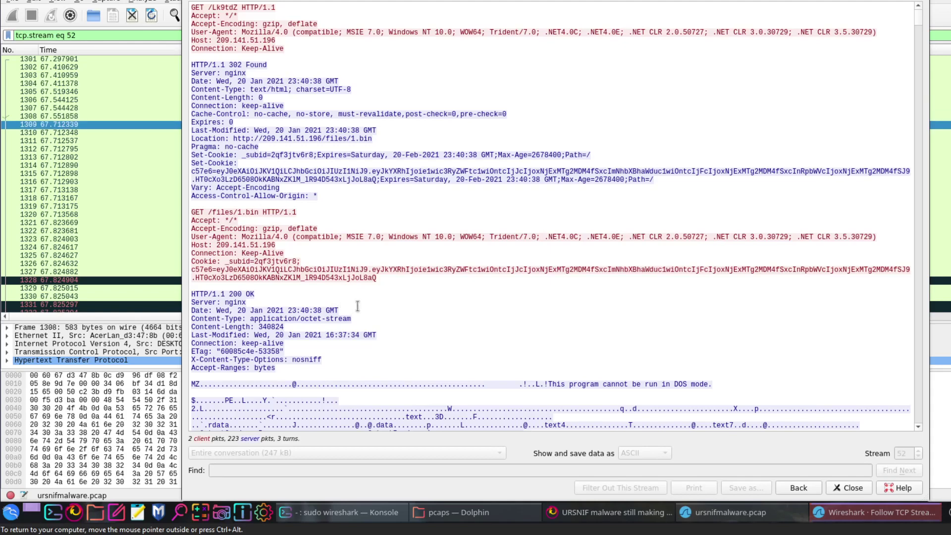
left_click(840, 489)
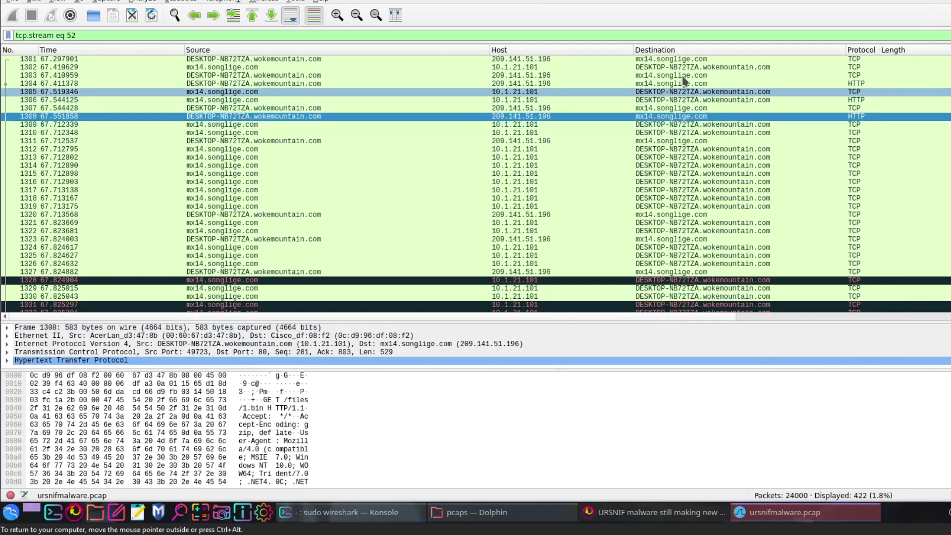
Step: Replace the display filter with http to list all HTTP packets in the capture
left_click_drag(83, 37, 8, 28)
type("http")
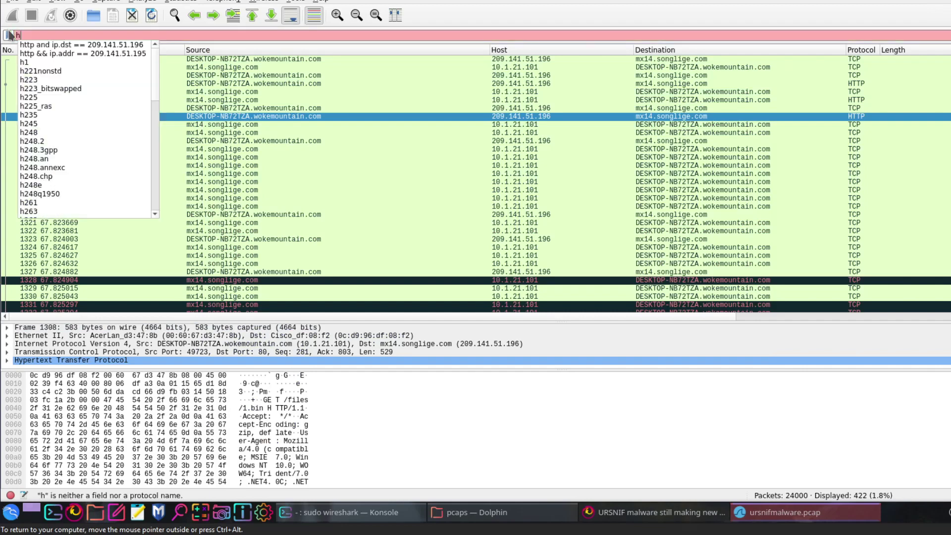
key("Return")
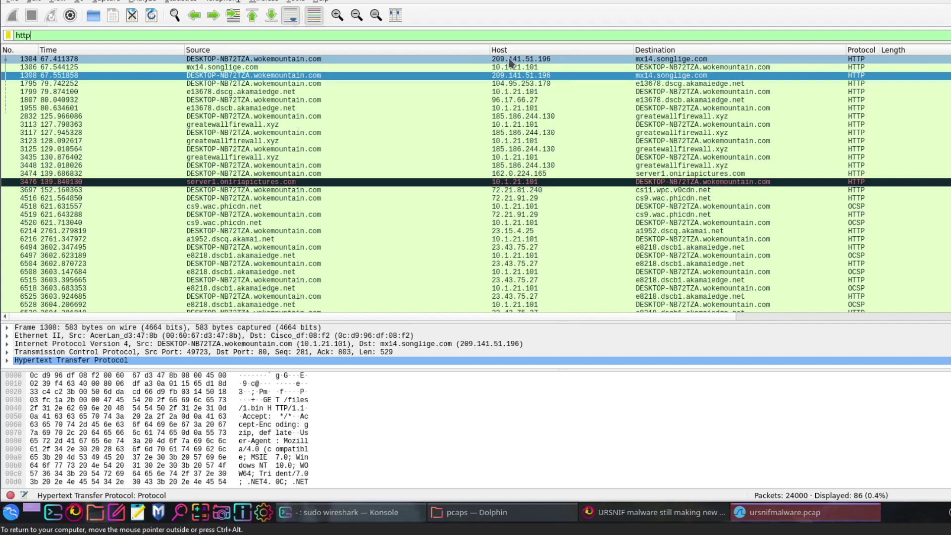
Step: Inspect the HTTP packets exchanged with e13678.dscg.akamaiedge.net and greatewallfirewall.xyz, including packets 1795, 2832, 3117 and 3123
left_click(674, 84)
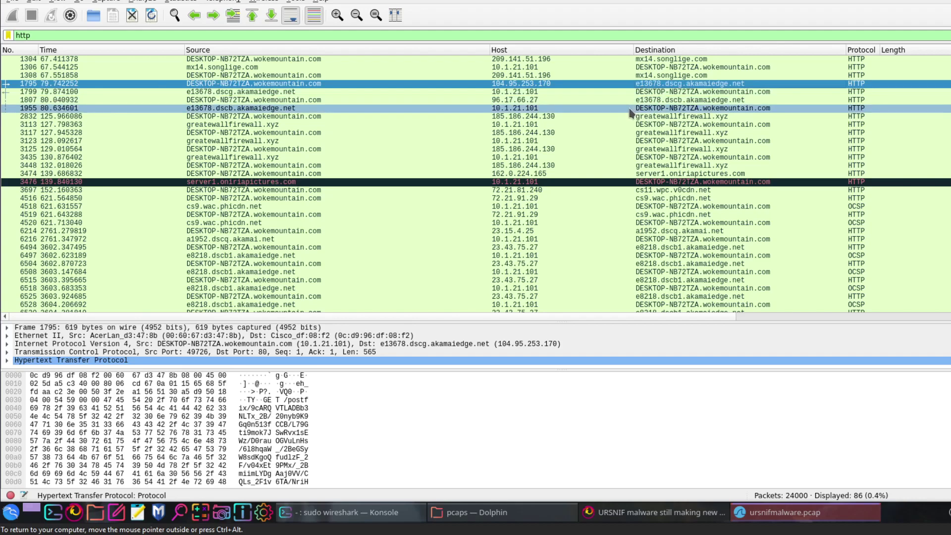
left_click(582, 117)
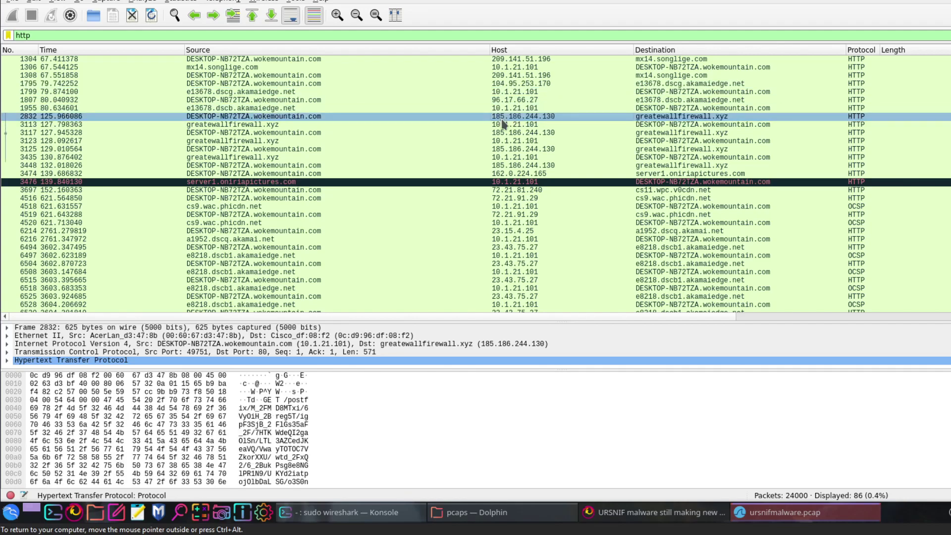
left_click(689, 134)
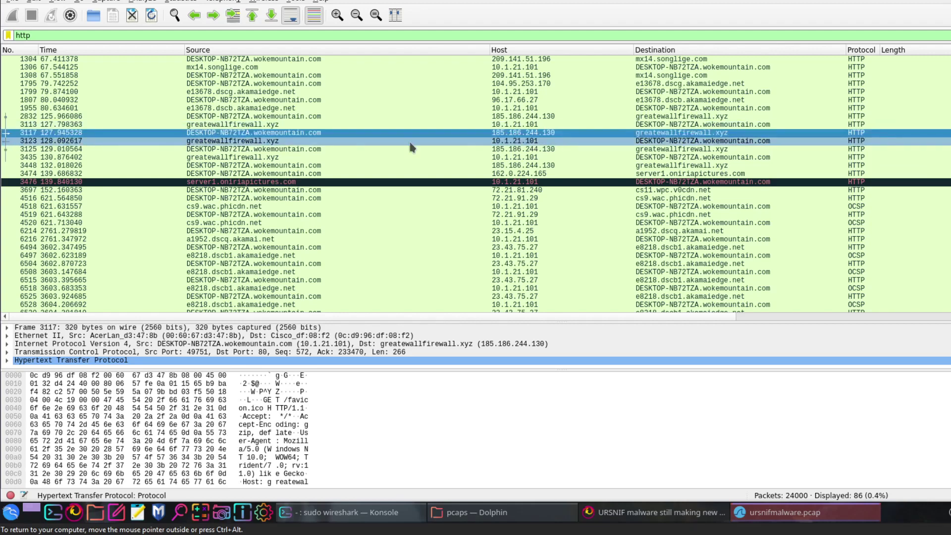
left_click(249, 141)
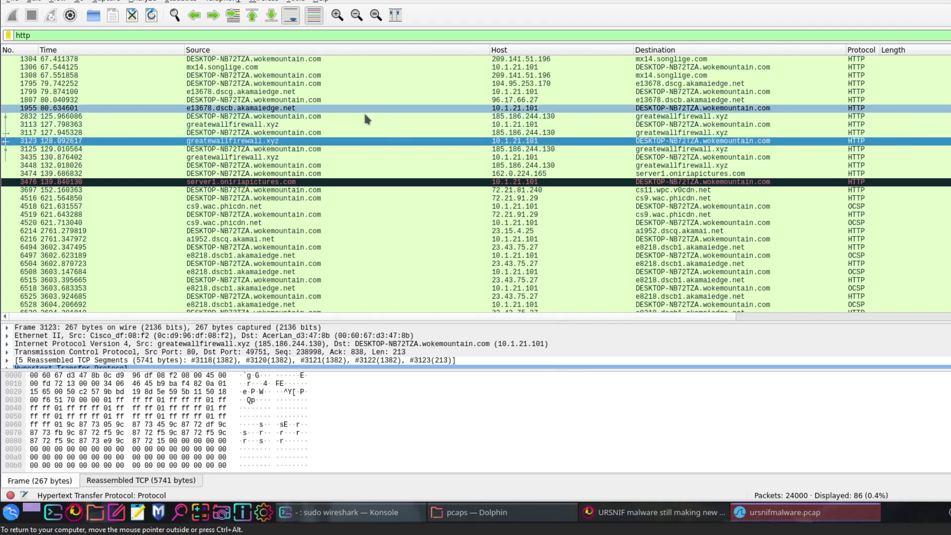
Step: Follow the TCP stream of packet 2832, the first request to greatewallfirewall.xyz
left_click(527, 118)
right_click(526, 118)
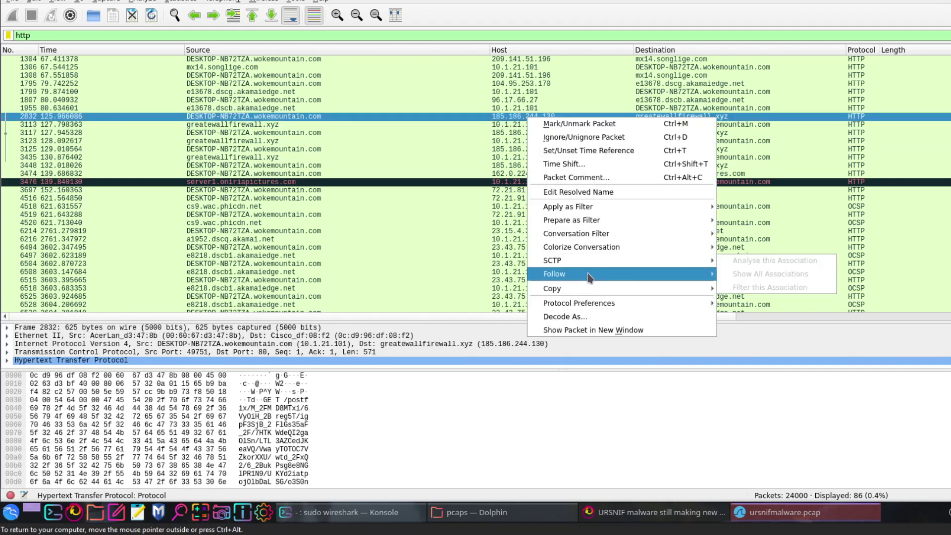
mouse_move(590, 276)
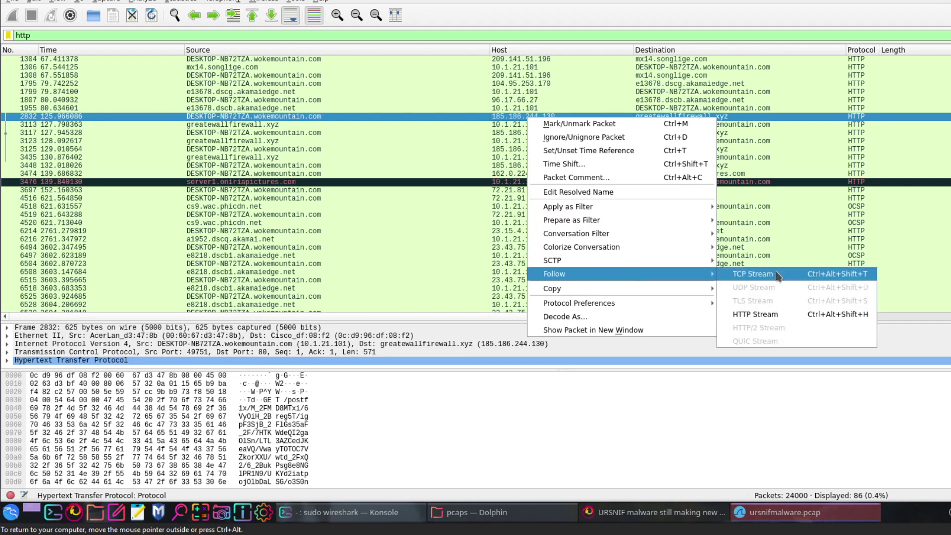
left_click(753, 274)
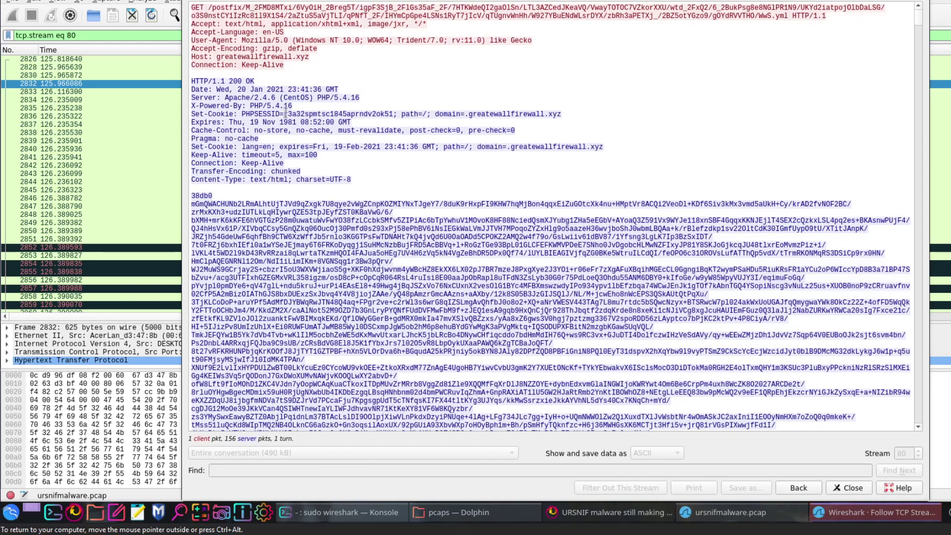
Step: Examine the stream's requested WwS.yml path, response headers and encoded body, and close the stream
left_click_drag(919, 18, 916, 391)
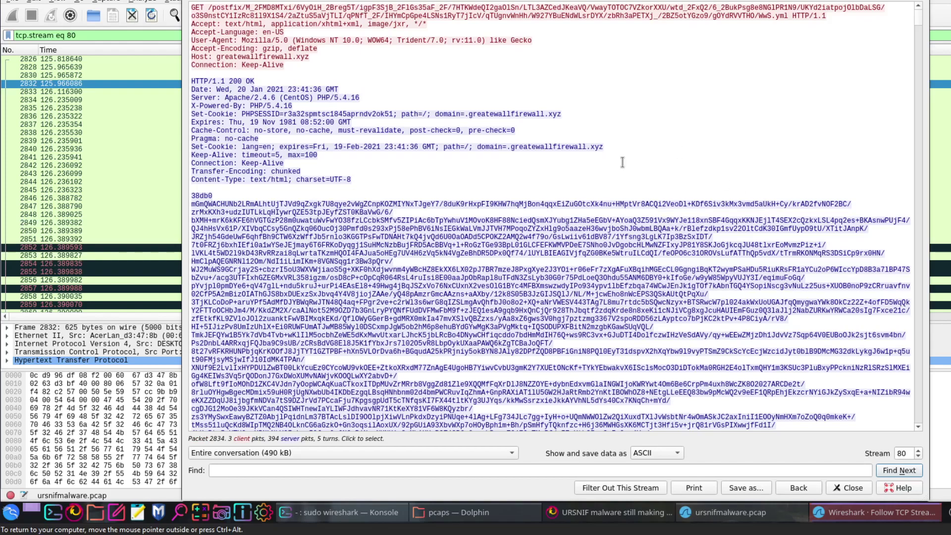
scroll(616, 218, "down", 7)
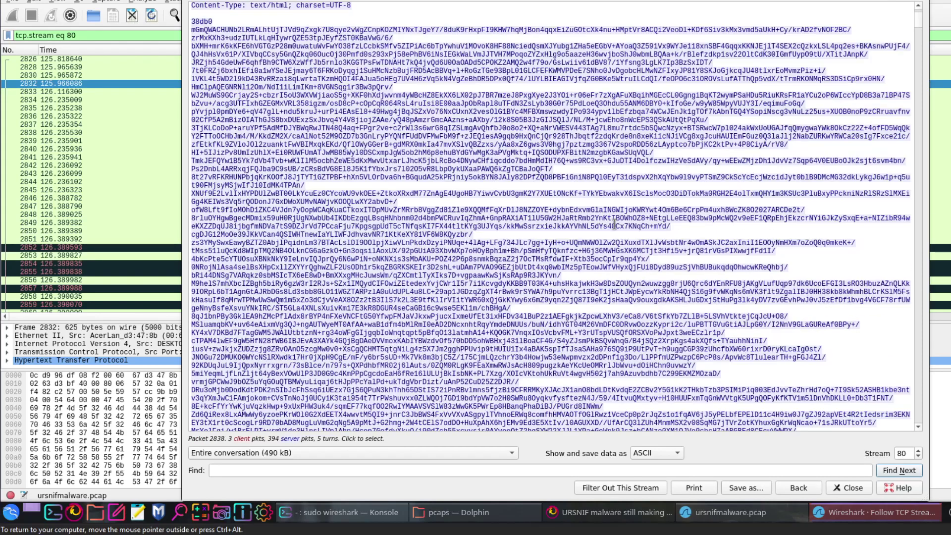
scroll(614, 225, "up", 7)
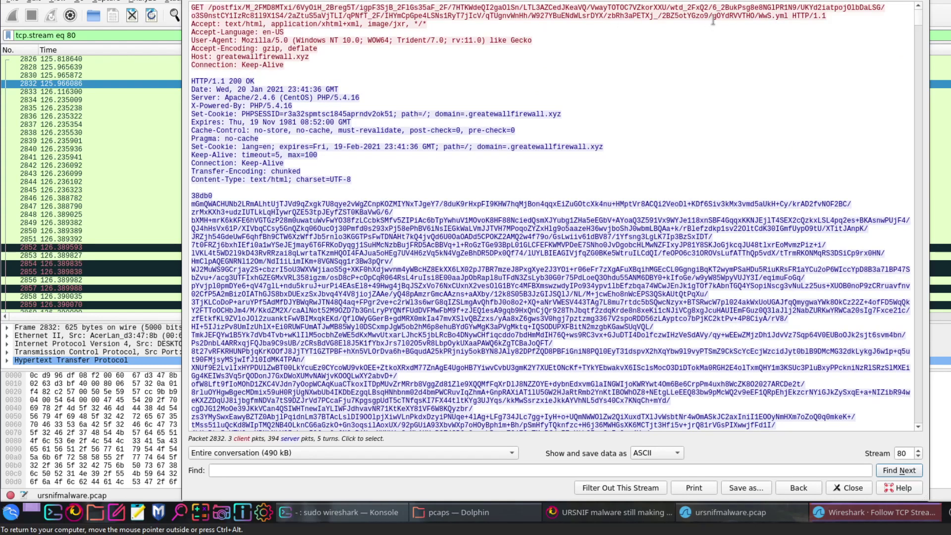
left_click_drag(786, 16, 777, 16)
scroll(336, 310, "down", 6)
scroll(337, 310, "up", 6)
left_click(837, 489)
Step: Open the list of exportable HTTP objects for the capture
left_click(11, 2)
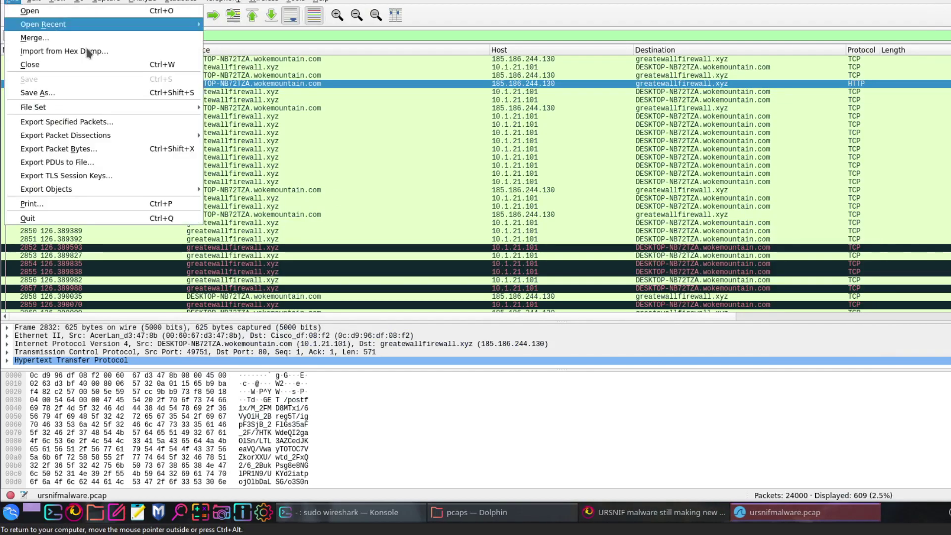
mouse_move(64, 193)
left_click(233, 200)
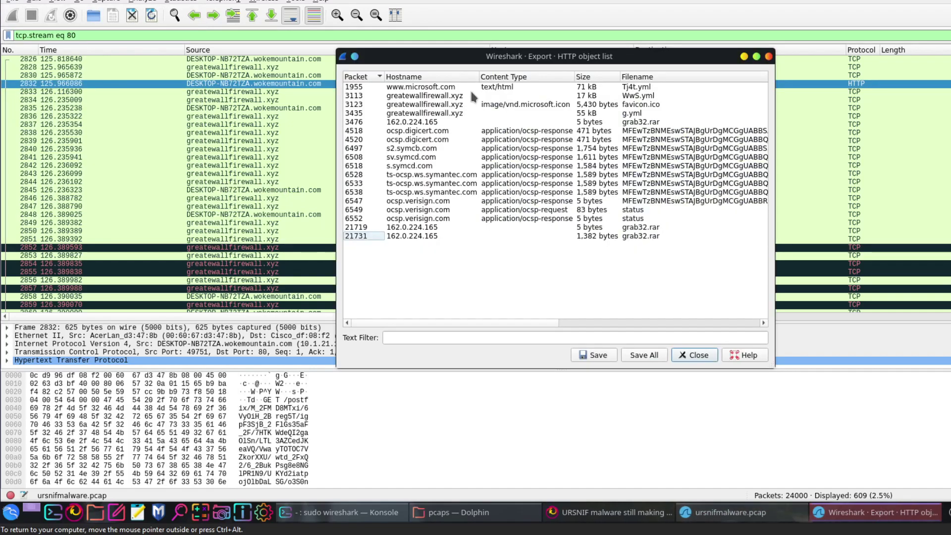
left_click_drag(488, 78, 495, 80)
Step: Inspect the WwS.yml and g.yml objects served by greatewallfirewall.xyz
left_click(426, 97)
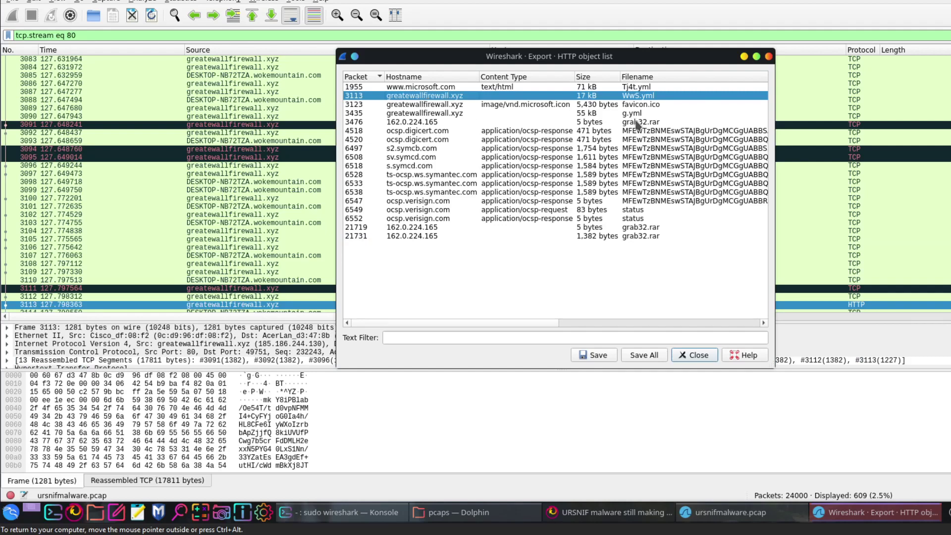
left_click(424, 115)
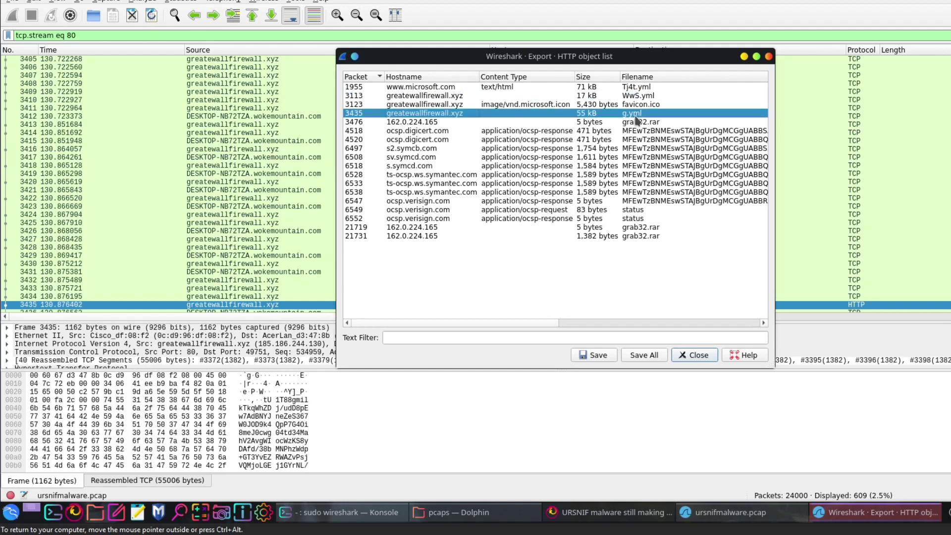
left_click(446, 97)
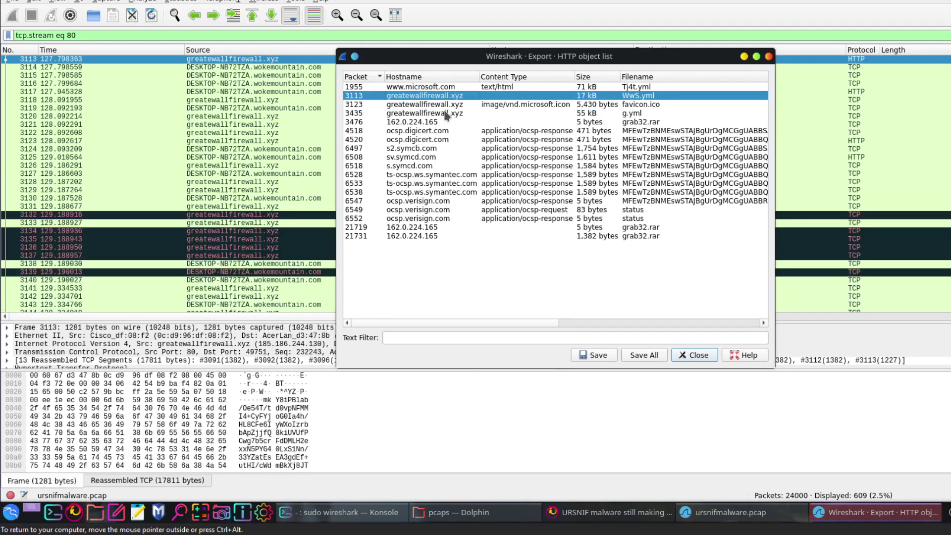
Step: Export the HTTP objects g.yml and WwS.yml from greatewallfirewall.xyz into the pcaps folder under their own names
left_click(446, 113)
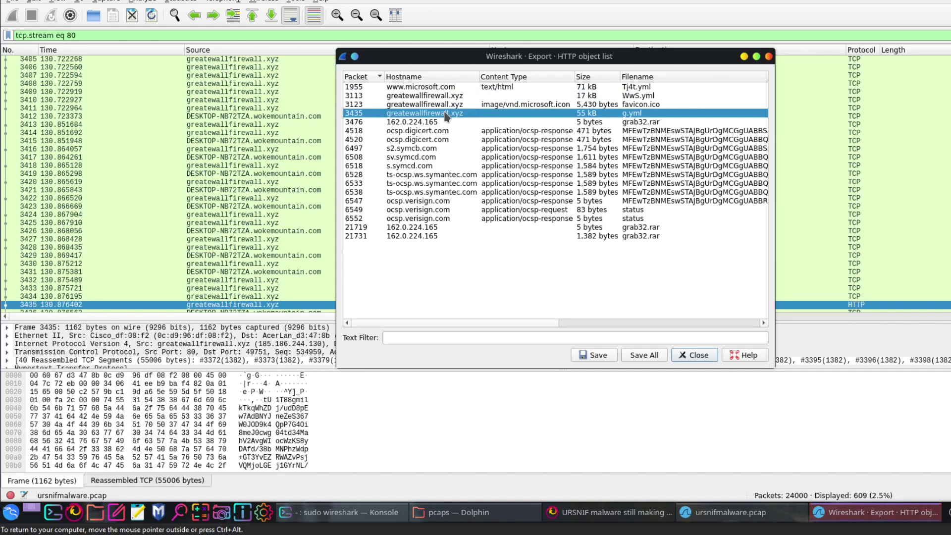
left_click(608, 351)
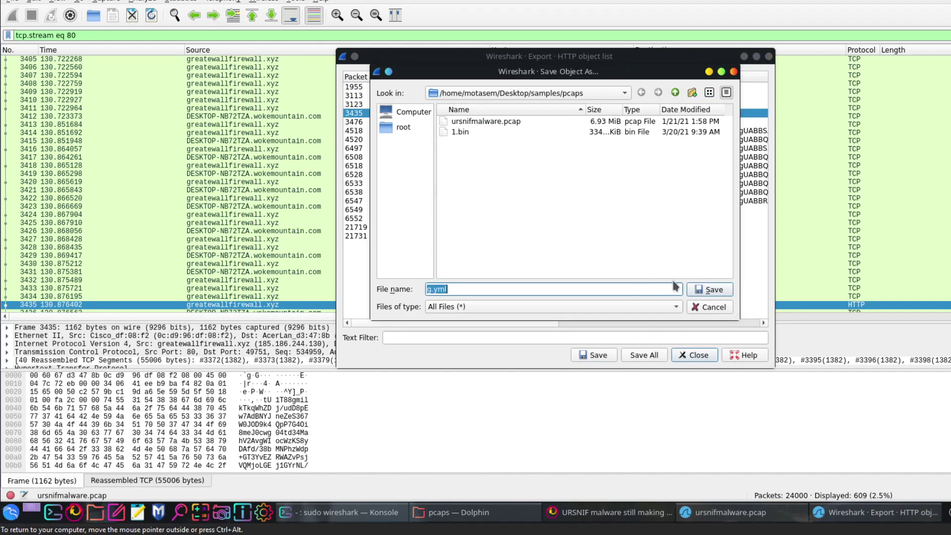
left_click(706, 289)
left_click(436, 96)
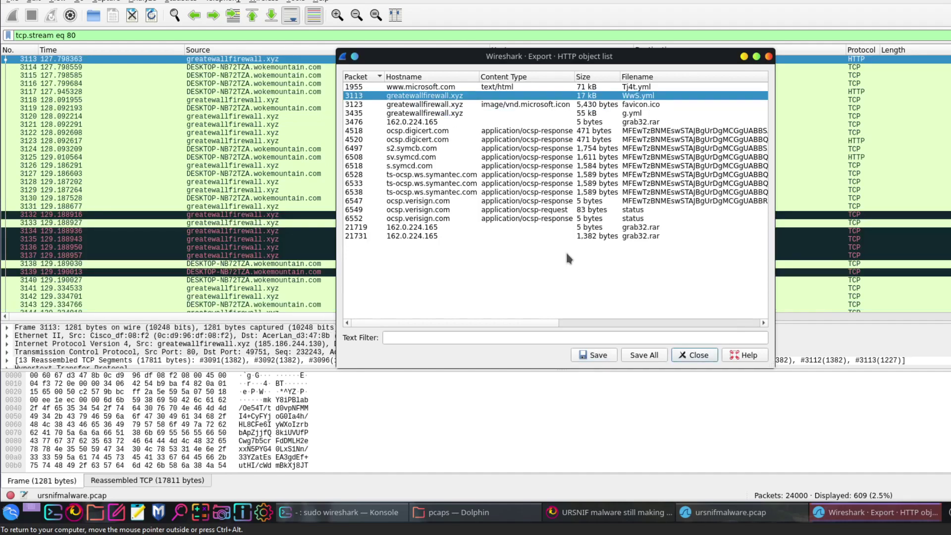
left_click(597, 355)
left_click(702, 292)
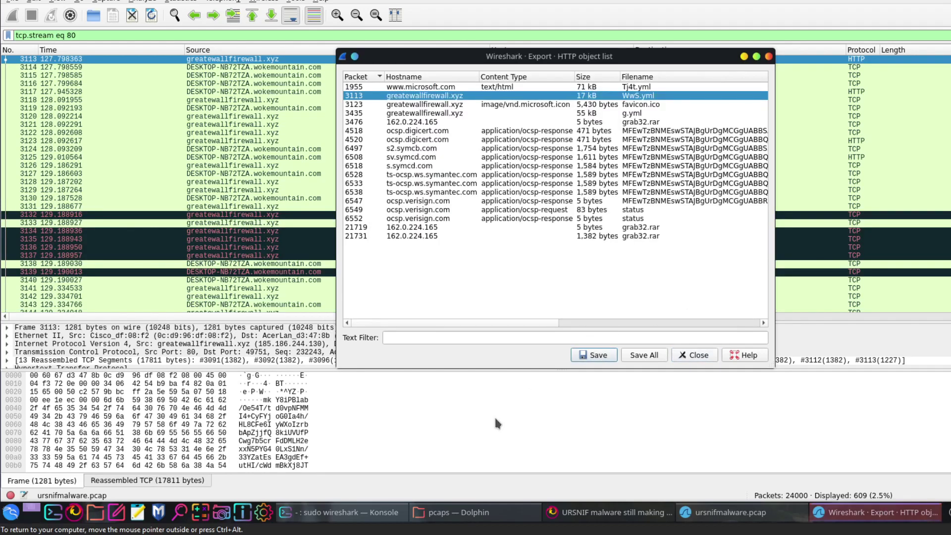
Step: Switch to Konsole and open a new terminal tab with the Kali-Dark profile
left_click(369, 514)
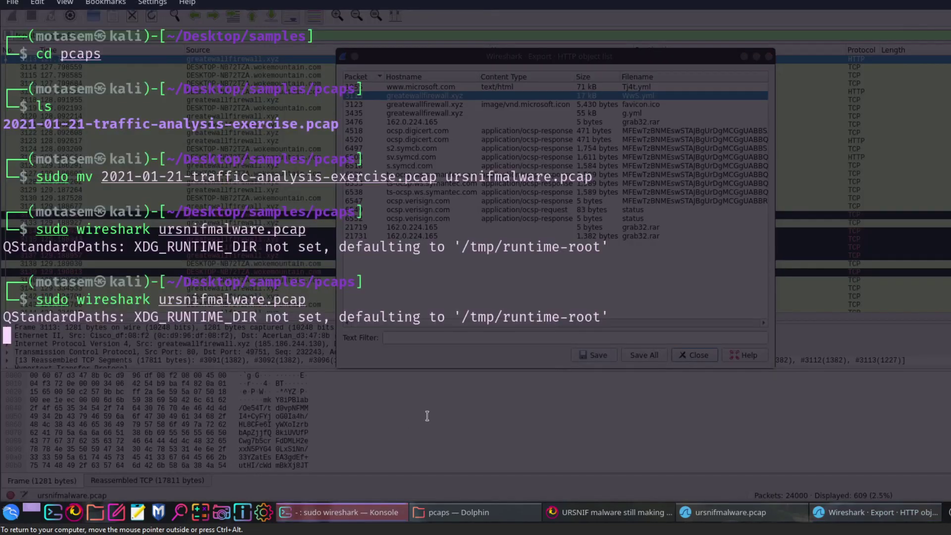
left_click(11, 4)
mouse_move(136, 35)
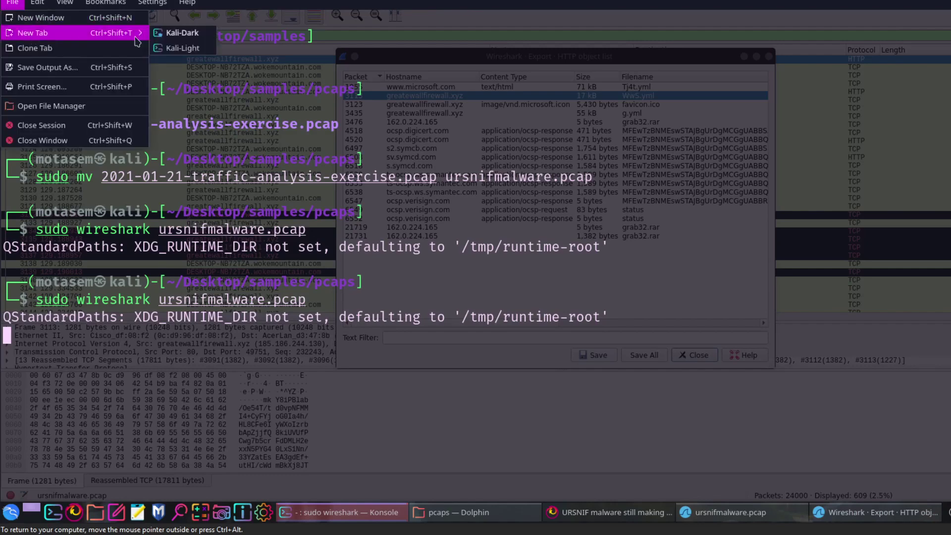
left_click(180, 38)
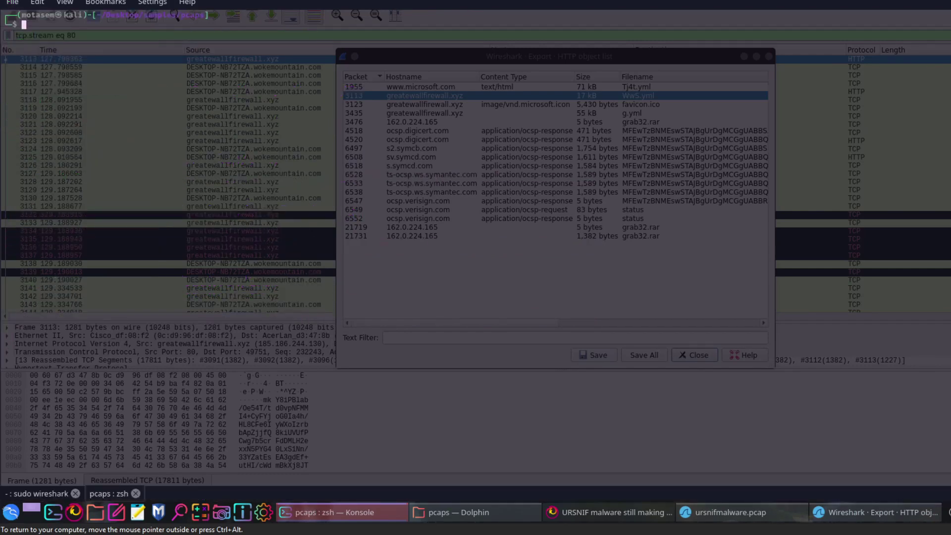
Step: Enlarge the terminal text and list the contents of the pcaps folder with ls
key("ctrl+plus")
key("ctrl+plus")
type("ls")
key("Return")
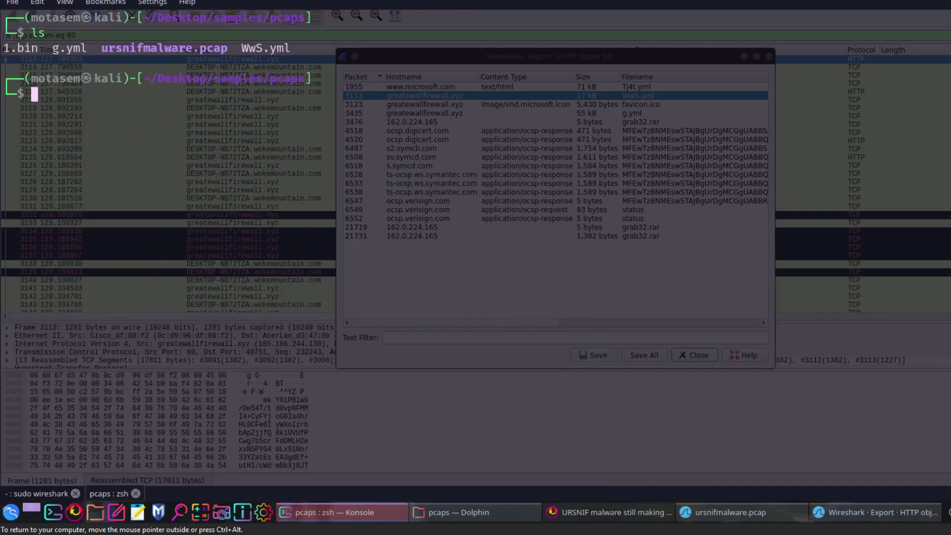
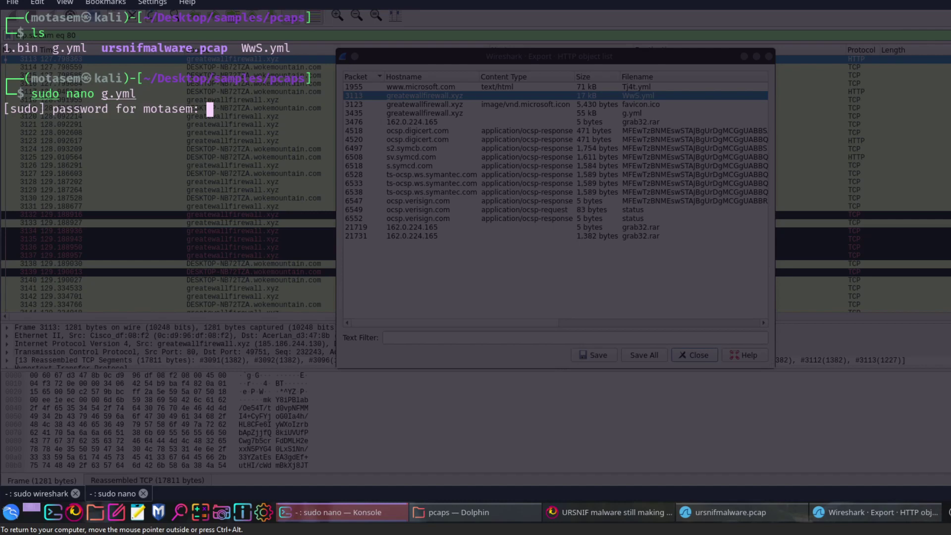
Step: Submit the sudo account password to view g.yml in nano, and exit the editor without changing the file
key("Return")
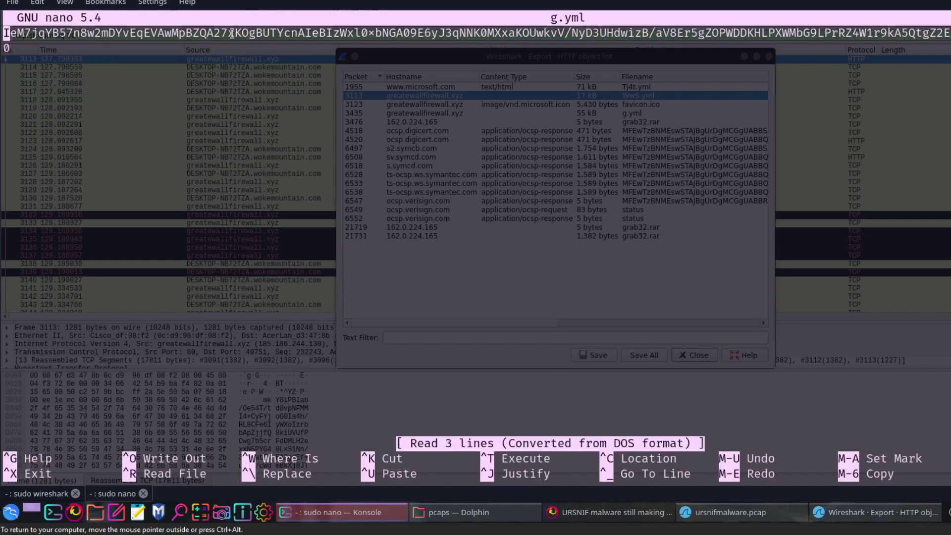
key("ctrl+x")
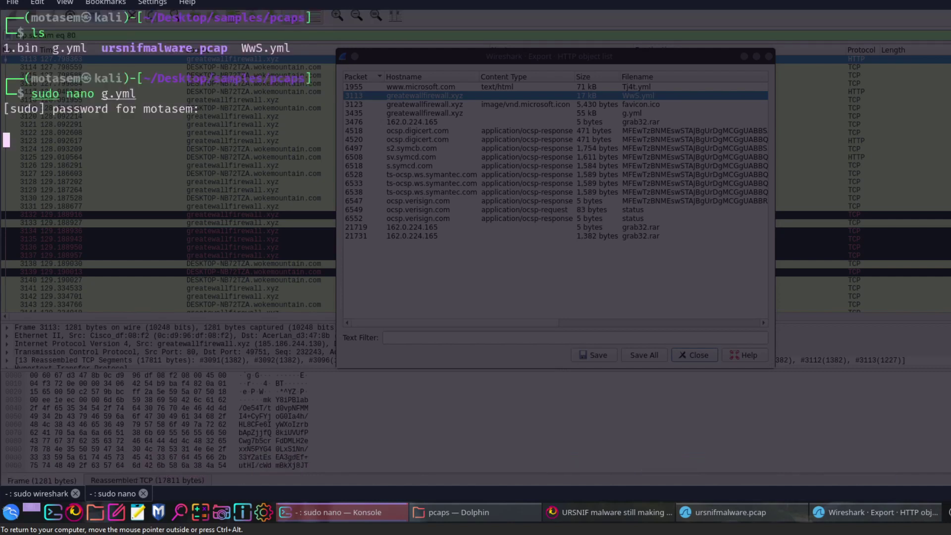
Step: View the contents of WwS.yml in nano with sudo, and exit the editor
key("Up")
key("Up")
key("Up")
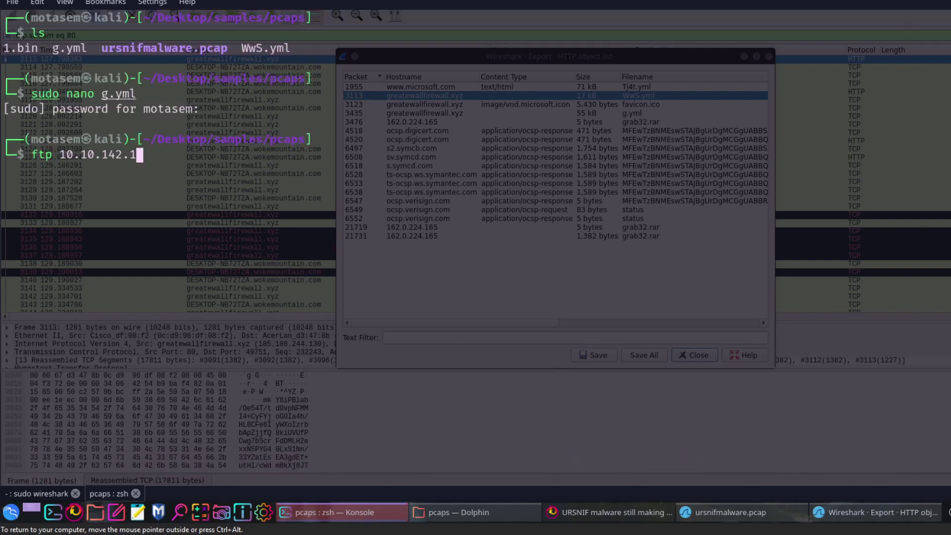
key("BackSpace")
key("BackSpace")
key("BackSpace")
key("BackSpace")
key("BackSpace")
key("BackSpace")
key("BackSpace")
key("BackSpace")
key("BackSpace")
key("BackSpace")
key("BackSpace")
key("BackSpace")
key("BackSpace")
key("BackSpace")
key("BackSpace")
type("sudo nano W")
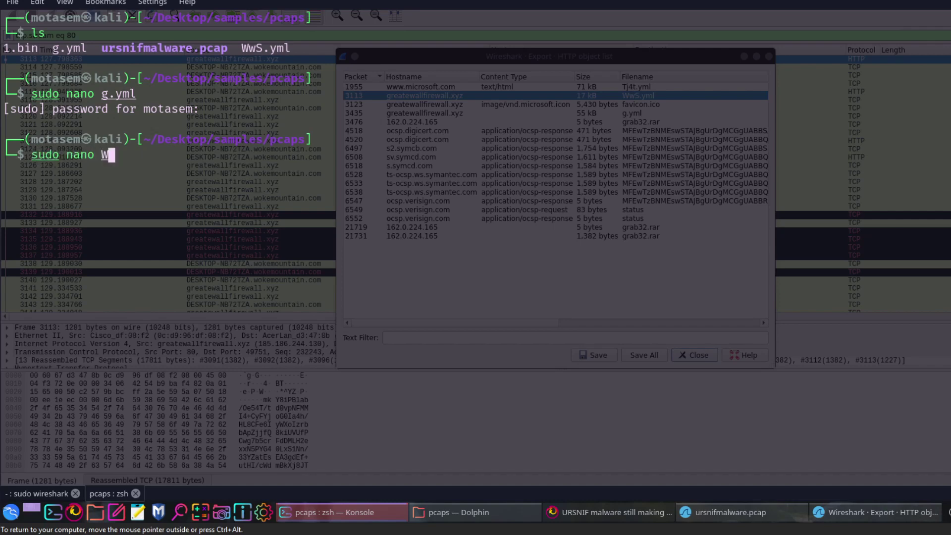
key("Tab")
key("Return")
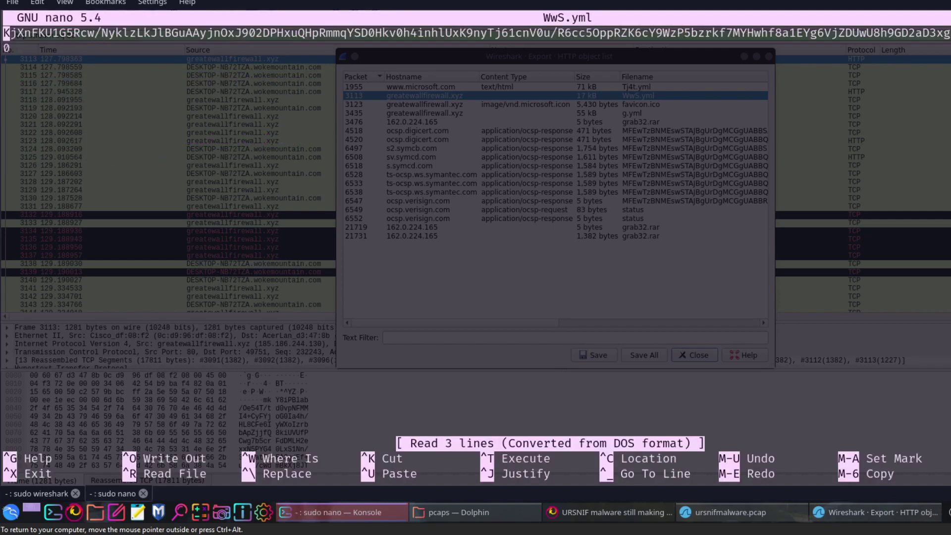
key("ctrl+x")
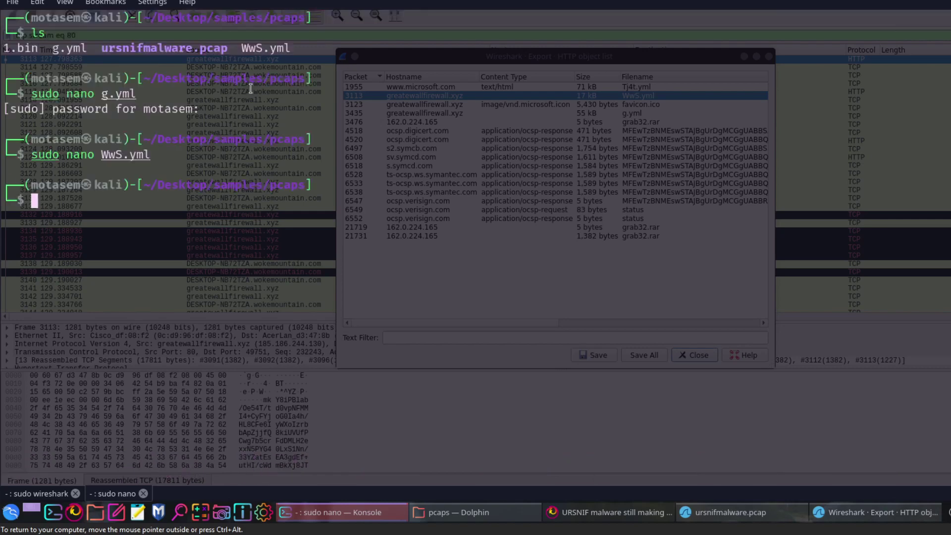
Step: Switch back to Wireshark, review the g.yml, Tj4t.yml and WwS.yml entries, and close the HTTP object list
key("alt+Tab")
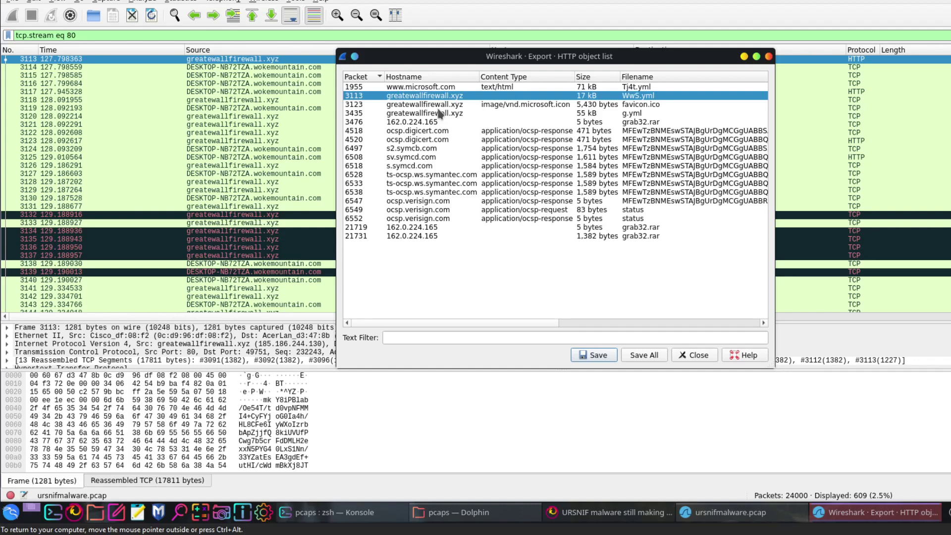
left_click(639, 113)
left_click(647, 87)
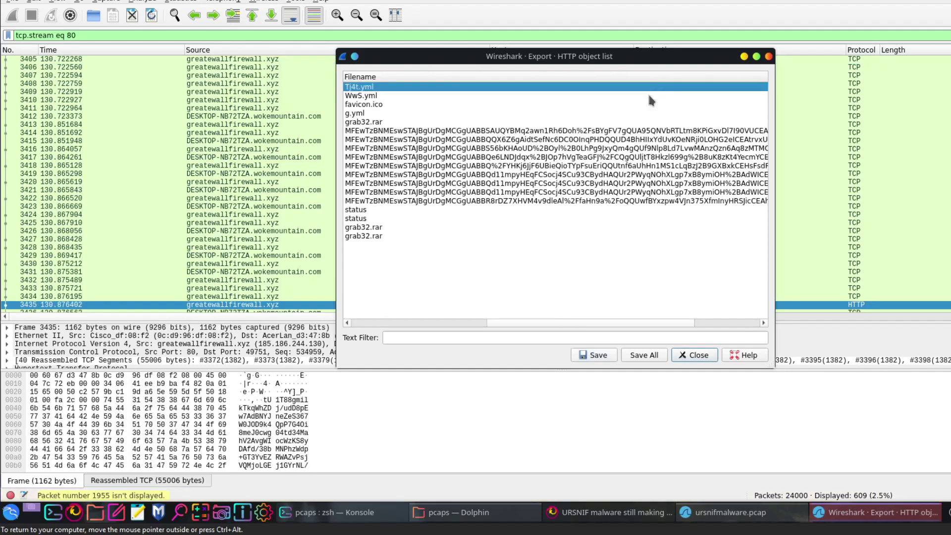
left_click(649, 97)
left_click_drag(649, 322, 469, 322)
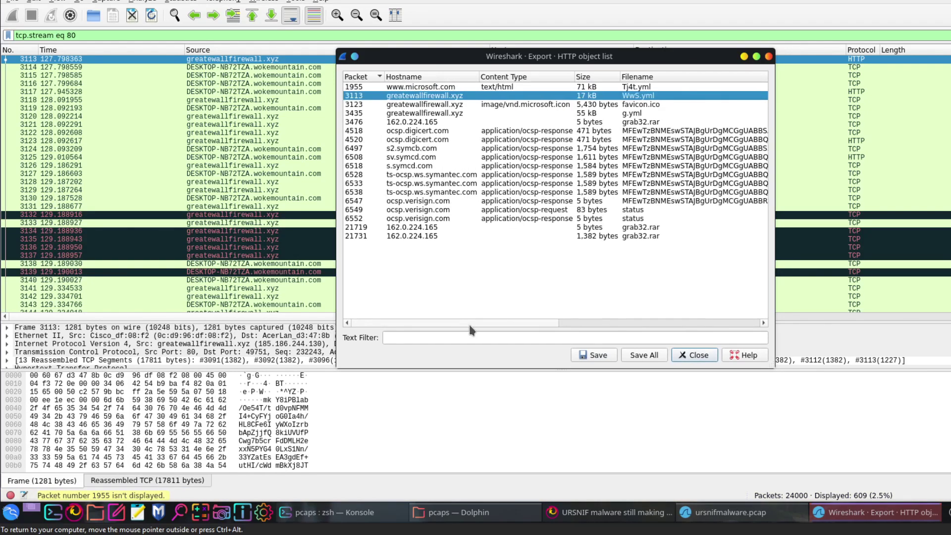
left_click(703, 354)
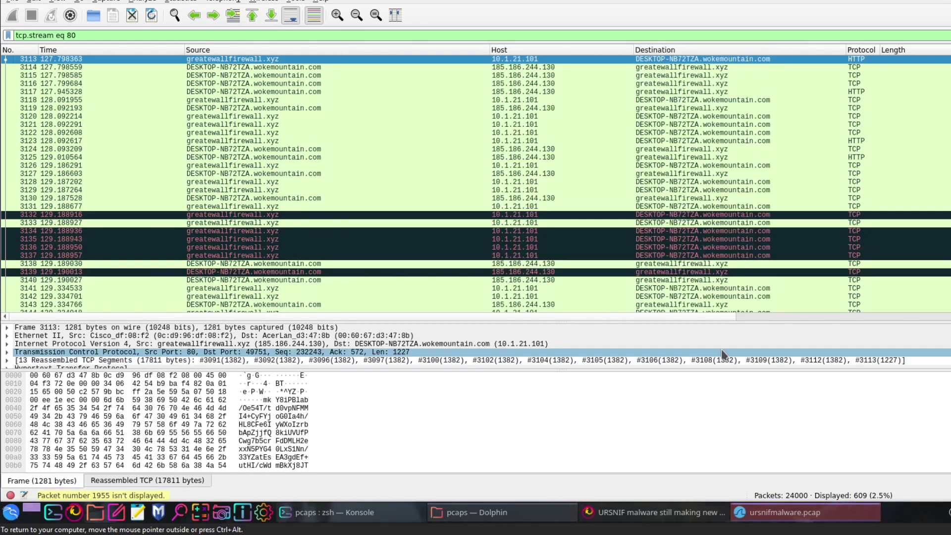
Step: Replace the tcp.stream eq 80 display filter with http
scroll(476, 183, "up", 10)
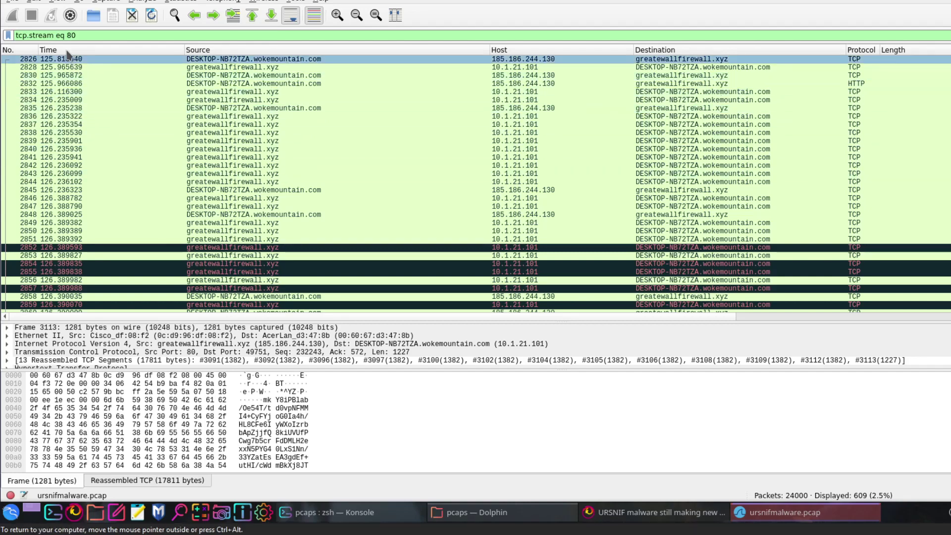
left_click_drag(89, 36, 2, 30)
type("http")
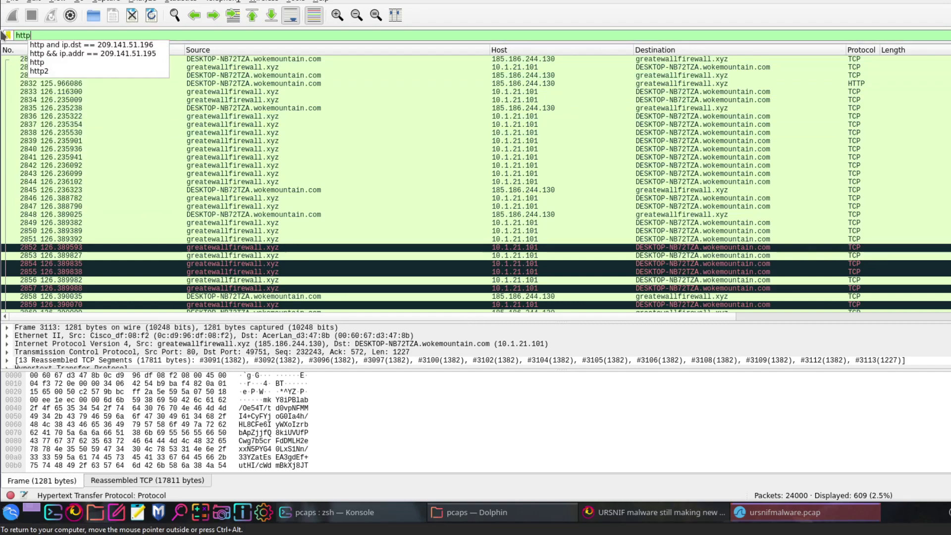
key("Return")
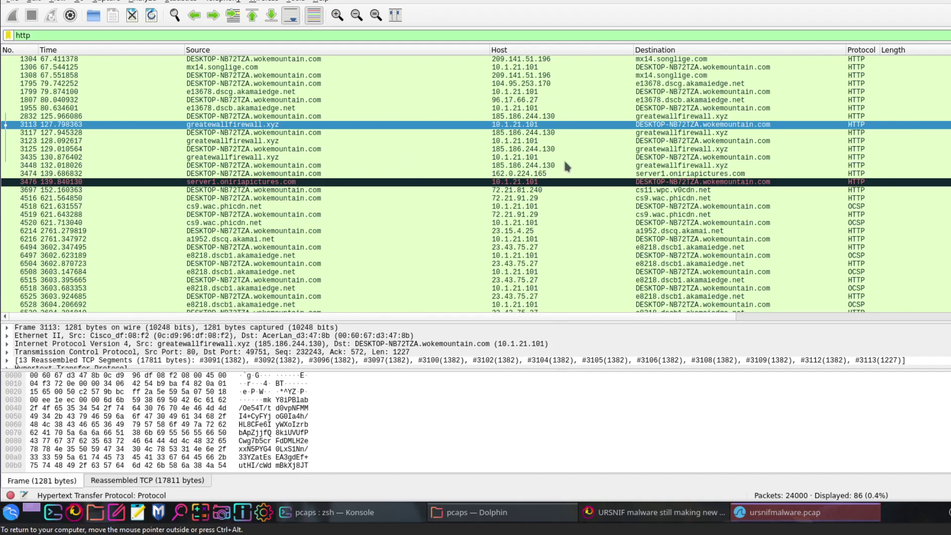
Step: Examine the hosts and destinations contacted across the filtered HTTP packets, including packet 6549
scroll(638, 174, "down", 6)
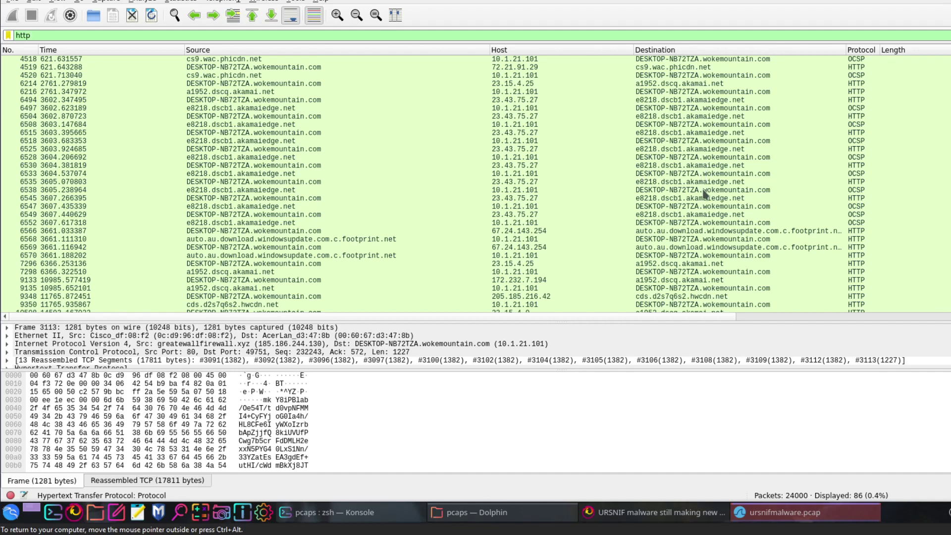
left_click(706, 214)
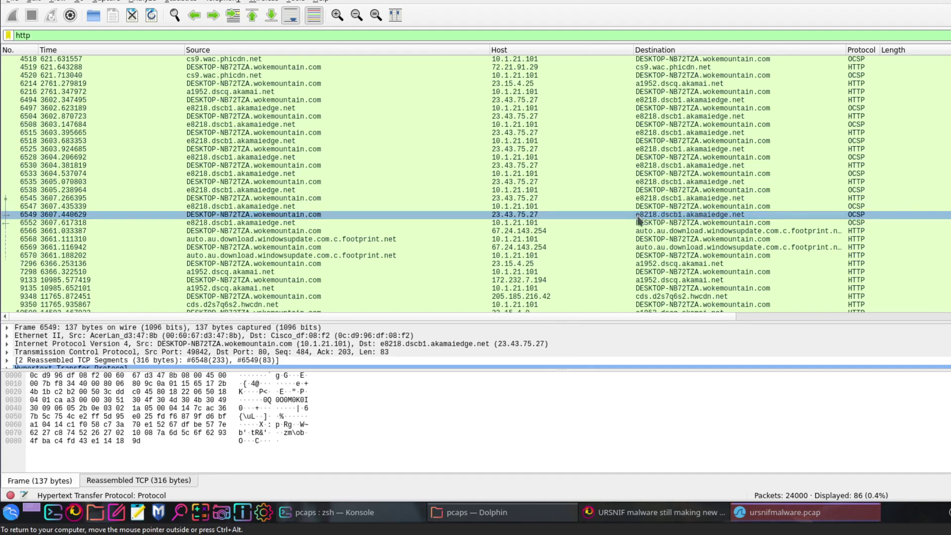
scroll(642, 242, "down", 5)
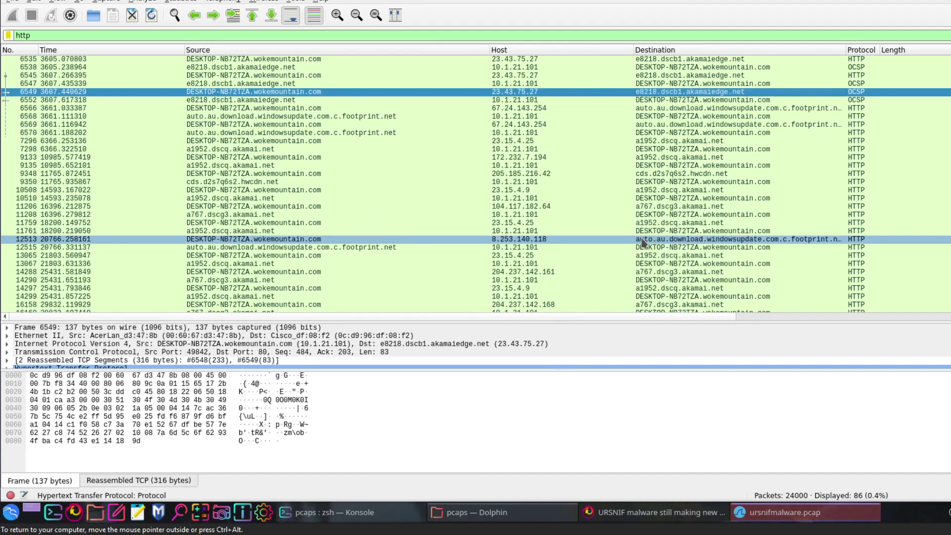
scroll(642, 242, "down", 7)
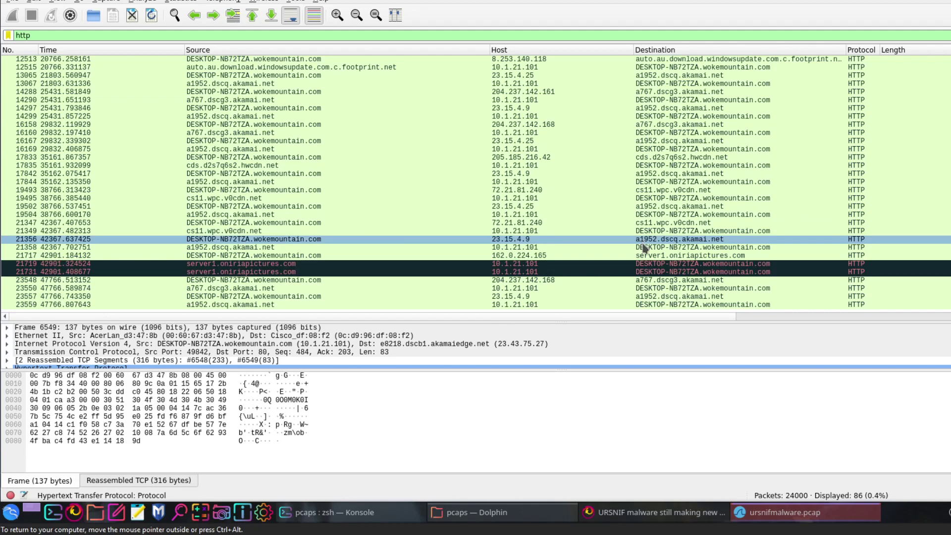
scroll(647, 257, "up", 5)
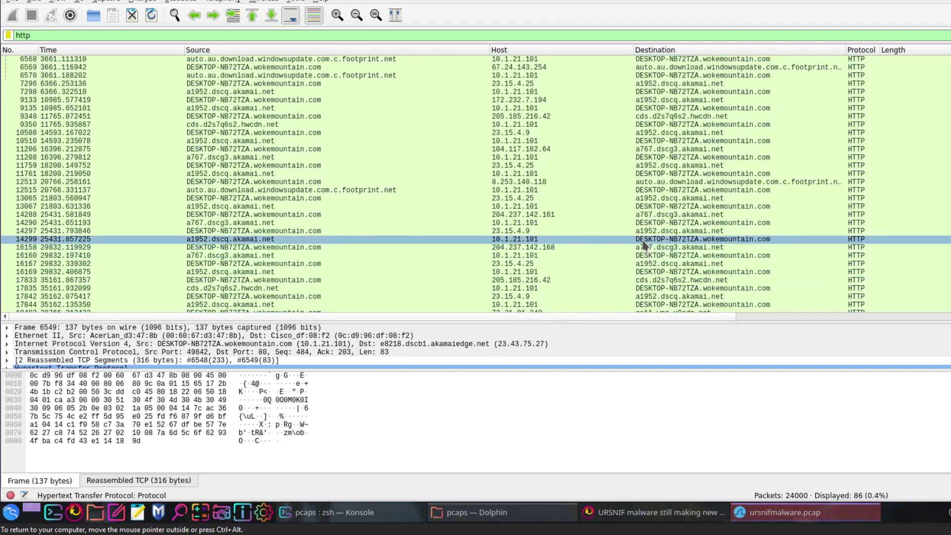
scroll(643, 244, "up", 5)
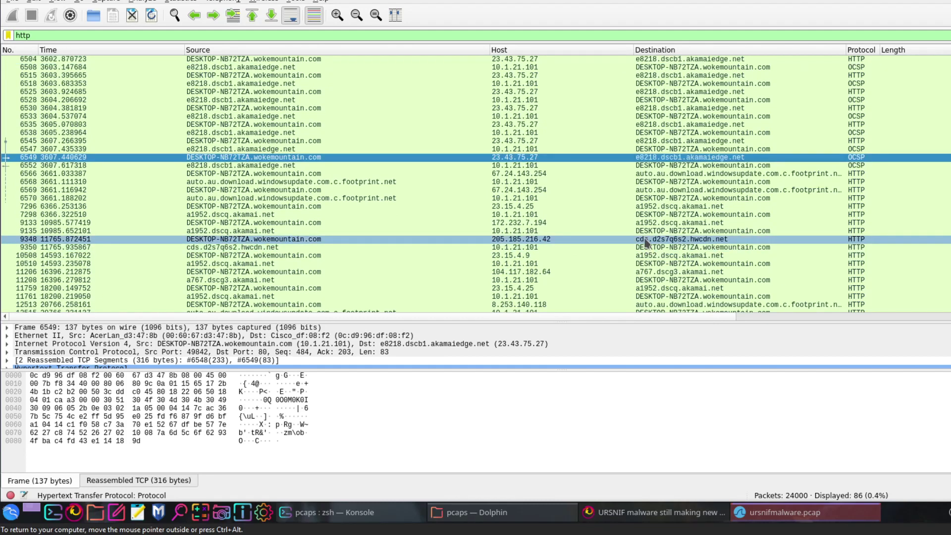
scroll(647, 243, "up", 1)
scroll(646, 244, "up", 7)
Step: Extend the display filter to "http and tcp.port eq 443" and apply it
left_click(60, 35)
type("s")
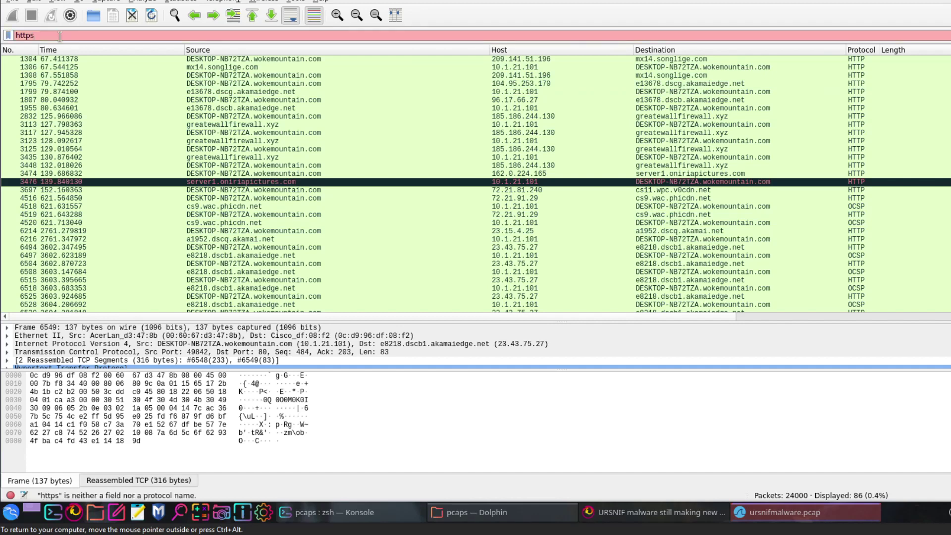
key("BackSpace")
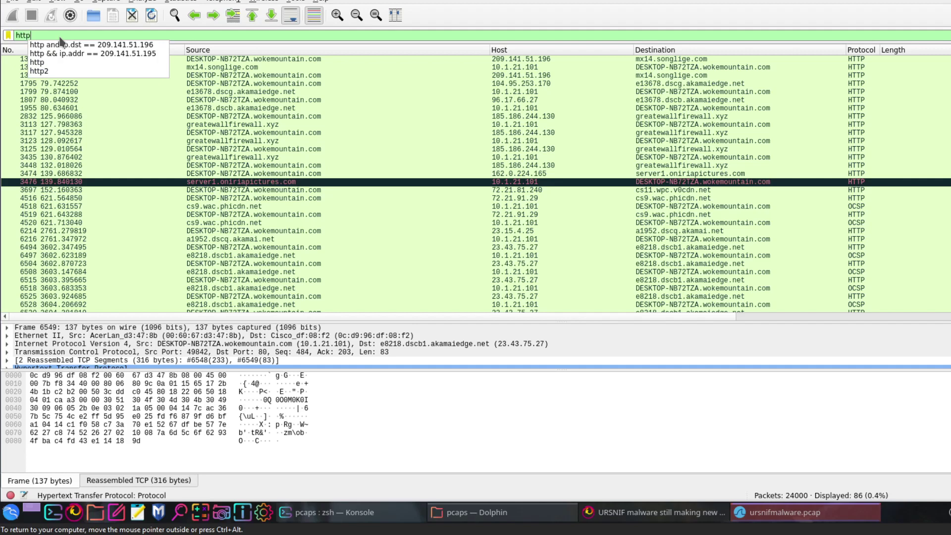
type("and tcp")
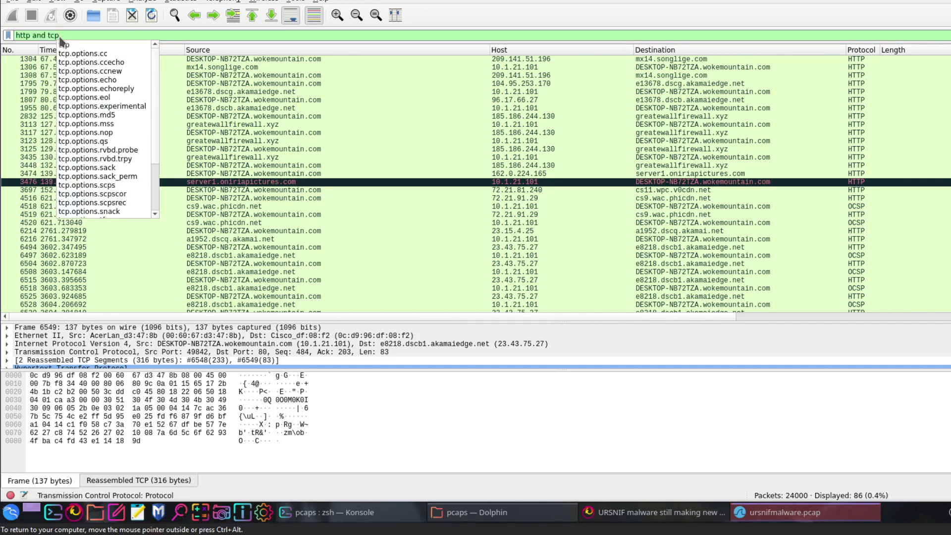
type(".port ")
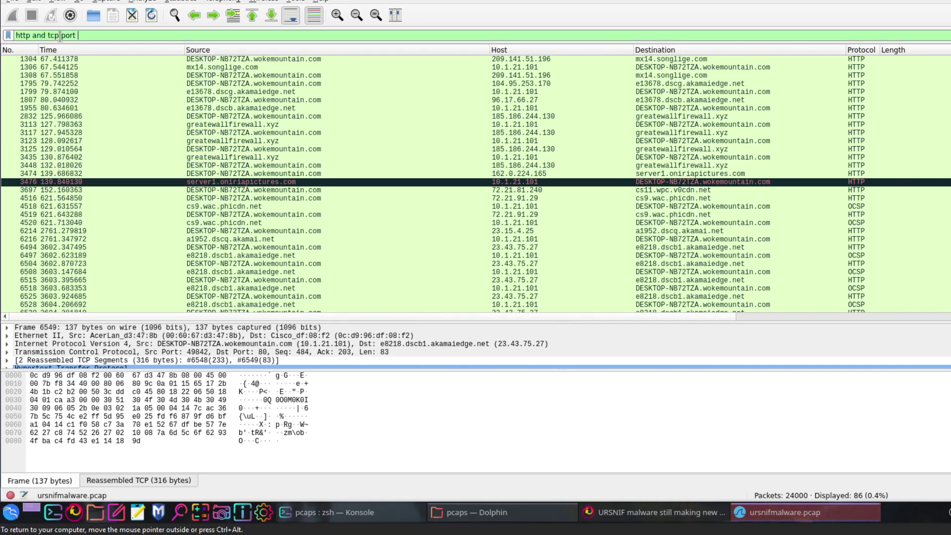
type("eq 443")
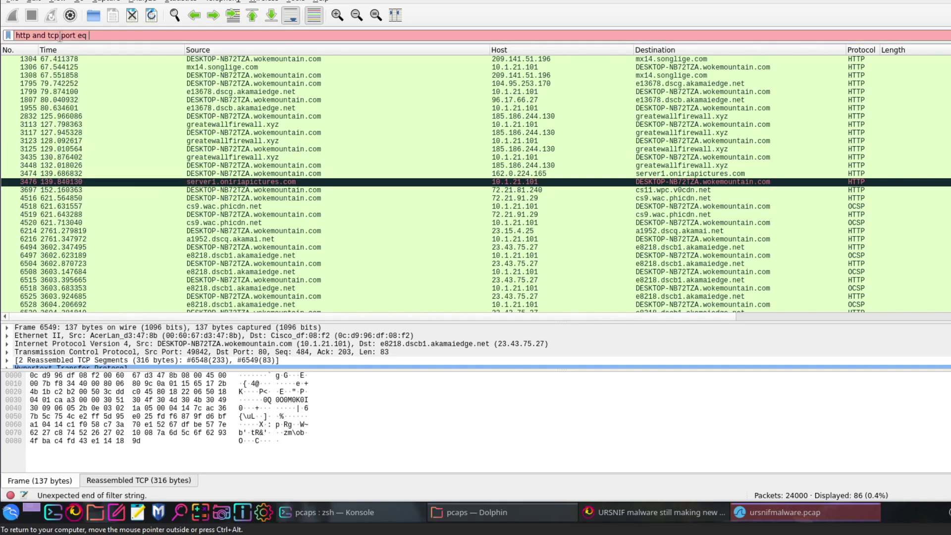
key("Return")
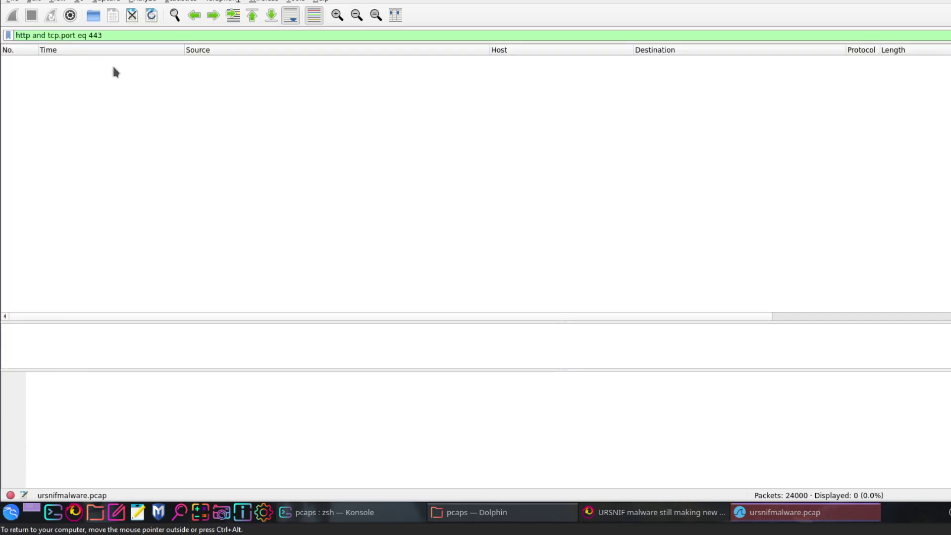
Step: Remove the http condition so the applied display filter is only "tcp.port eq 443"
left_click_drag(48, 35, 2, 37)
key("BackSpace")
key("Return")
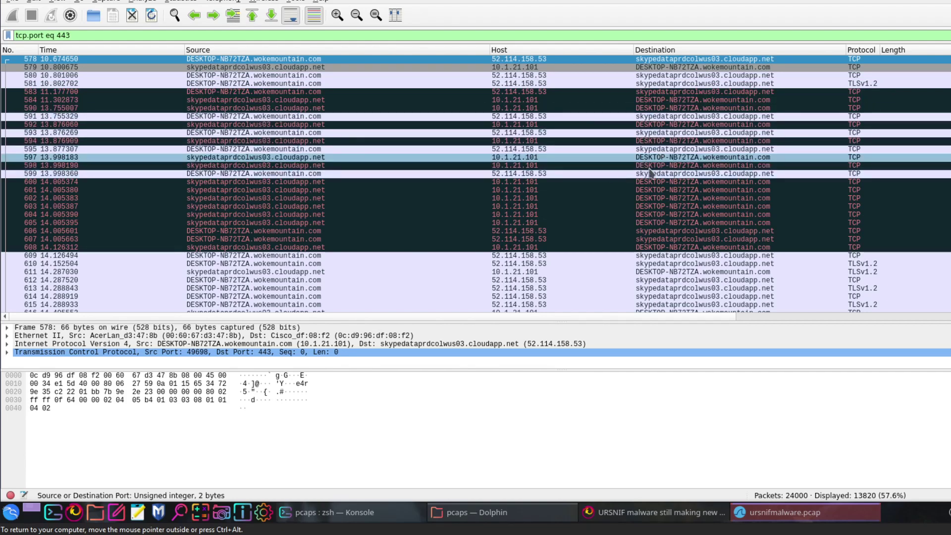
Step: Examine the sources, hosts and destinations of the port 443 traffic throughout the packet list
scroll(629, 176, "down", 6)
scroll(647, 182, "down", 4)
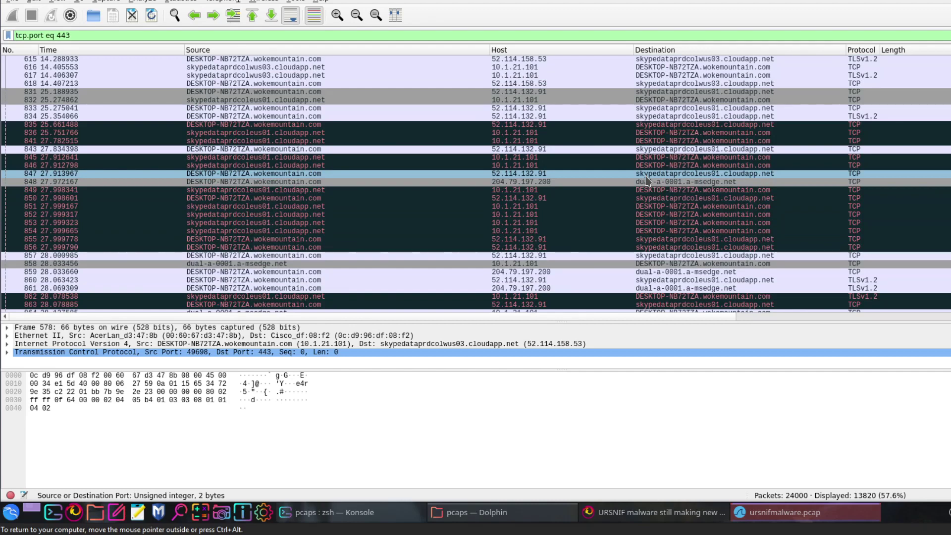
scroll(648, 180, "down", 1)
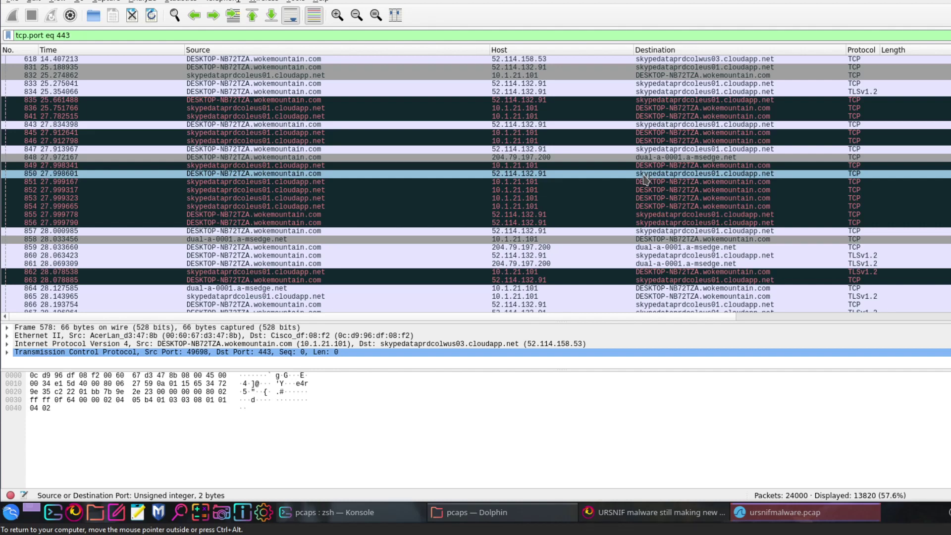
scroll(644, 180, "down", 1)
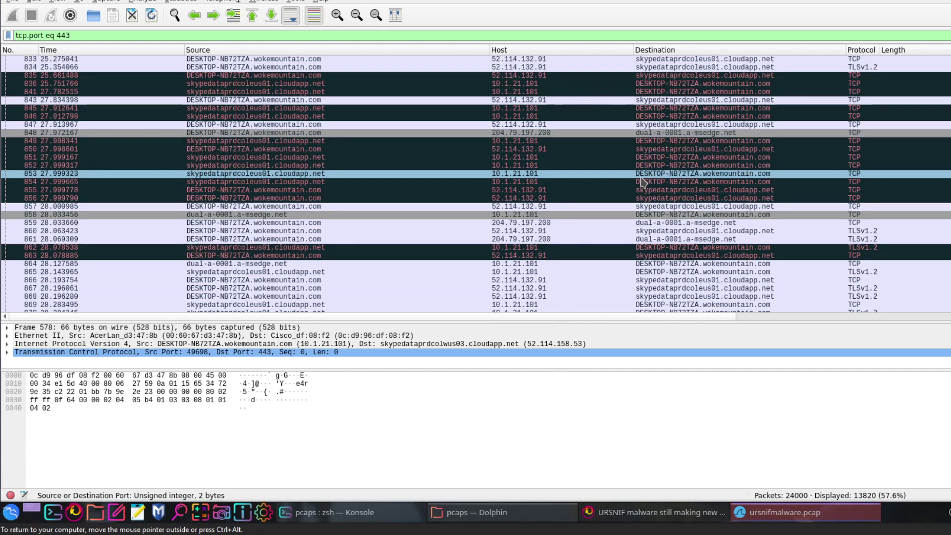
scroll(644, 181, "down", 2)
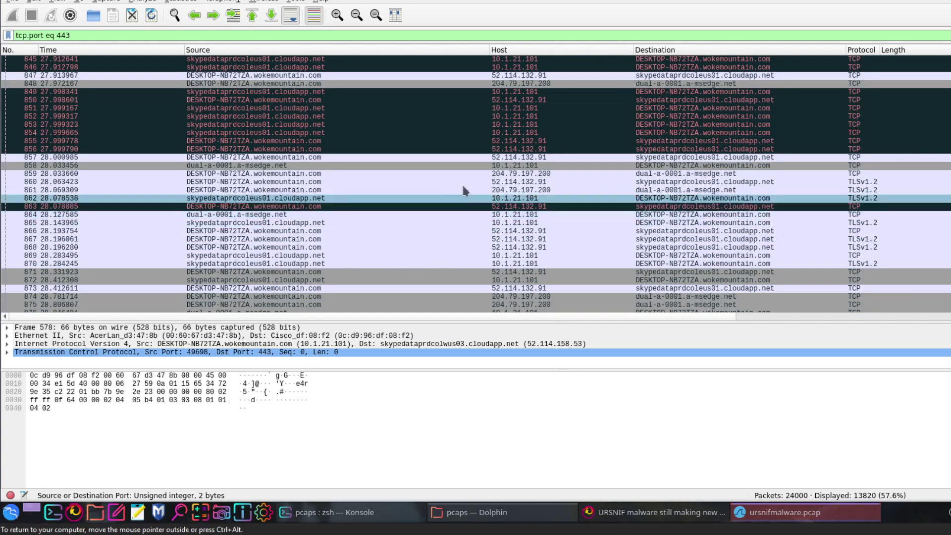
scroll(474, 193, "down", 4)
scroll(473, 196, "down", 11)
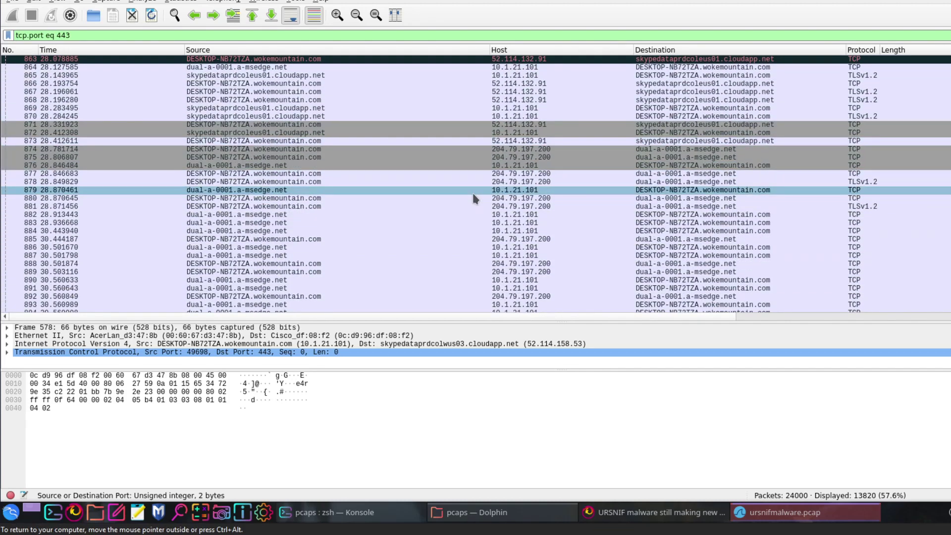
scroll(468, 201, "down", 11)
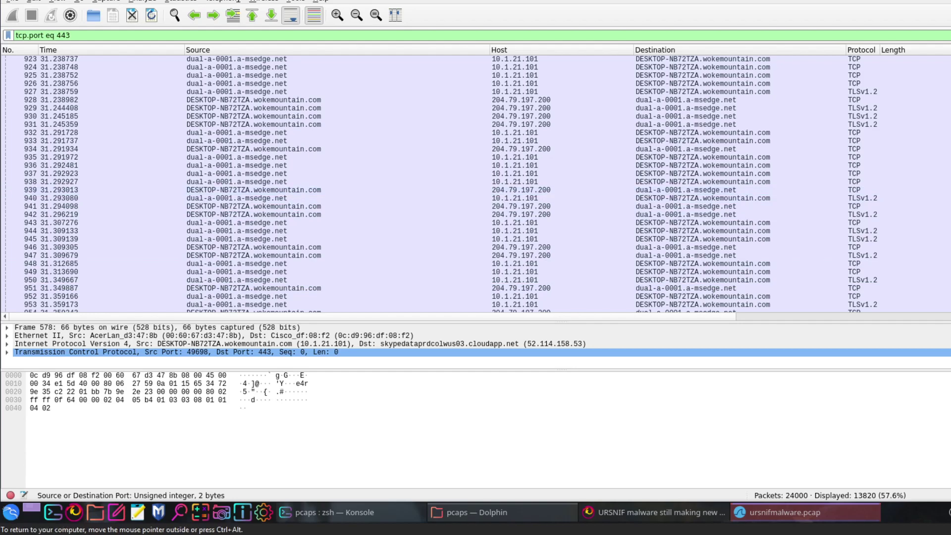
scroll(475, 184, "down", 20)
scroll(475, 183, "up", 20)
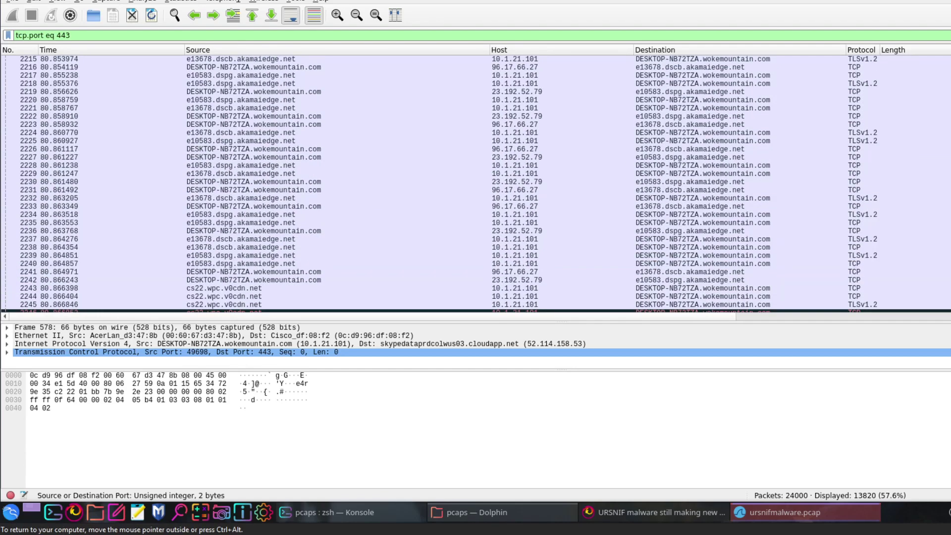
scroll(475, 183, "down", 10)
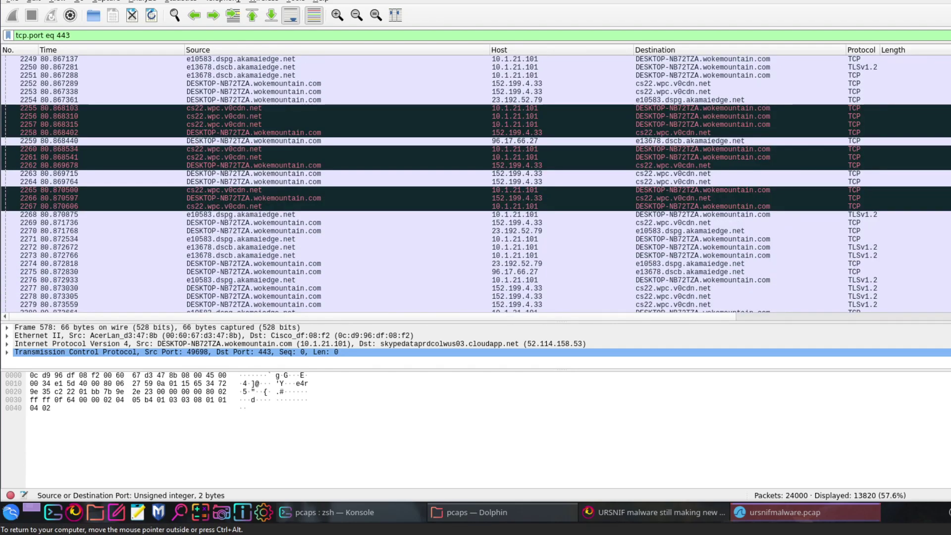
Step: Recheck the port 443 packets from the start of the list, reading their hosts and destinations up to about 84 seconds
scroll(475, 183, "down", 20)
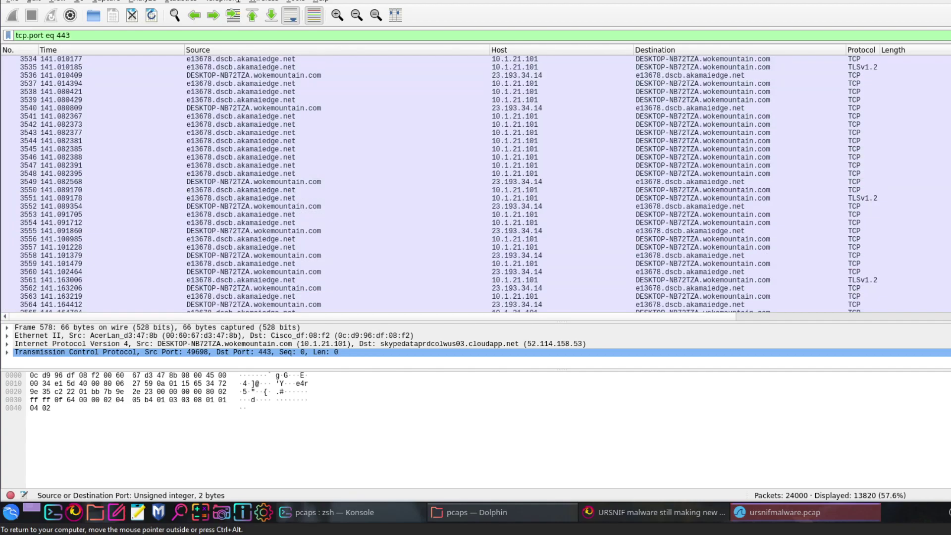
scroll(475, 183, "up", 20)
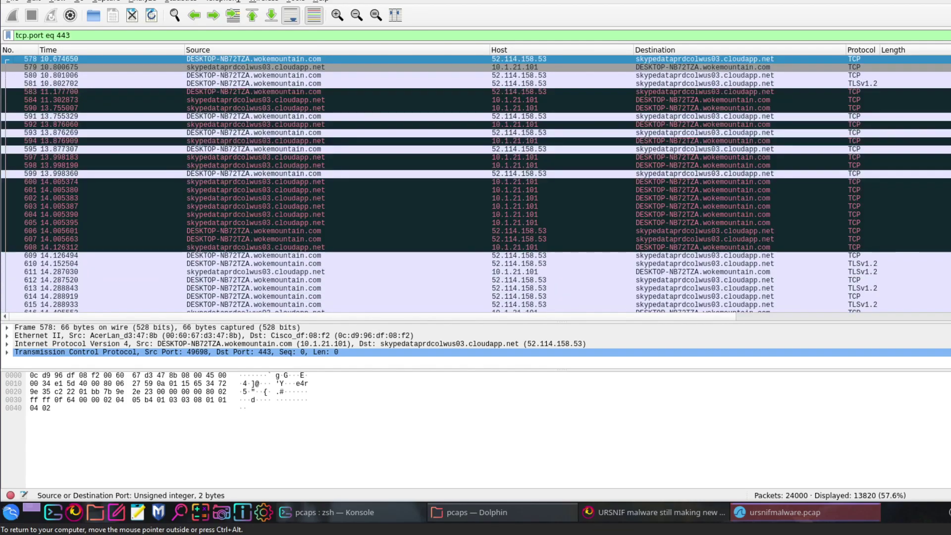
scroll(475, 183, "down", 20)
scroll(824, 164, "down", 6)
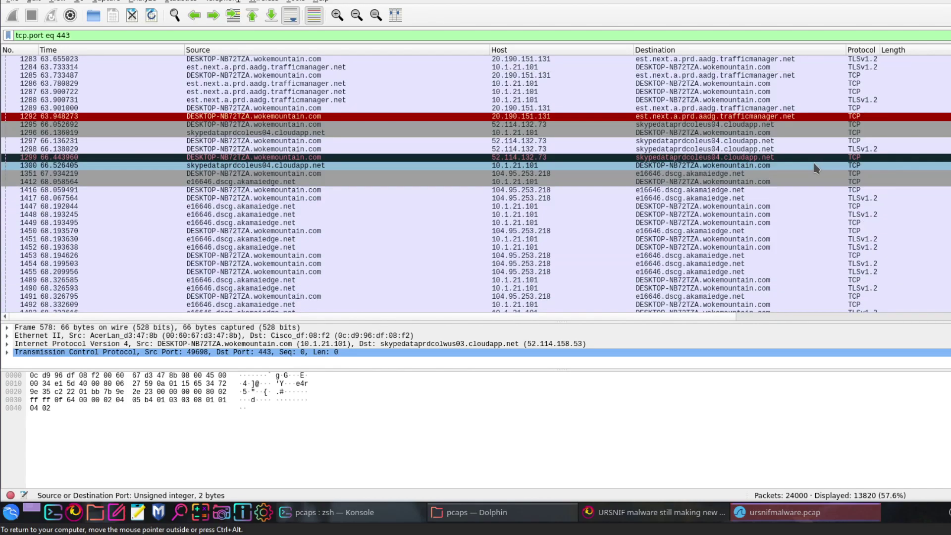
scroll(683, 197, "down", 15)
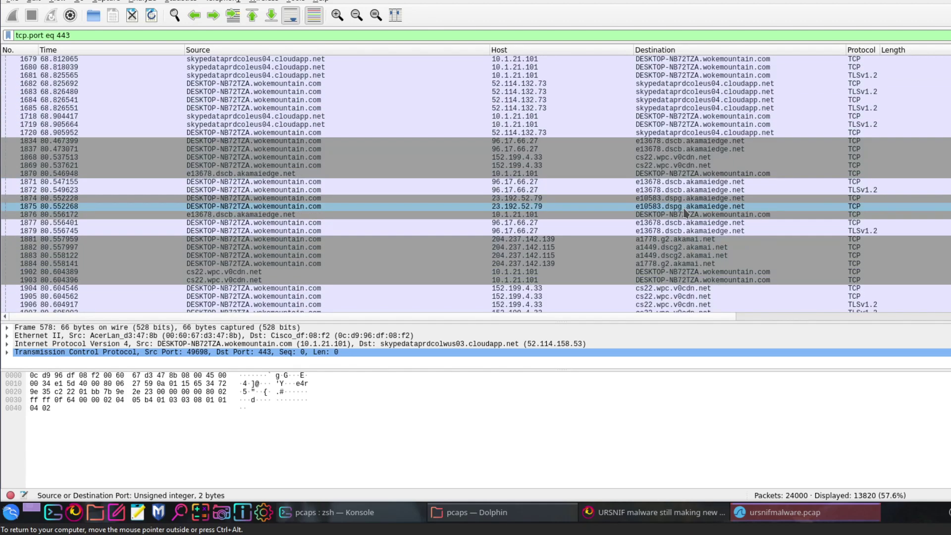
scroll(685, 213, "down", 6)
scroll(686, 213, "down", 12)
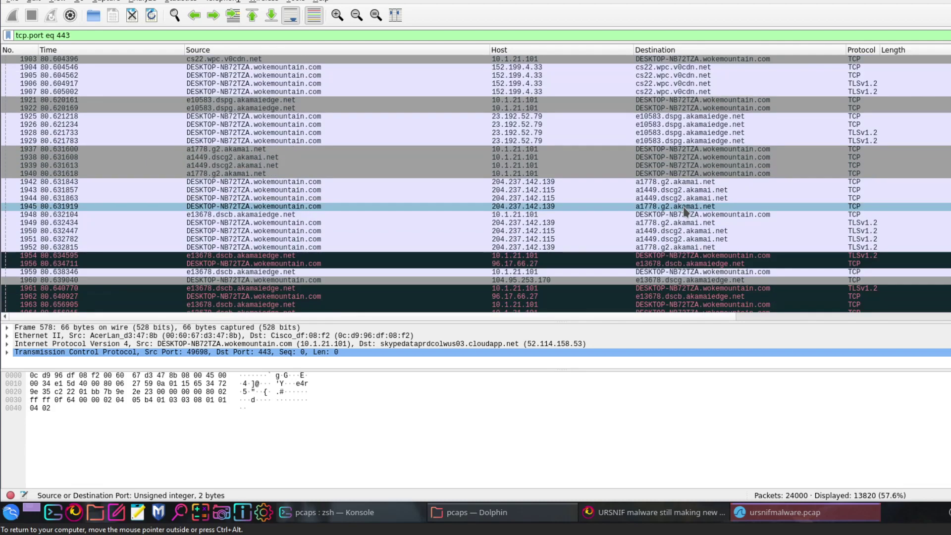
scroll(686, 211, "down", 20)
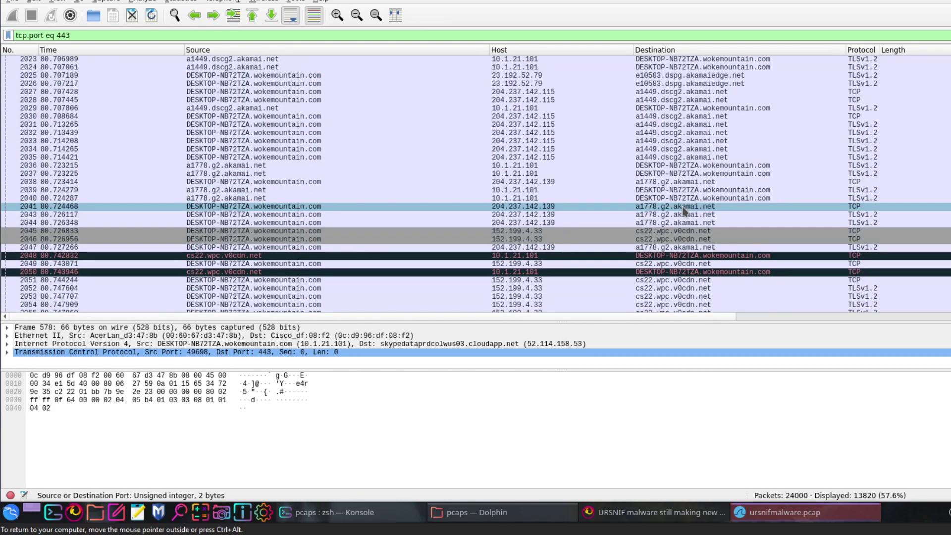
scroll(684, 211, "down", 18)
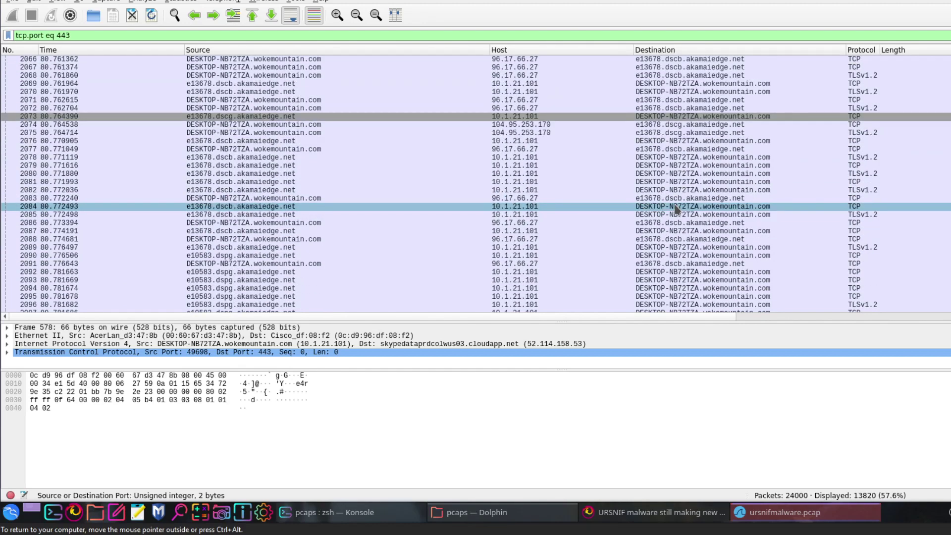
scroll(673, 210, "down", 20)
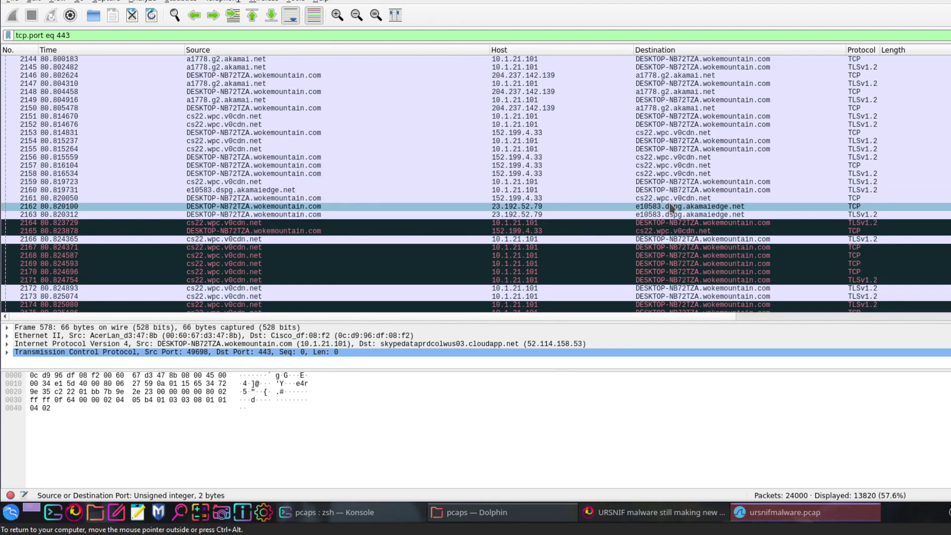
scroll(672, 208, "down", 5)
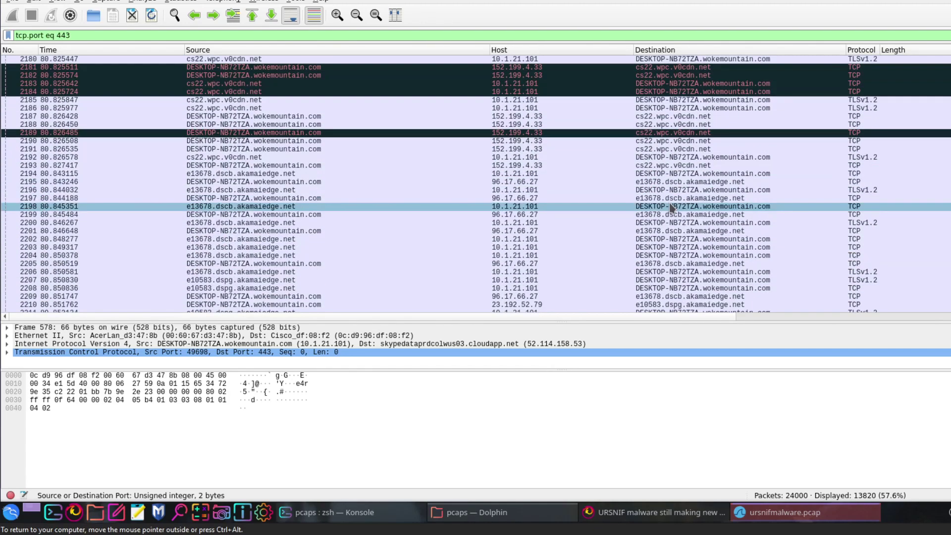
scroll(679, 195, "down", 13)
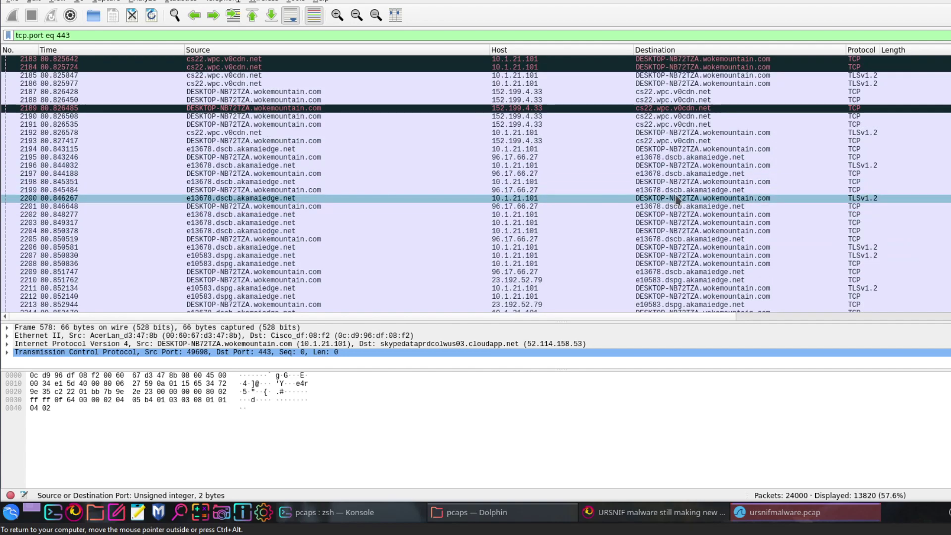
scroll(675, 203, "down", 5)
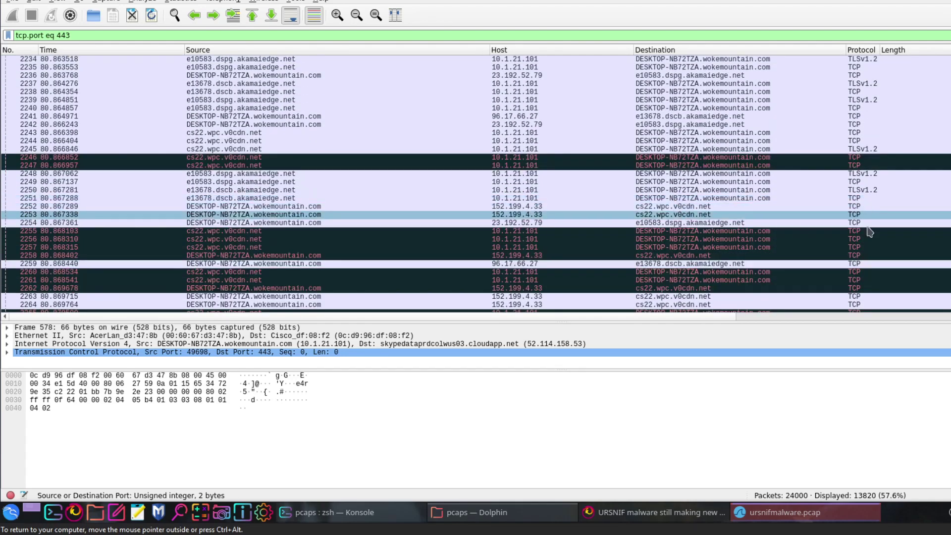
scroll(476, 184, "down", 20)
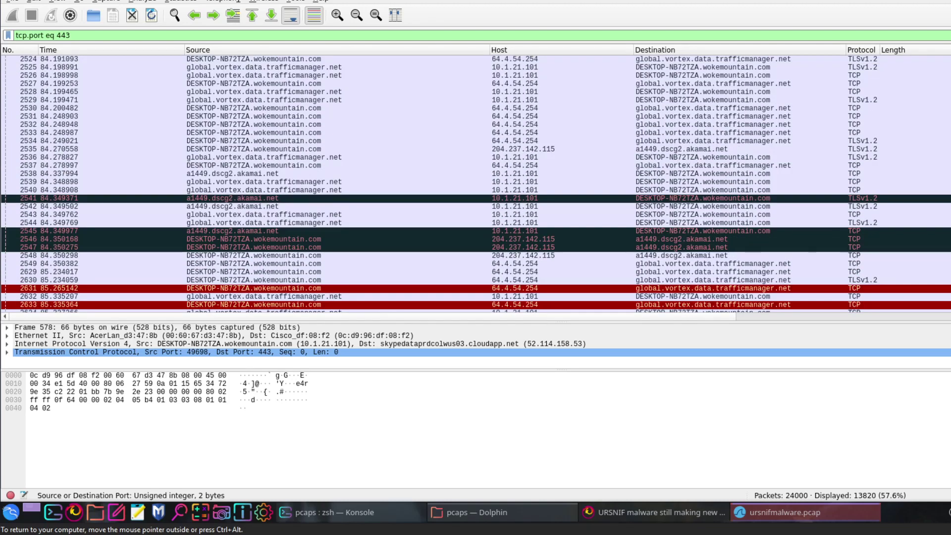
Step: Select packet 2547 and check the destinations of the port 443 packets after it, up to the booloolo3.com traffic
left_click(708, 248)
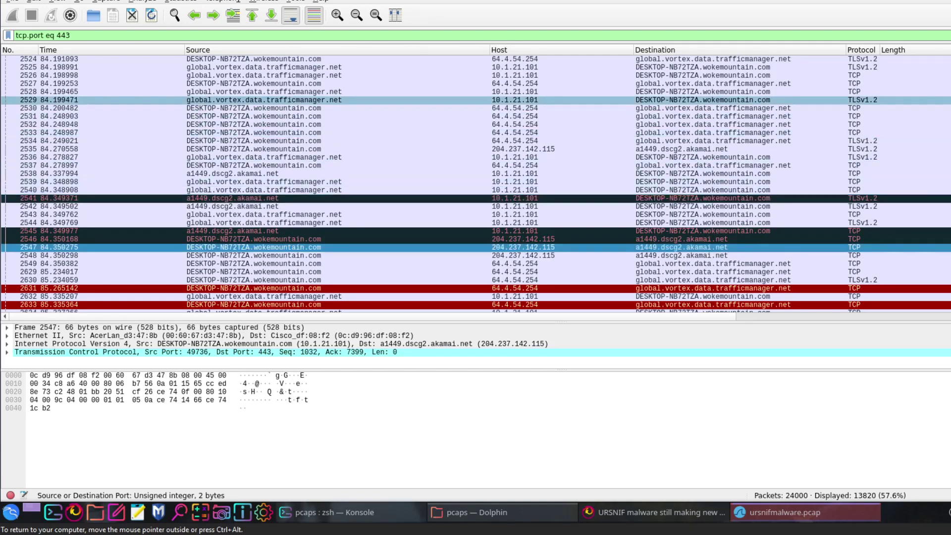
scroll(475, 185, "down", 20)
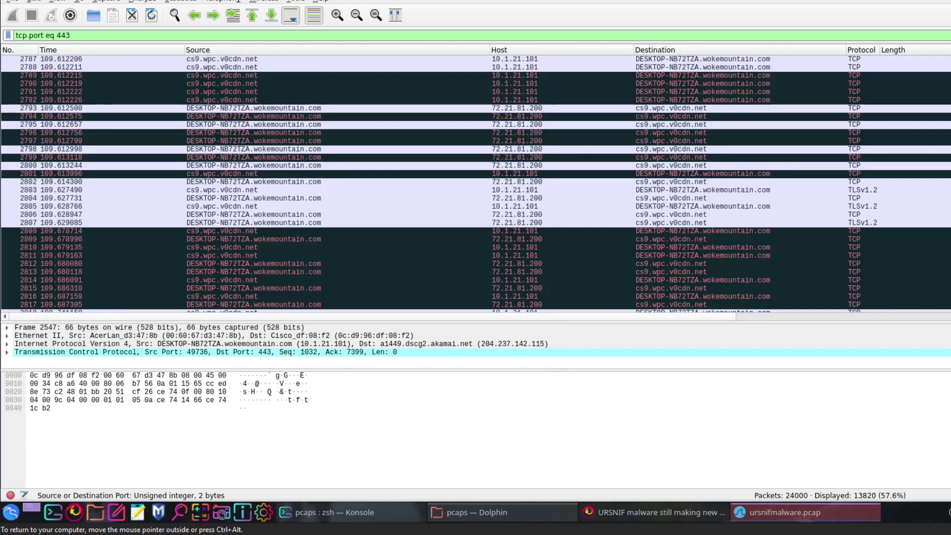
scroll(791, 170, "down", 11)
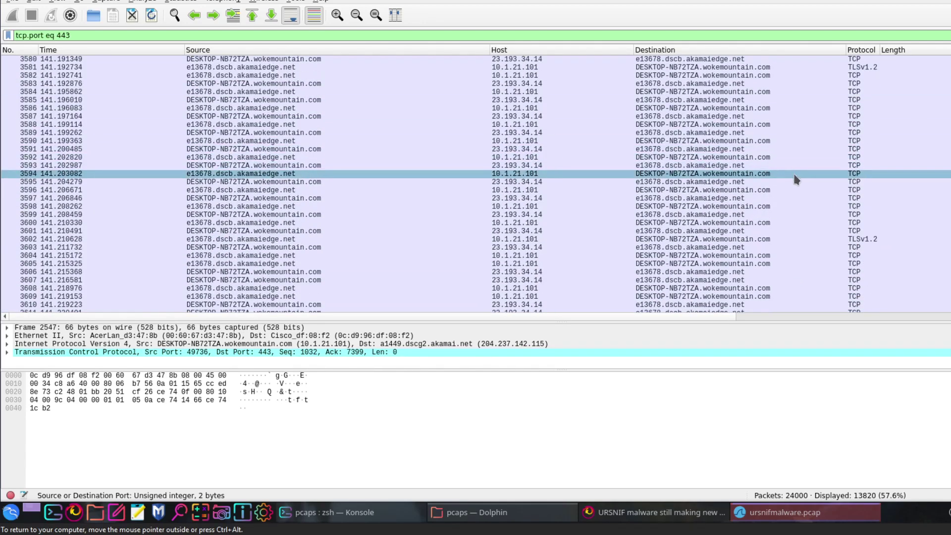
scroll(626, 164, "down", 14)
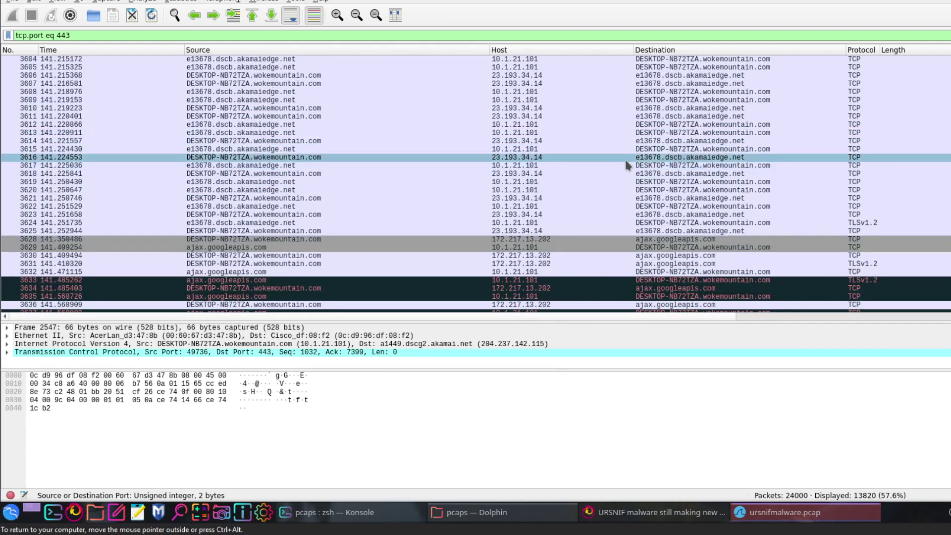
scroll(625, 162, "down", 4)
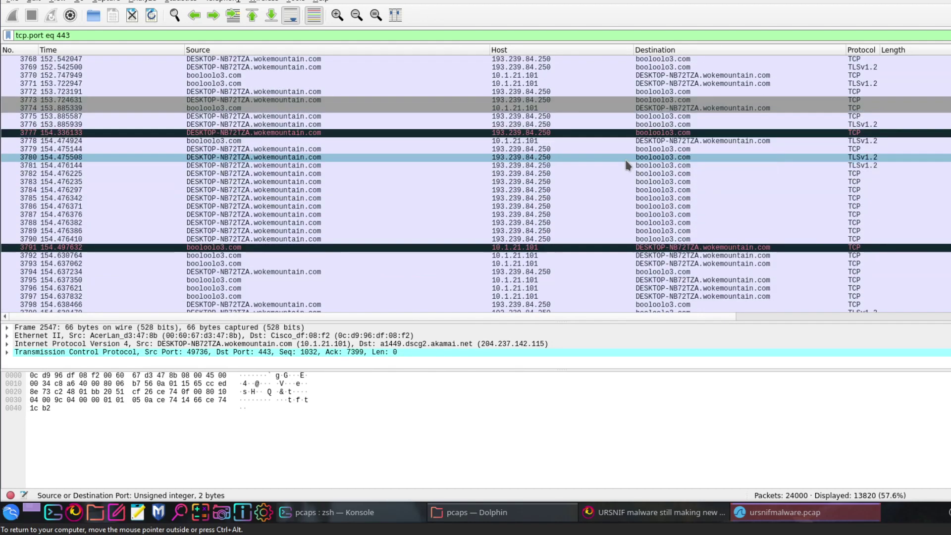
Step: Inspect packets 3780, 3789 and 3793 exchanged with booloolo3.com and trace that host's traffic back to its first packet
left_click(618, 157)
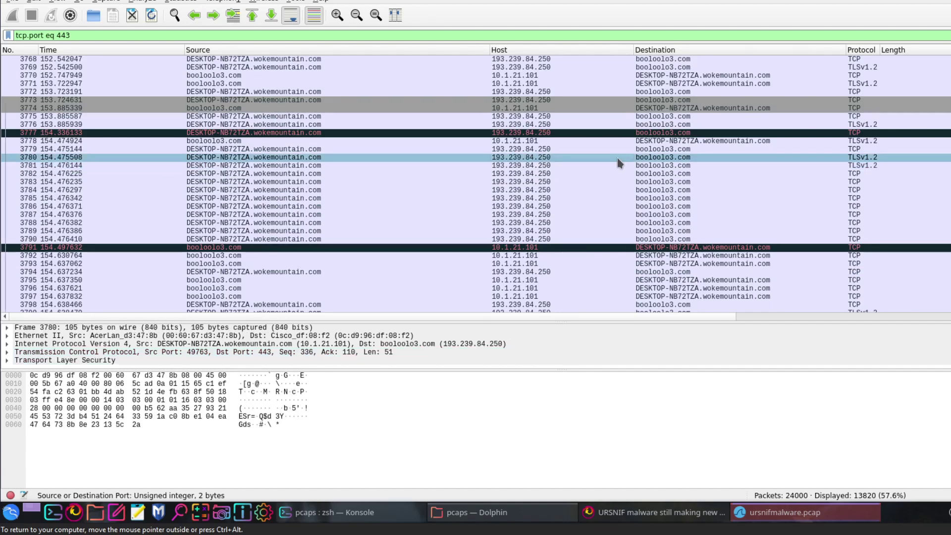
scroll(617, 162, "down", 3)
scroll(615, 172, "up", 3)
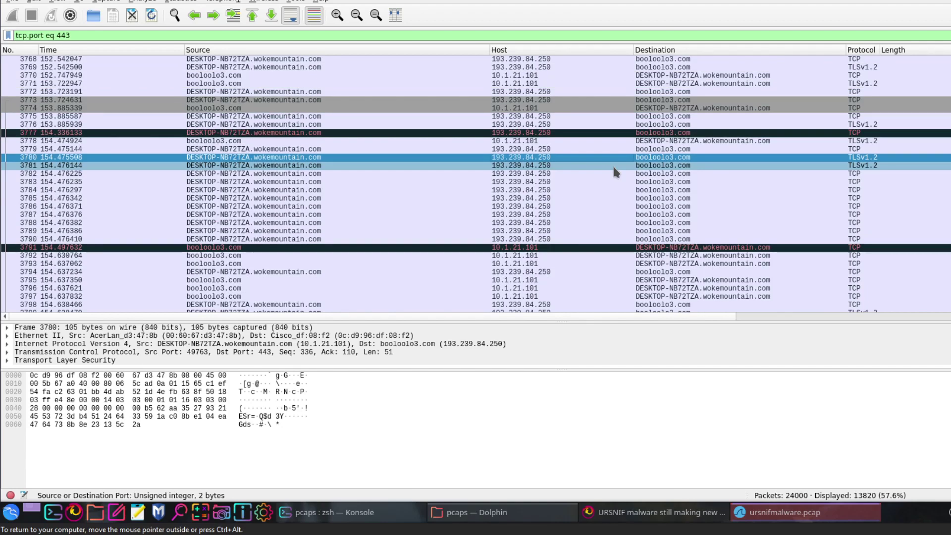
left_click(610, 231)
scroll(610, 231, "down", 1)
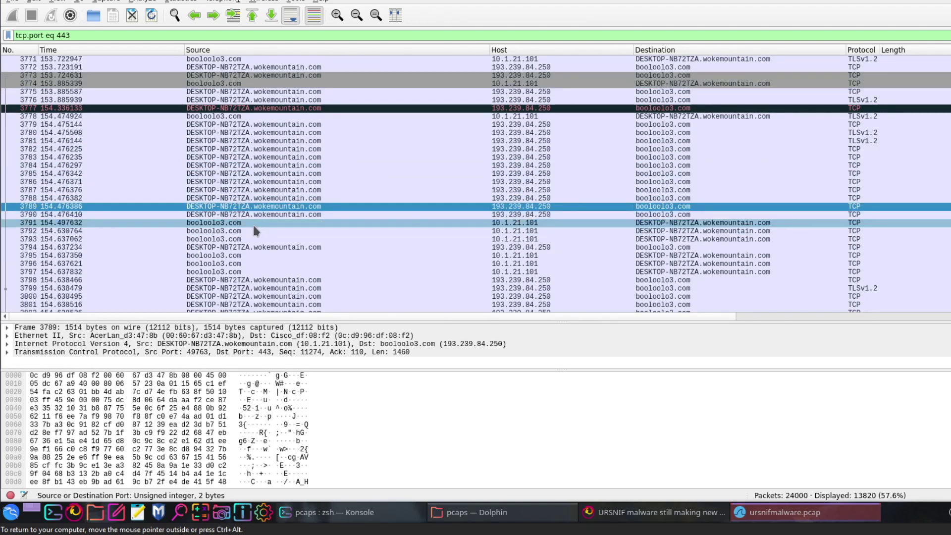
left_click(368, 239)
scroll(368, 231, "up", 2)
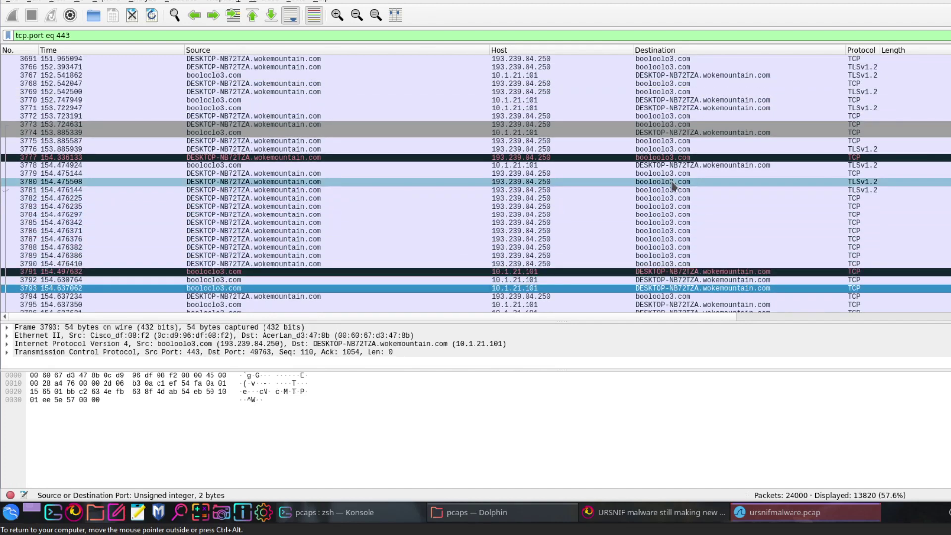
scroll(677, 224, "up", 1)
scroll(679, 227, "up", 5)
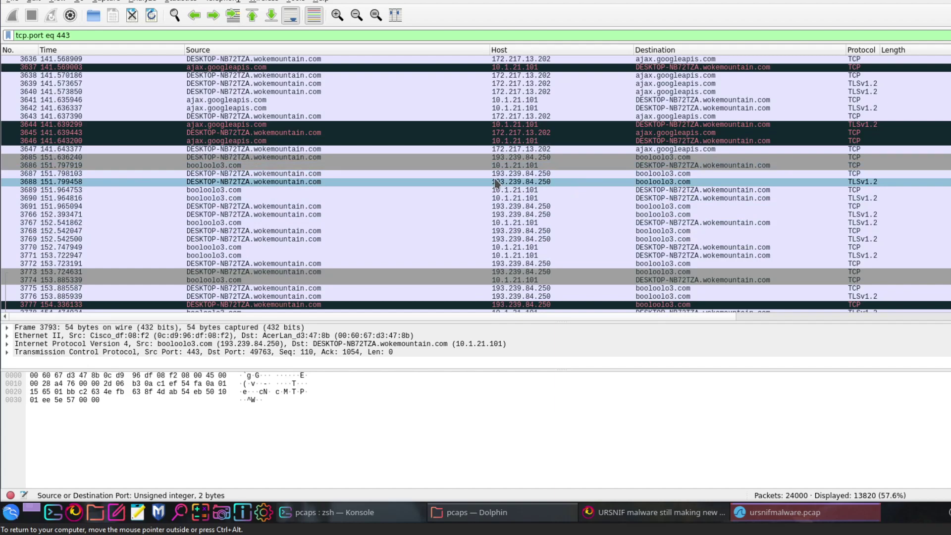
Step: Follow the TCP stream of packet 3685 to booloolo3.com, read through the whole conversation and close it
left_click(636, 157)
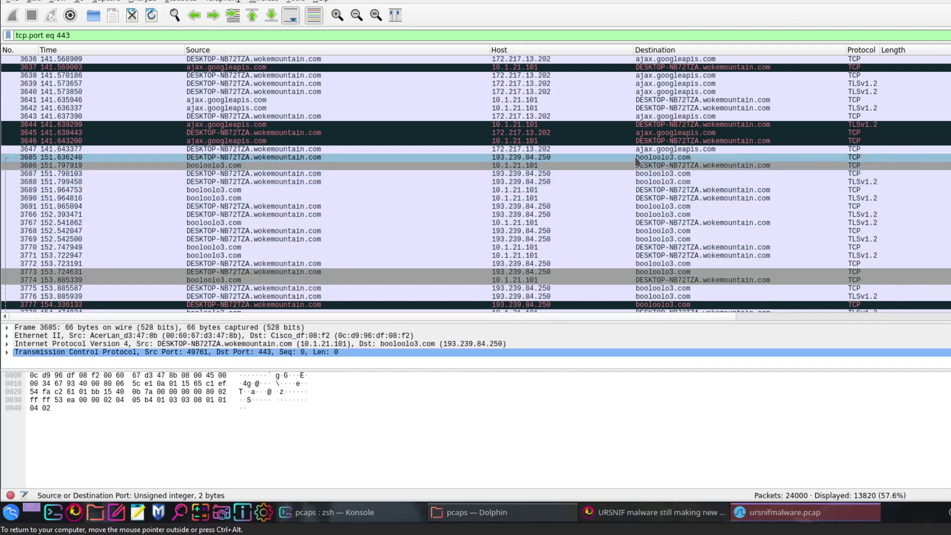
right_click(636, 160)
mouse_move(813, 314)
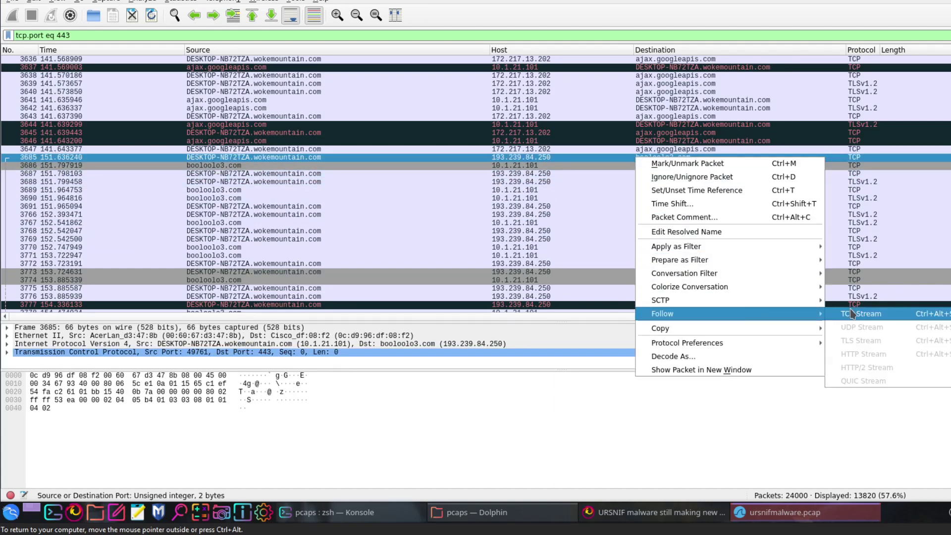
left_click(851, 313)
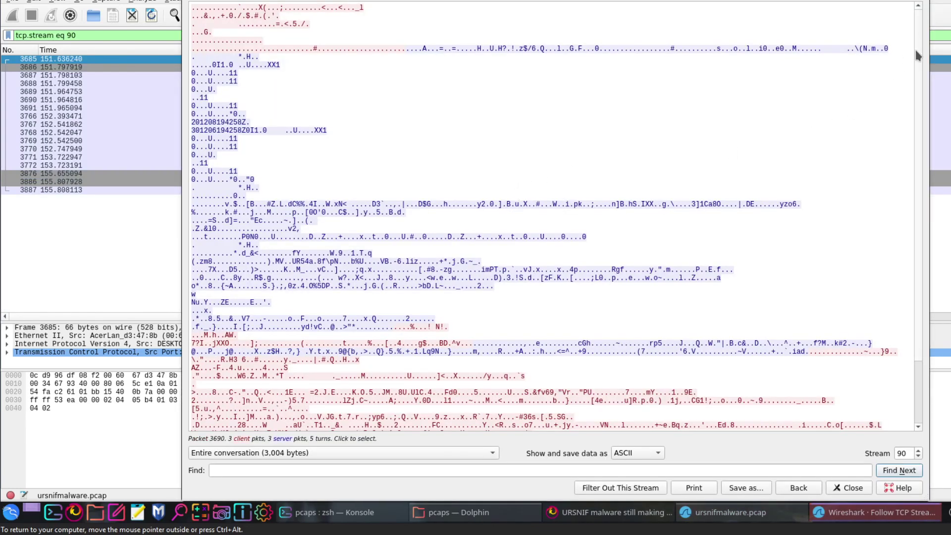
scroll(915, 69, "down", 3)
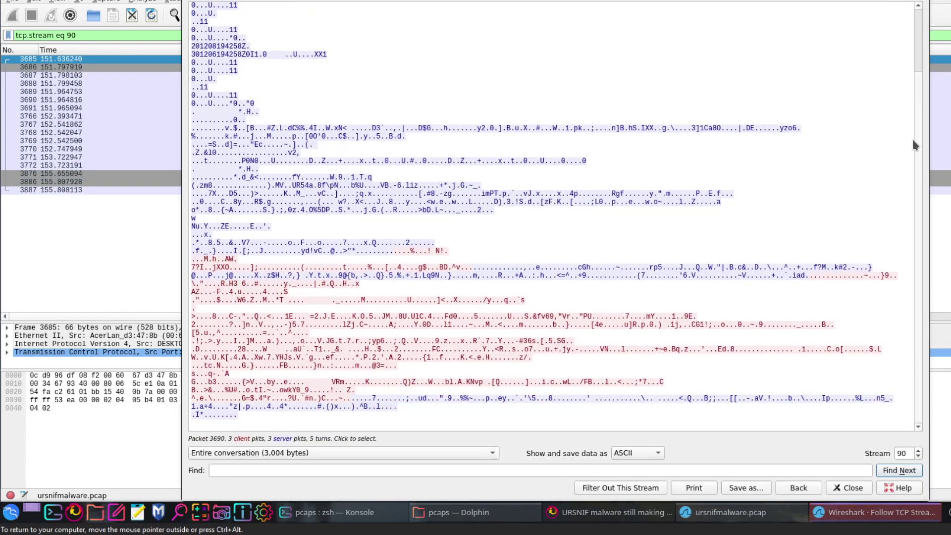
left_click(850, 487)
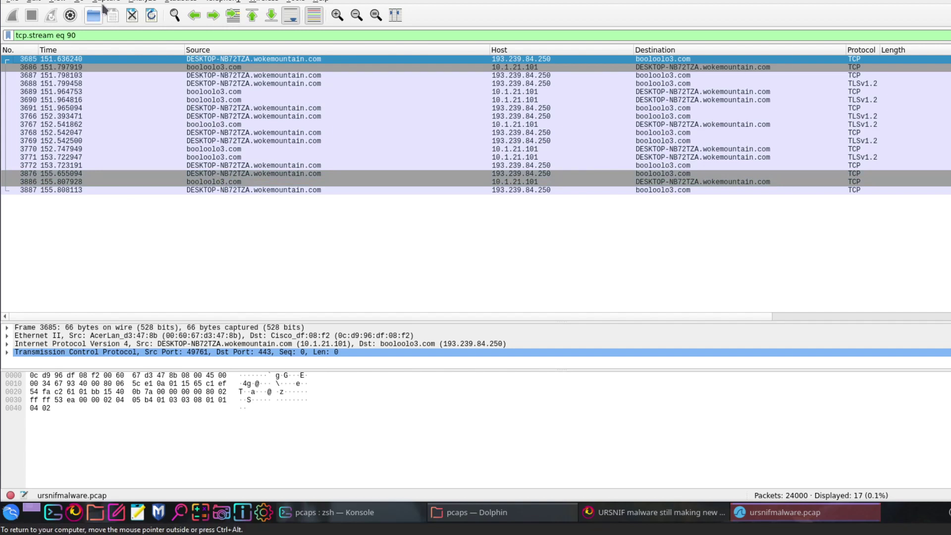
Step: Replace the display filter with "dns" and apply it
triple_click(106, 34)
type("dns")
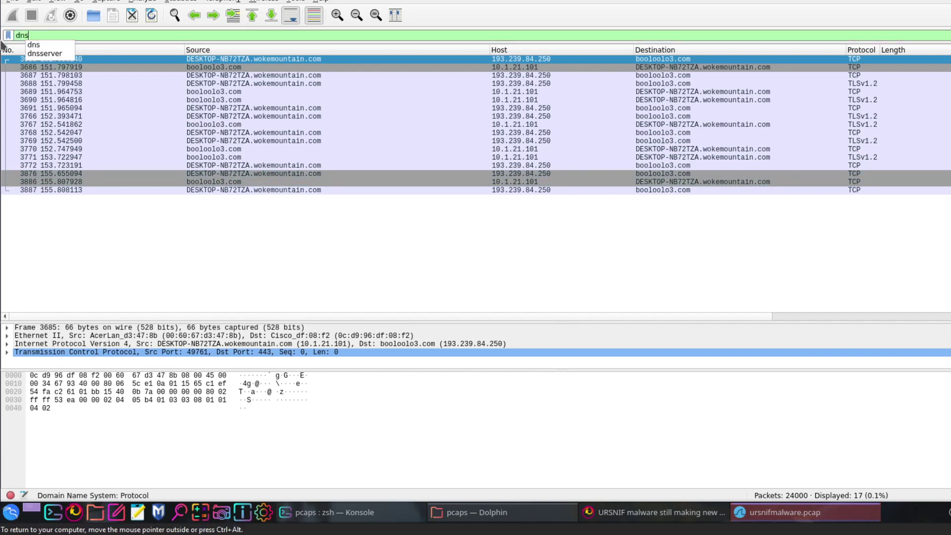
key("Return")
Step: Examine the sources, hosts and destinations of the DNS packets from the start of the capture to about 29391 seconds
scroll(563, 157, "up", 5)
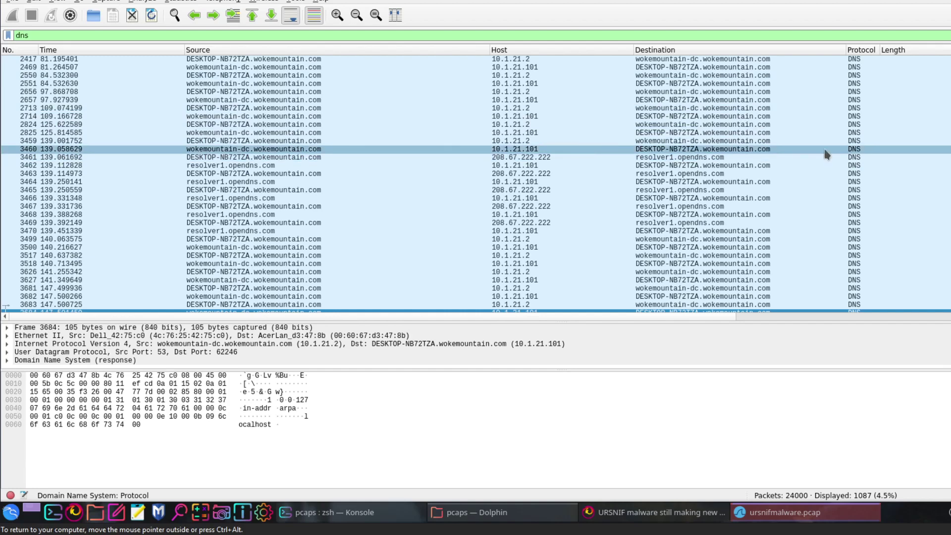
scroll(475, 183, "up", 20)
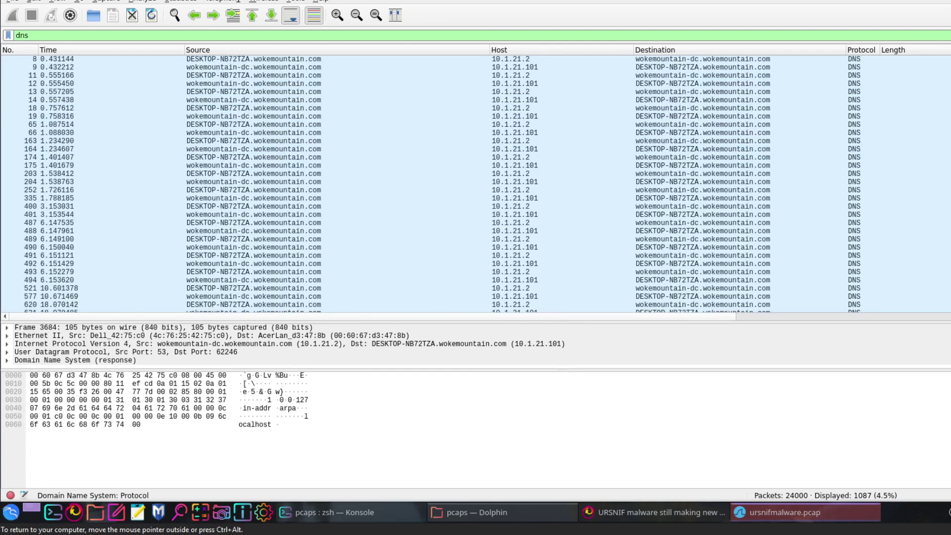
scroll(6, 187, "down", 20)
scroll(6, 188, "up", 7)
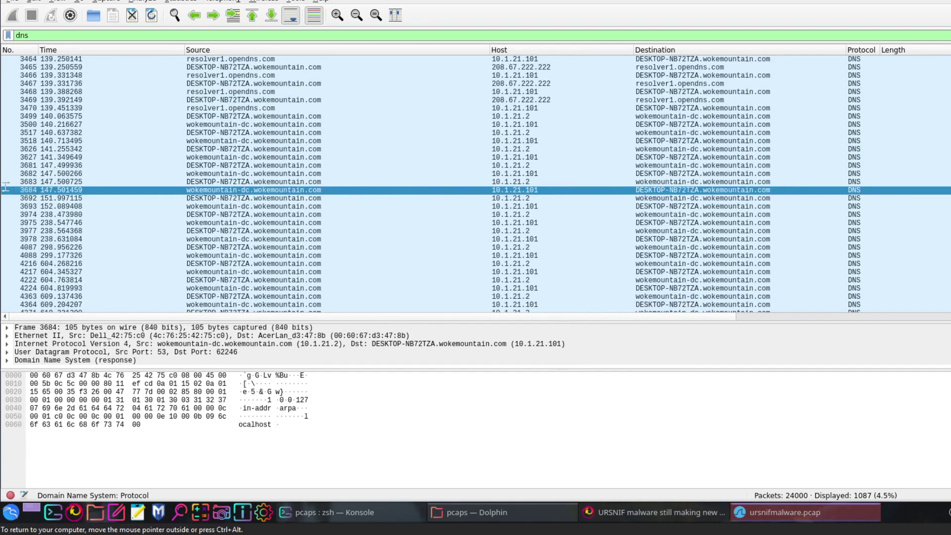
scroll(6, 187, "down", 15)
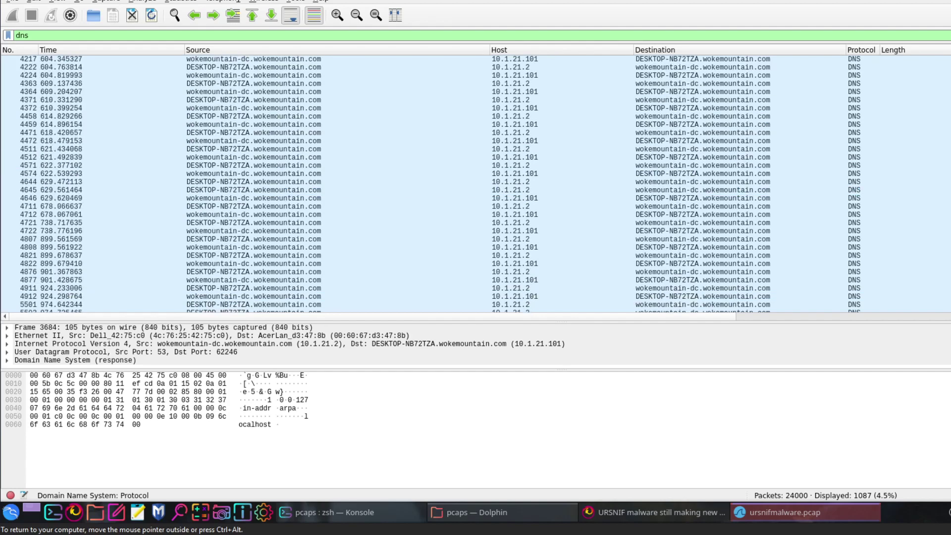
scroll(6, 187, "down", 15)
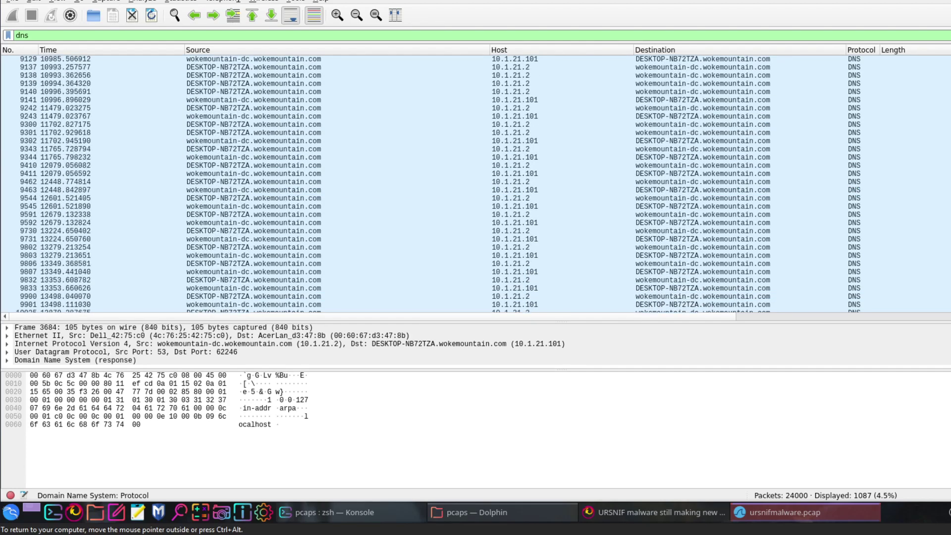
scroll(6, 187, "down", 17)
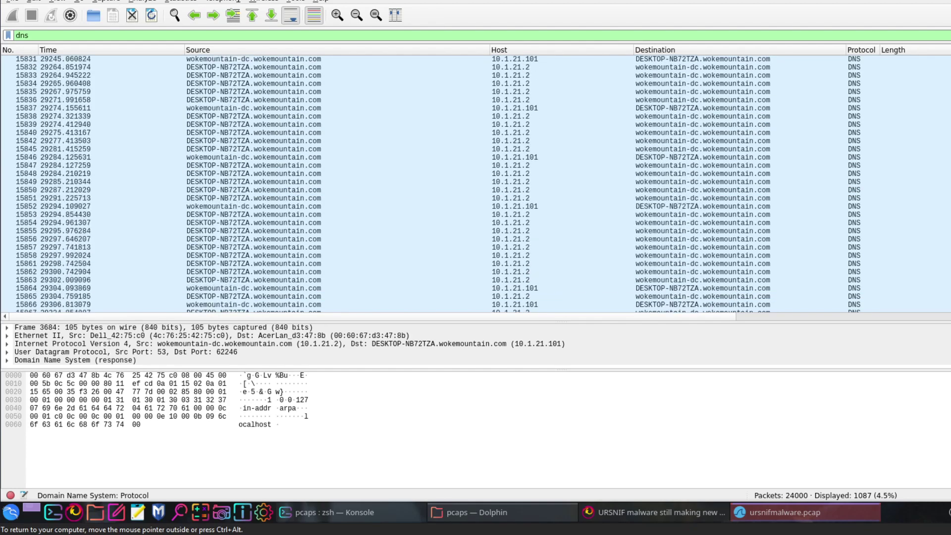
scroll(476, 183, "down", 7)
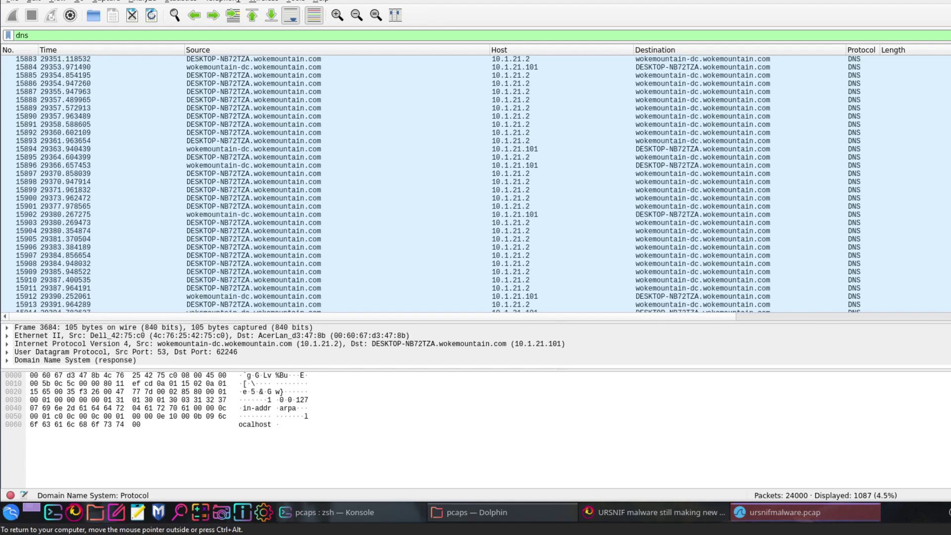
Step: Examine the remaining DNS packets to the end of the capture, and recheck those from its first 150 seconds
scroll(476, 183, "down", 20)
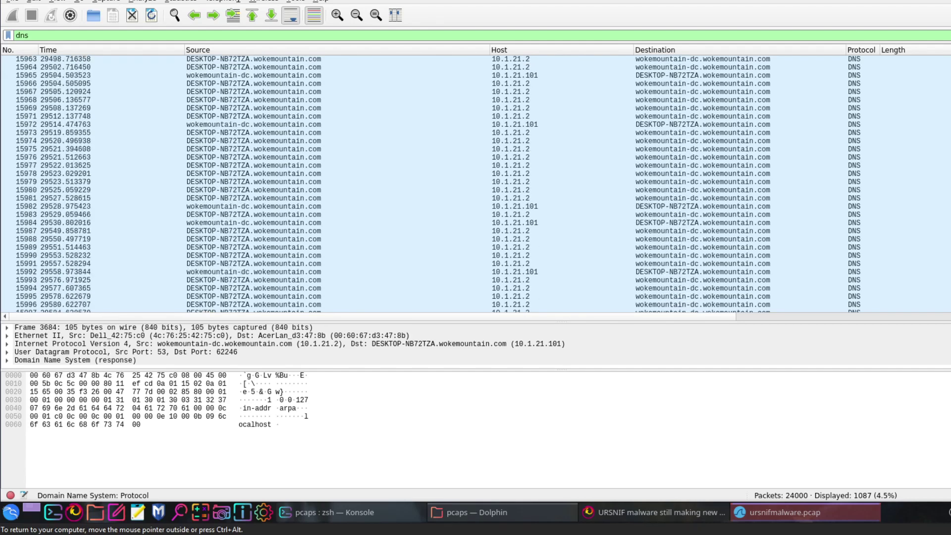
scroll(476, 184, "down", 20)
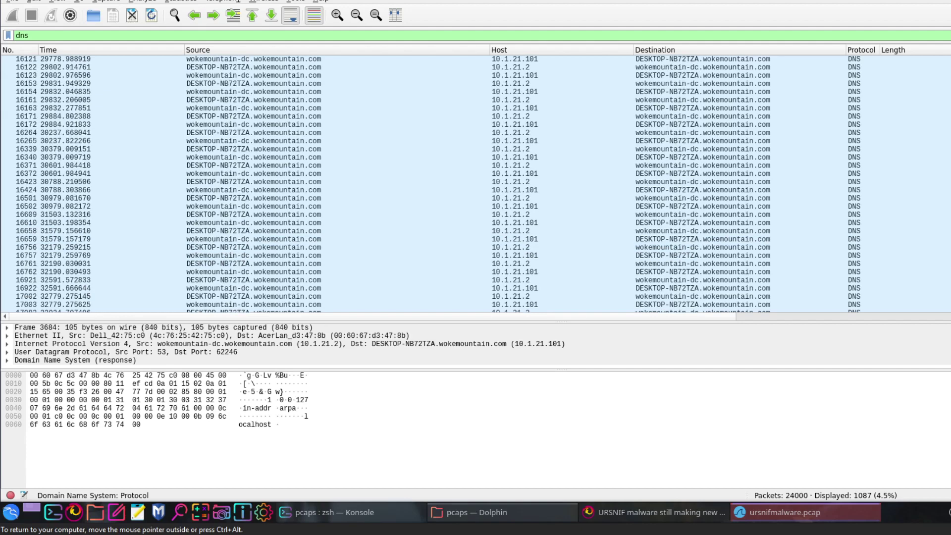
scroll(476, 183, "up", 20)
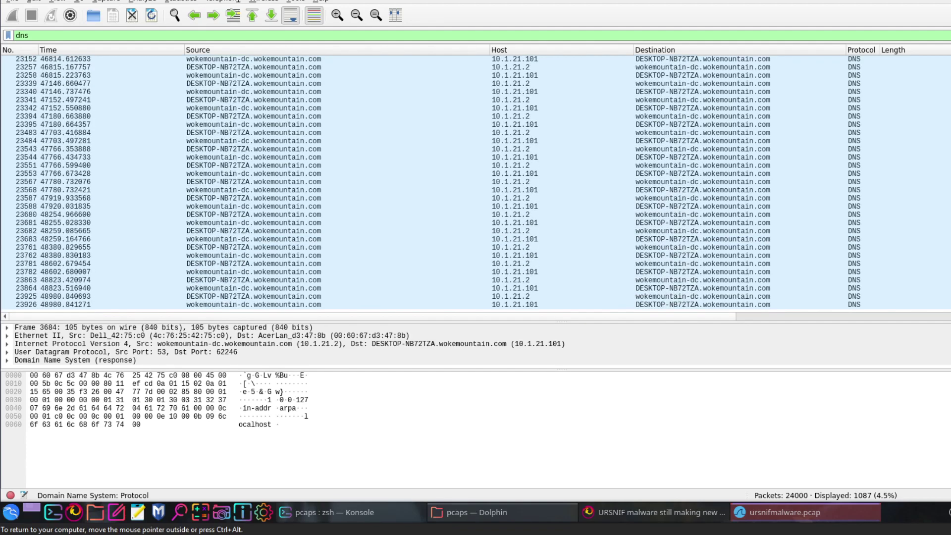
scroll(475, 183, "down", 10)
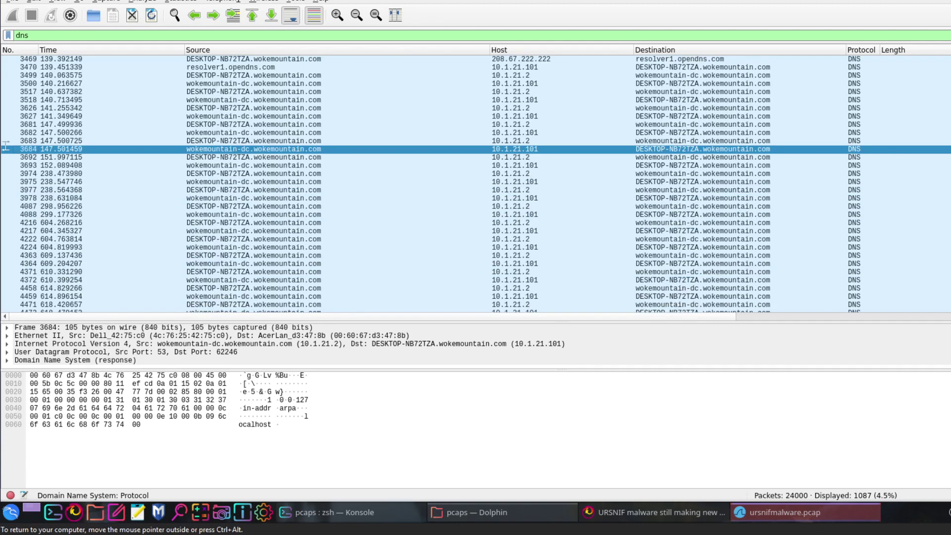
scroll(475, 183, "up", 9)
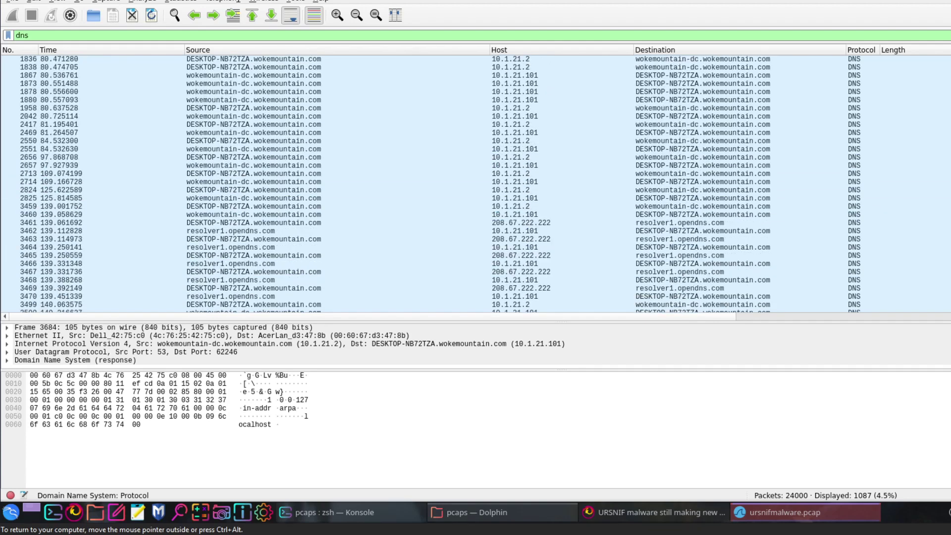
scroll(476, 183, "up", 10)
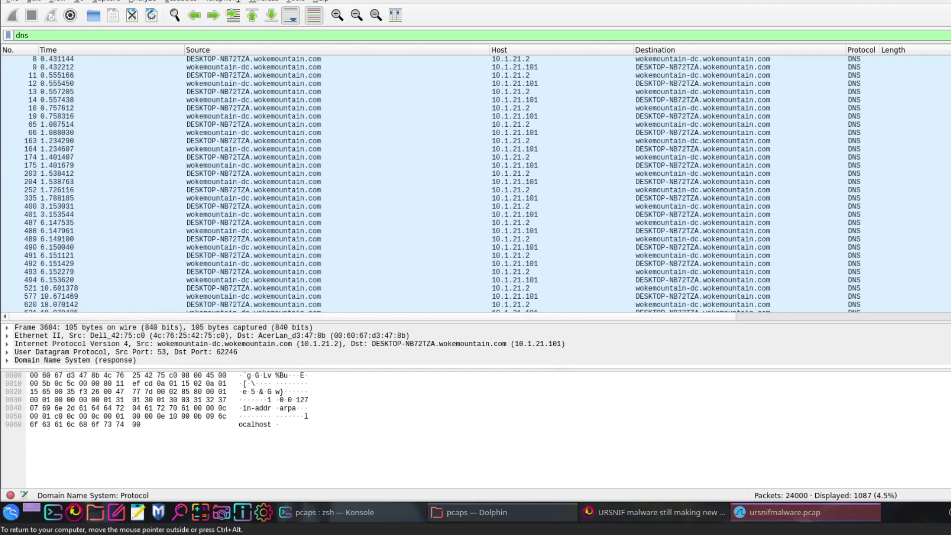
scroll(747, 163, "down", 12)
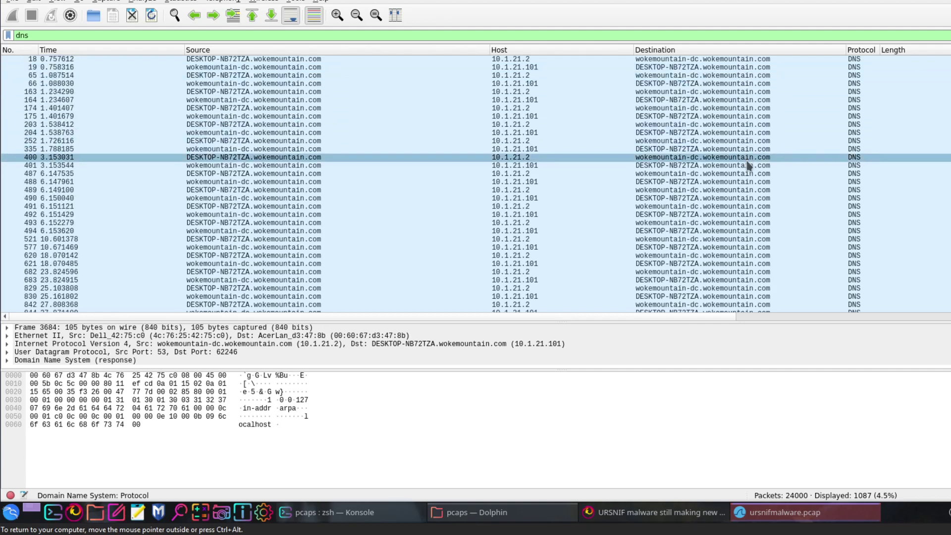
scroll(725, 192, "down", 5)
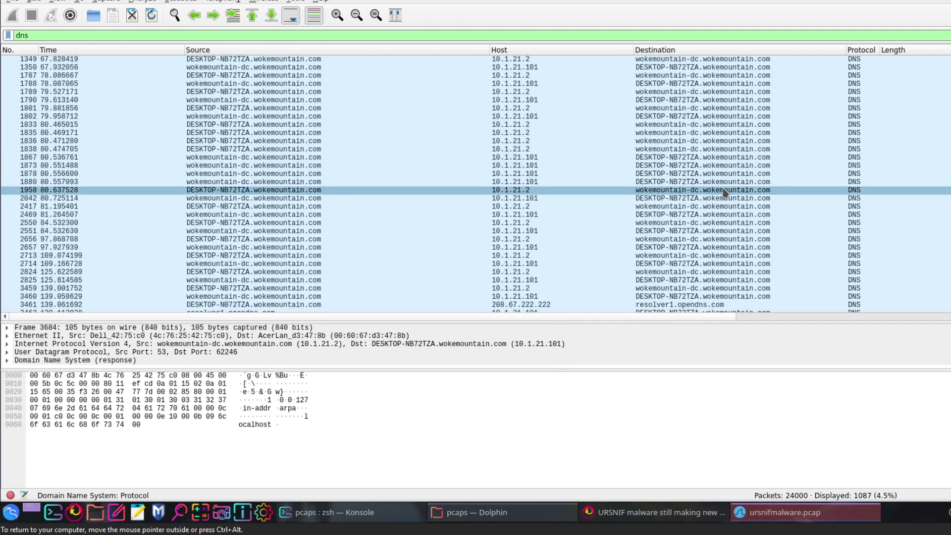
scroll(725, 192, "down", 1)
scroll(724, 193, "down", 1)
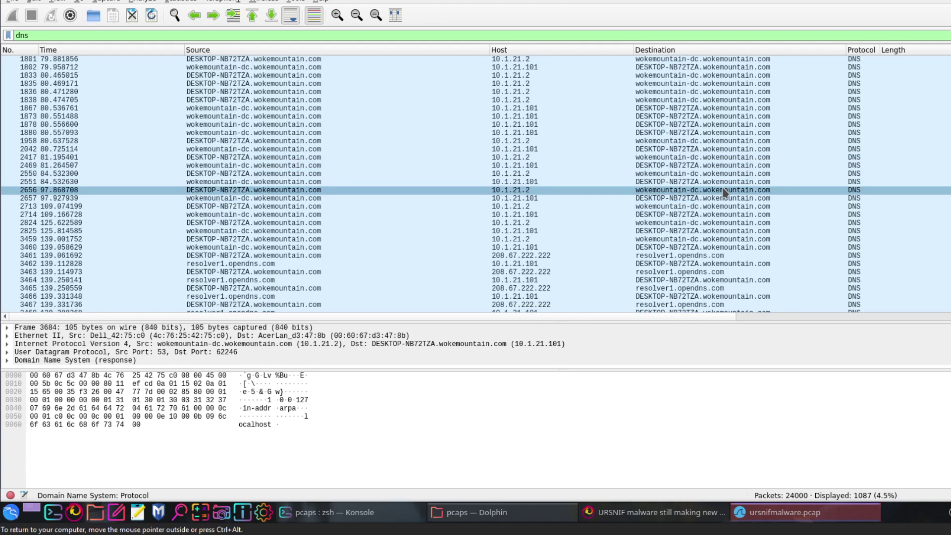
Step: Inspect packet 3461 sent to resolver1.opendns.com and compare it with the DNS packets before and after it
left_click(704, 256)
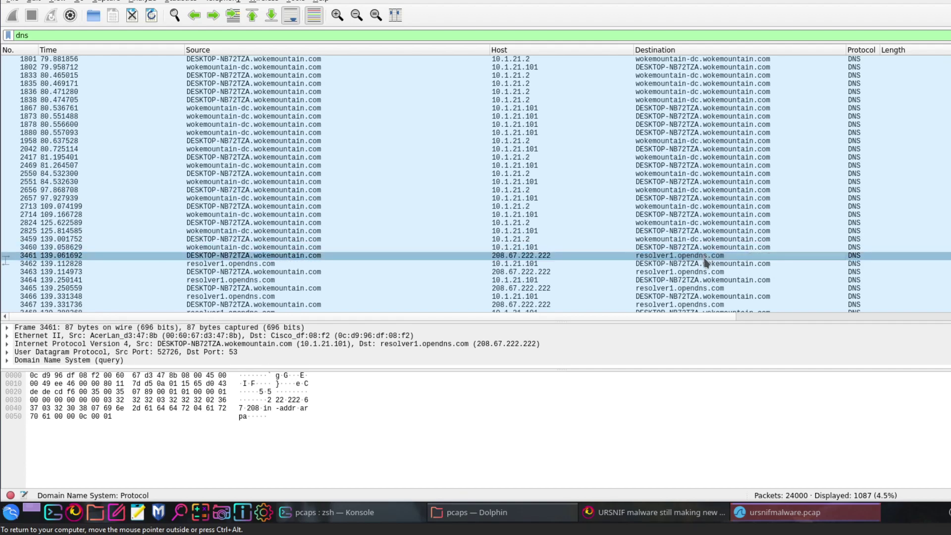
scroll(706, 263, "down", 2)
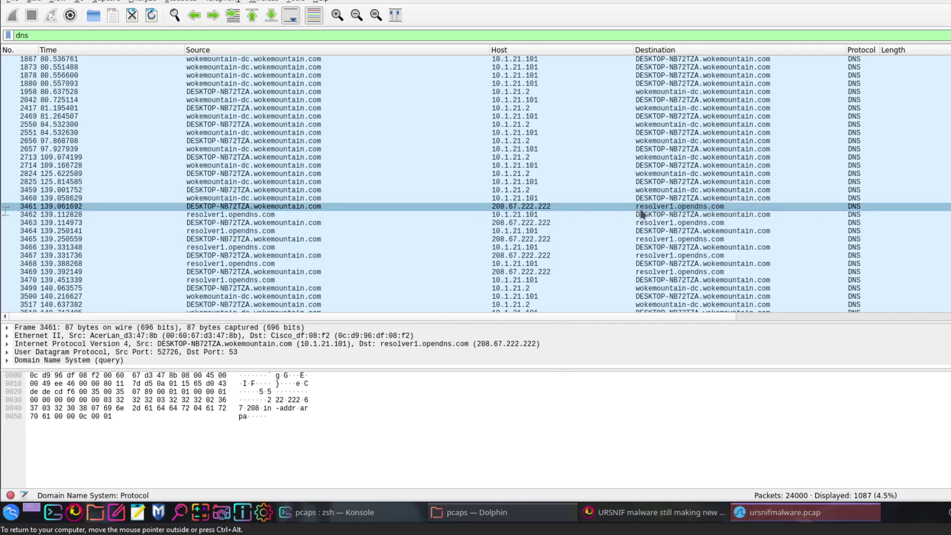
scroll(644, 218, "up", 6)
scroll(645, 220, "up", 9)
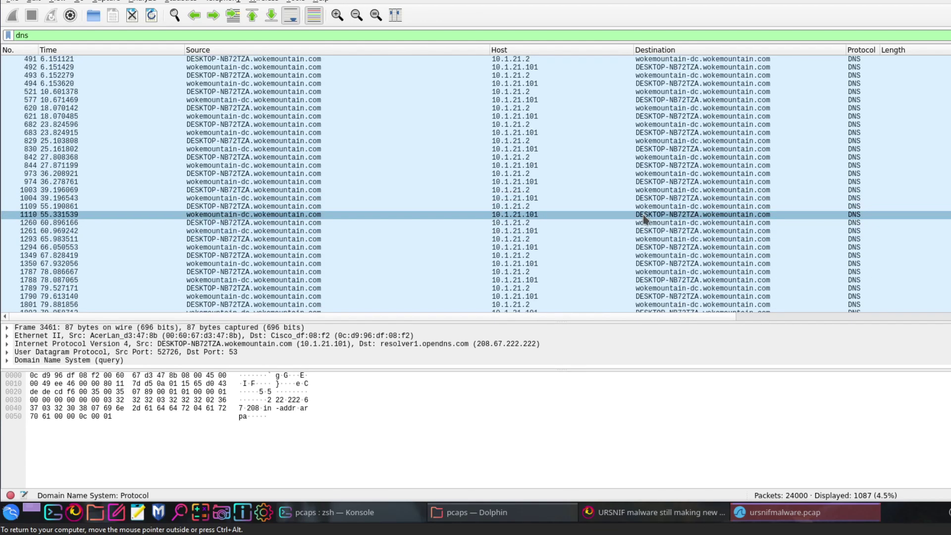
scroll(667, 175, "down", 11)
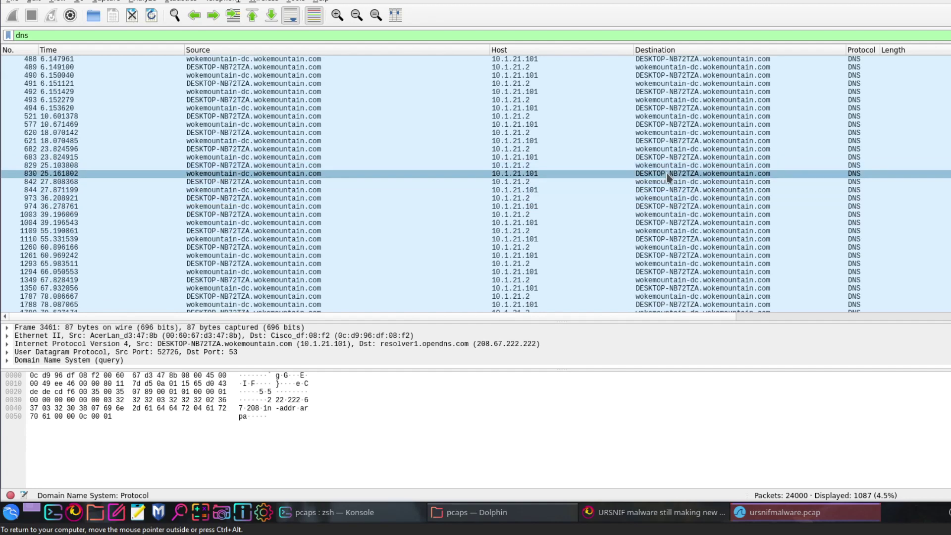
scroll(664, 203, "down", 5)
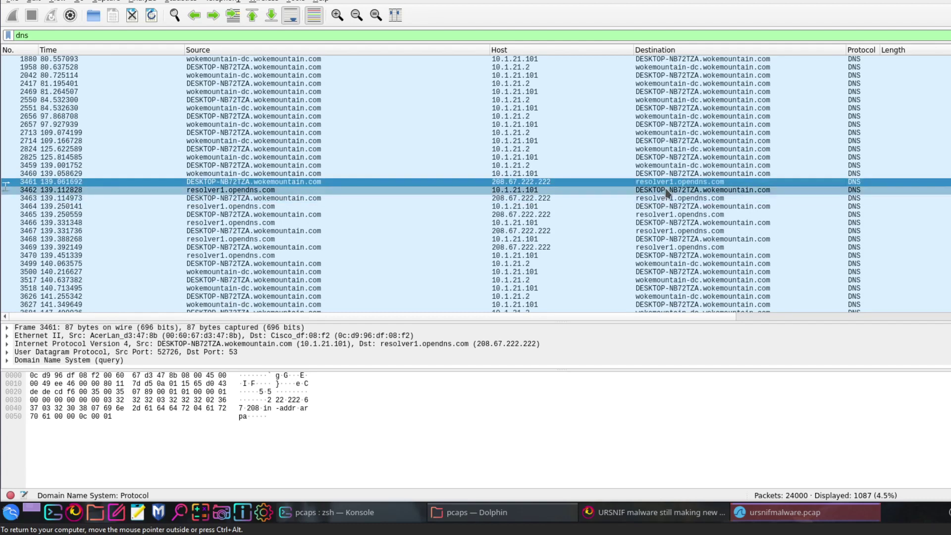
Step: Follow the UDP stream of packet 3461 to resolver1.opendns.com, read the conversation and close it
right_click(581, 182)
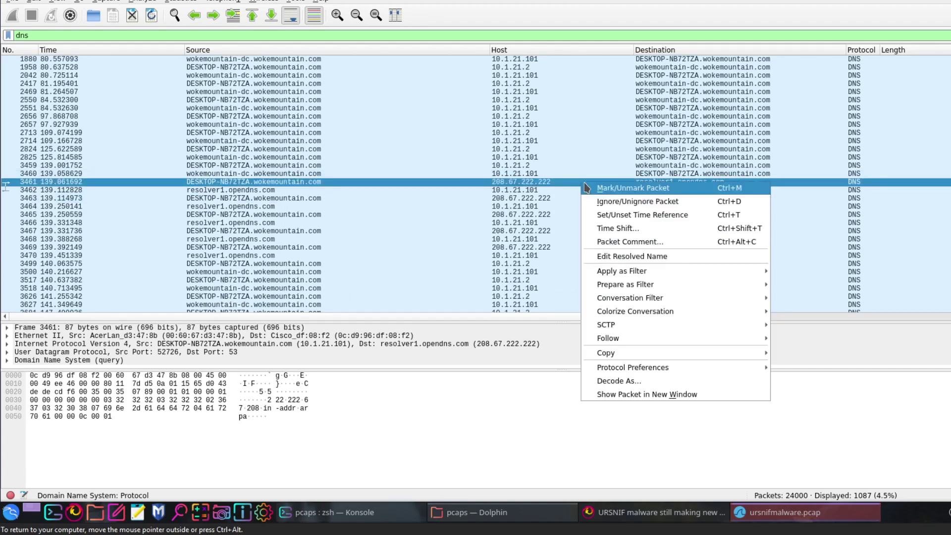
mouse_move(657, 343)
left_click(805, 352)
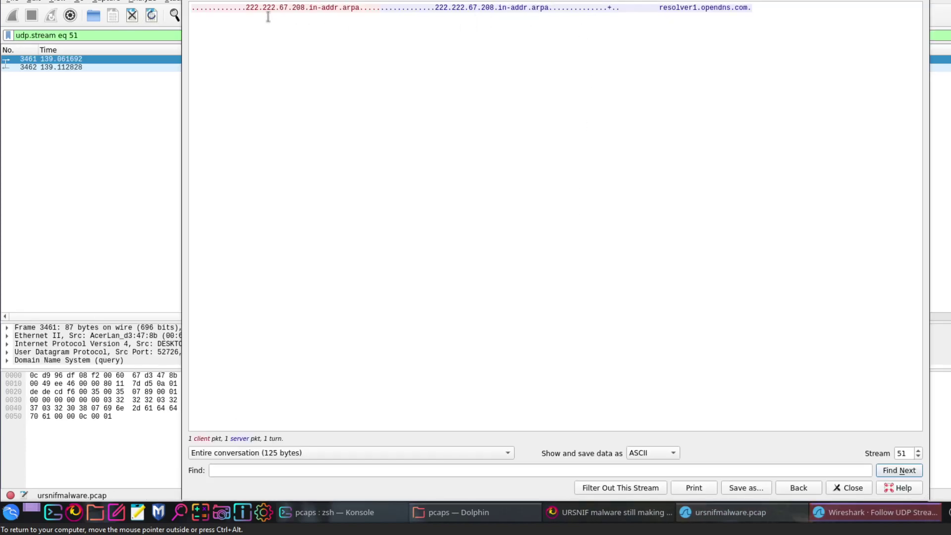
left_click(837, 488)
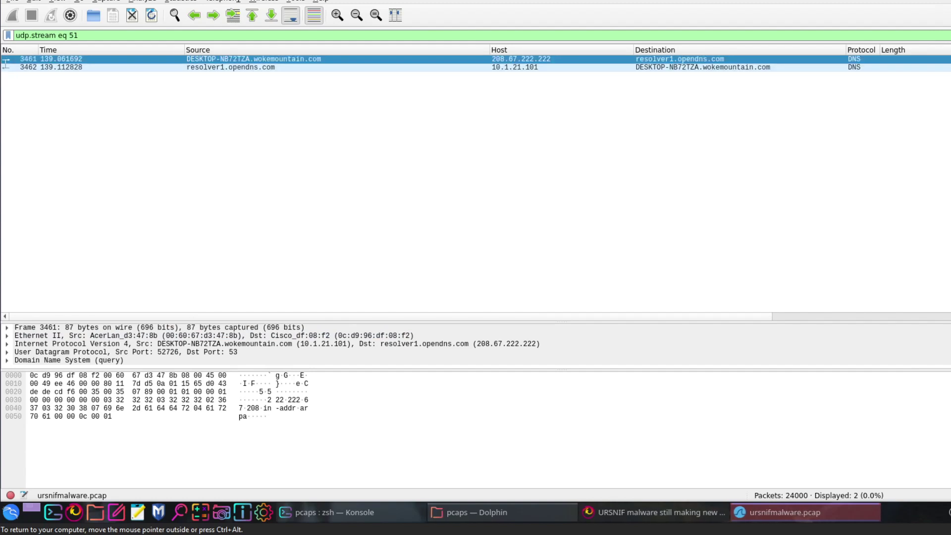
Step: Clear the stream filter and try the display filter "udp.port eq 51"
left_click(950, 35)
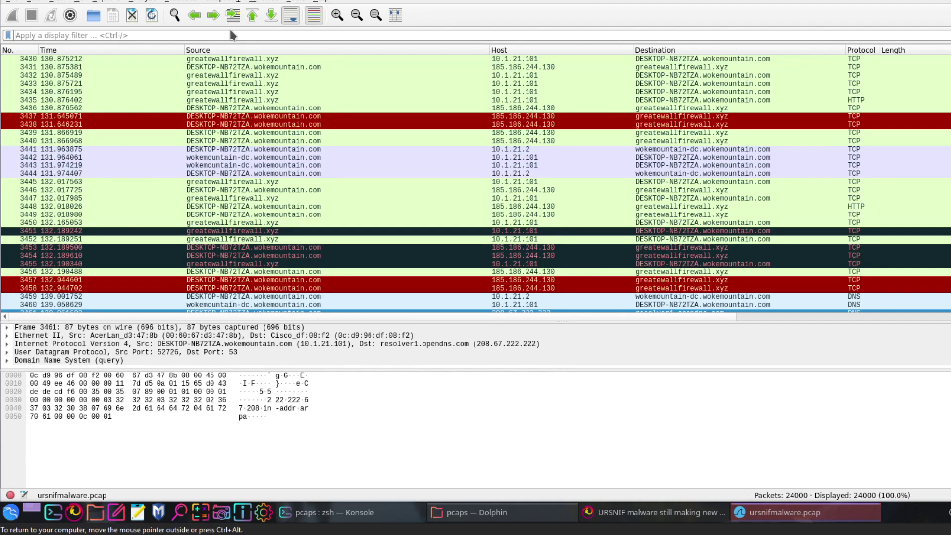
type("ud")
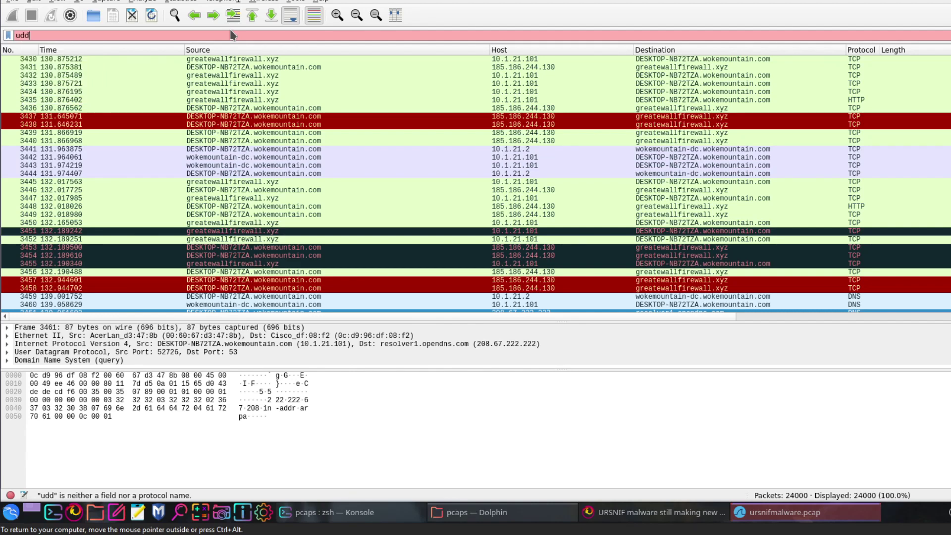
type("p.port")
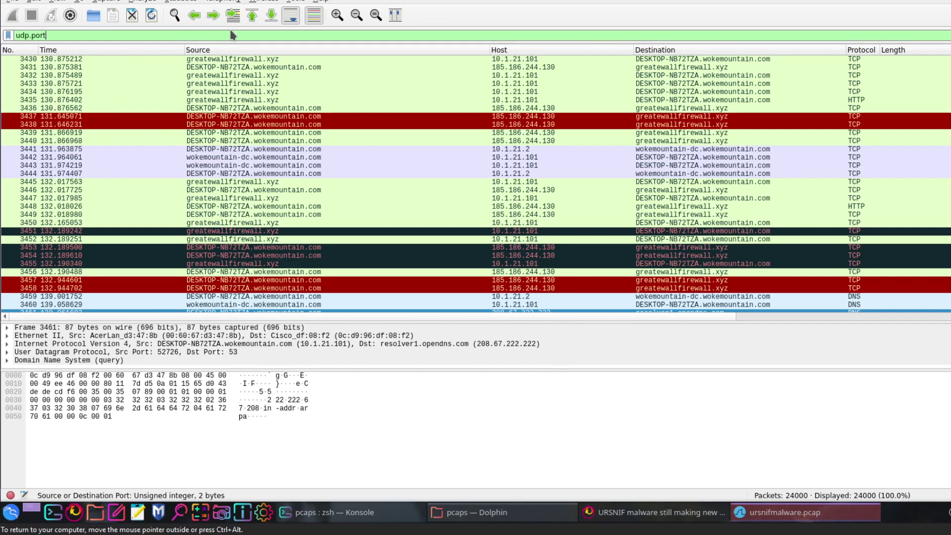
type(" eq 51")
key("Return")
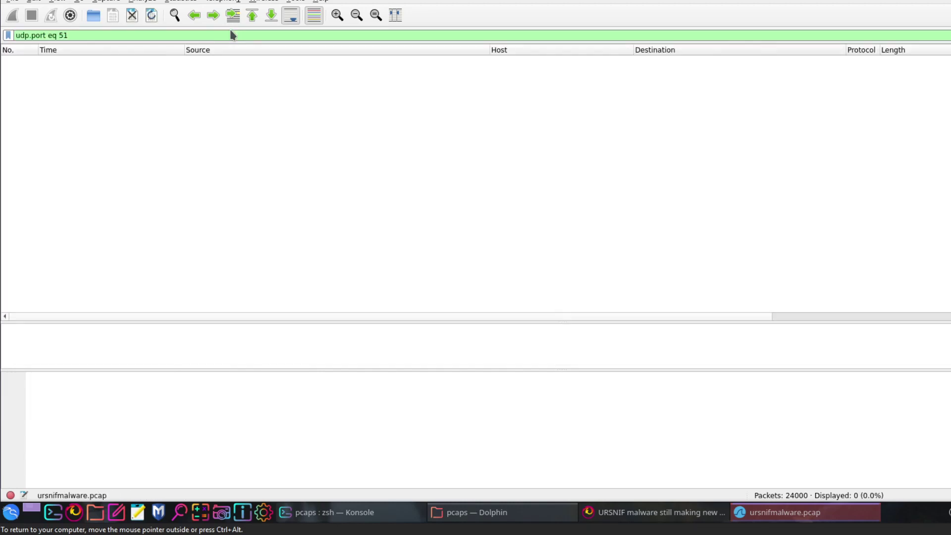
Step: Restore the "dns" display filter and look over the DNS packets of the first 78 seconds
key("ctrl+a")
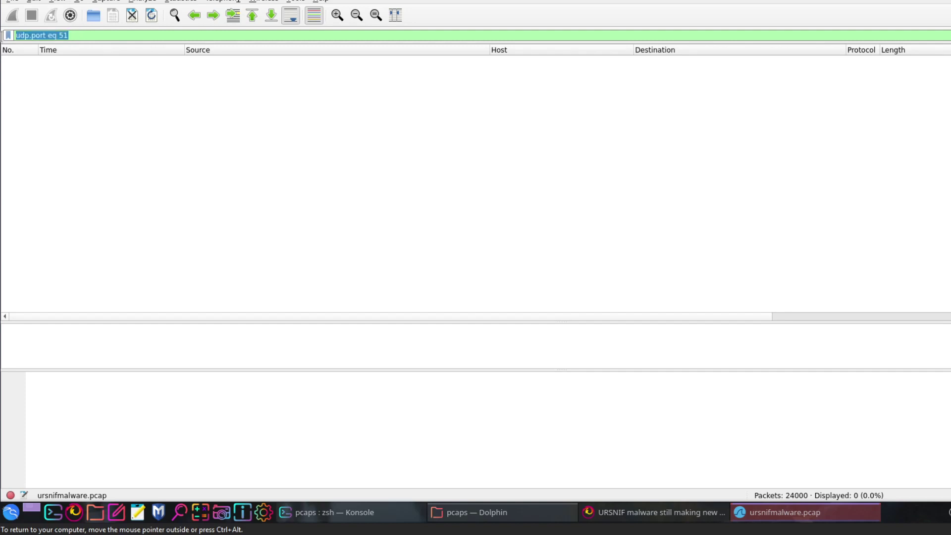
type("dns")
key("Return")
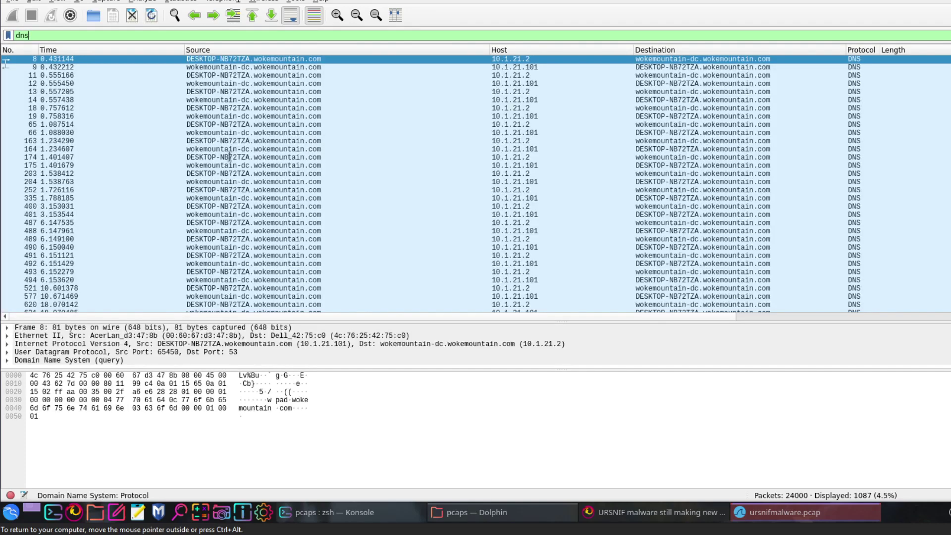
scroll(837, 230, "down", 7)
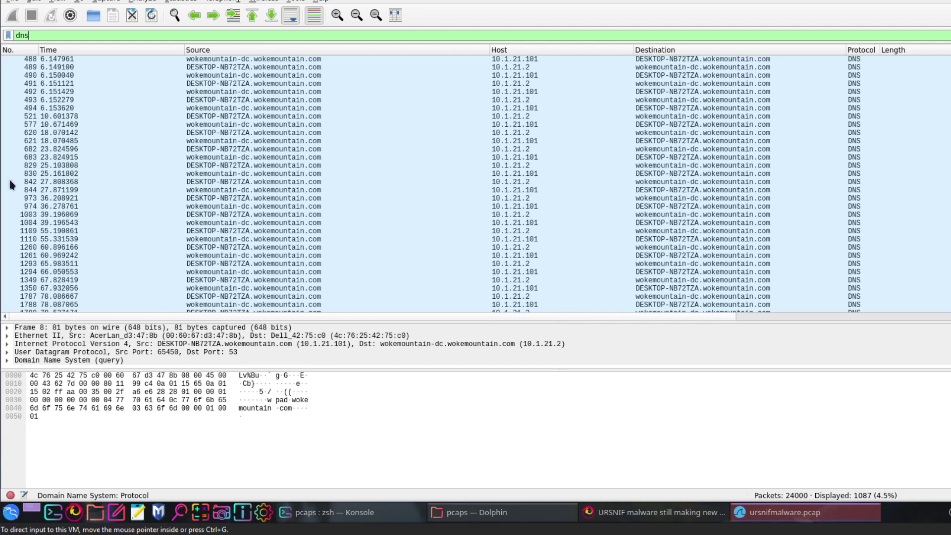
Step: Replace the display filter with "http" and apply it
left_click_drag(29, 36, 8, 35)
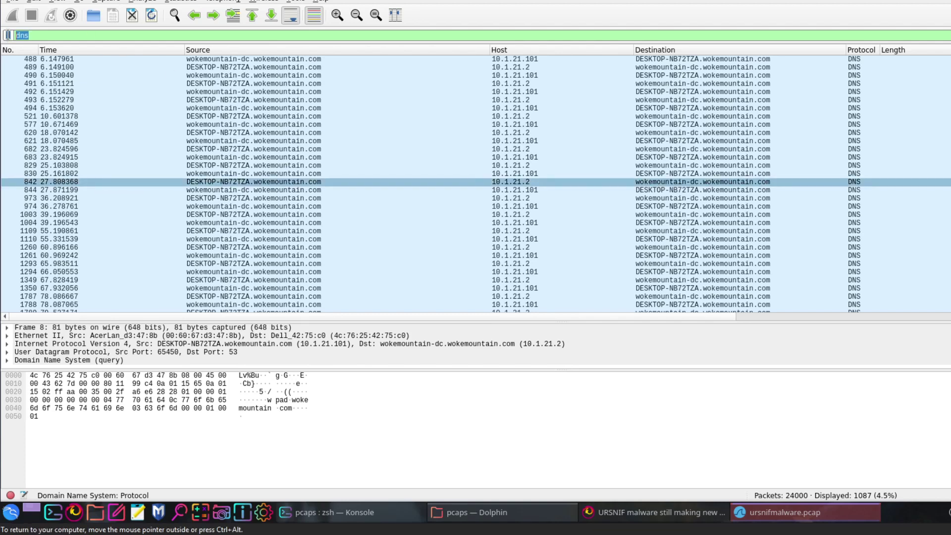
type("http")
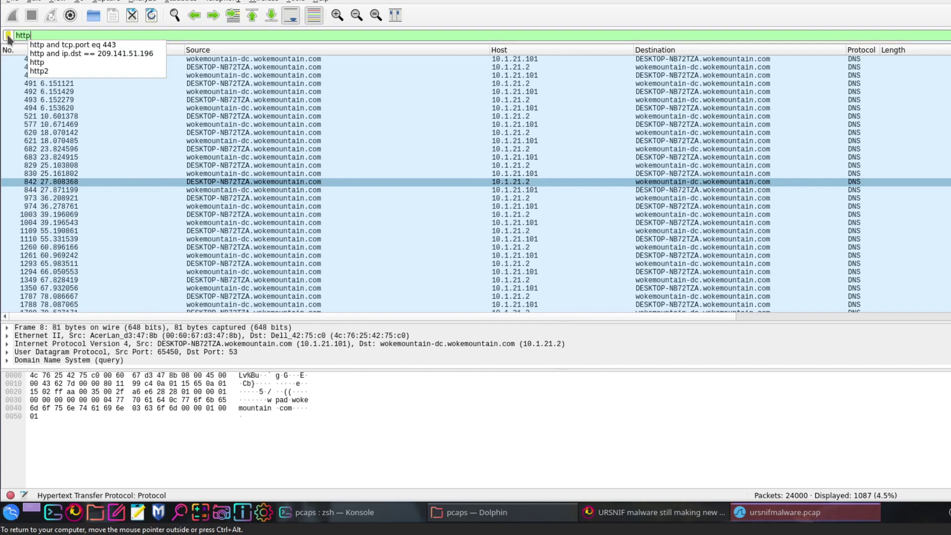
key("Return")
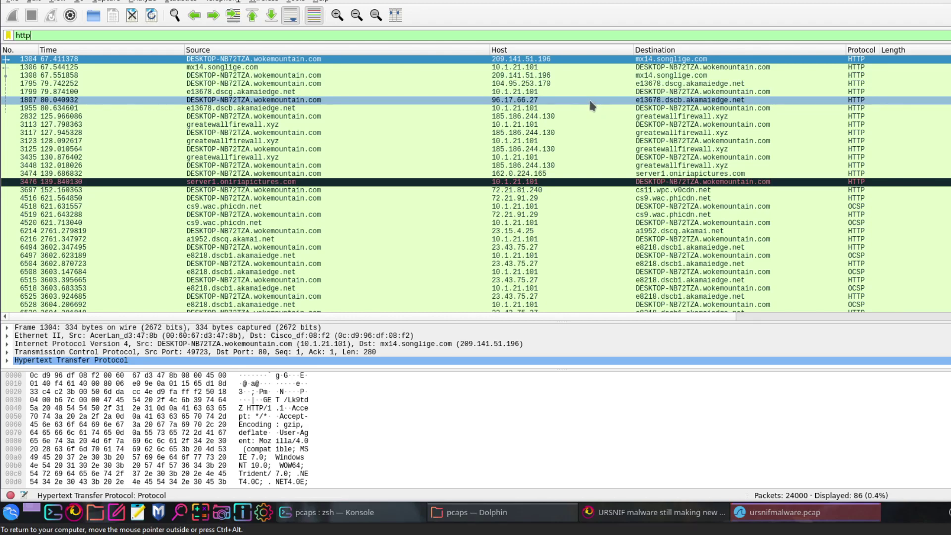
Step: Review the HTTP packets through the end of the capture and widen the Destination column to 363 to fit the full host names
scroll(588, 121, "down", 4)
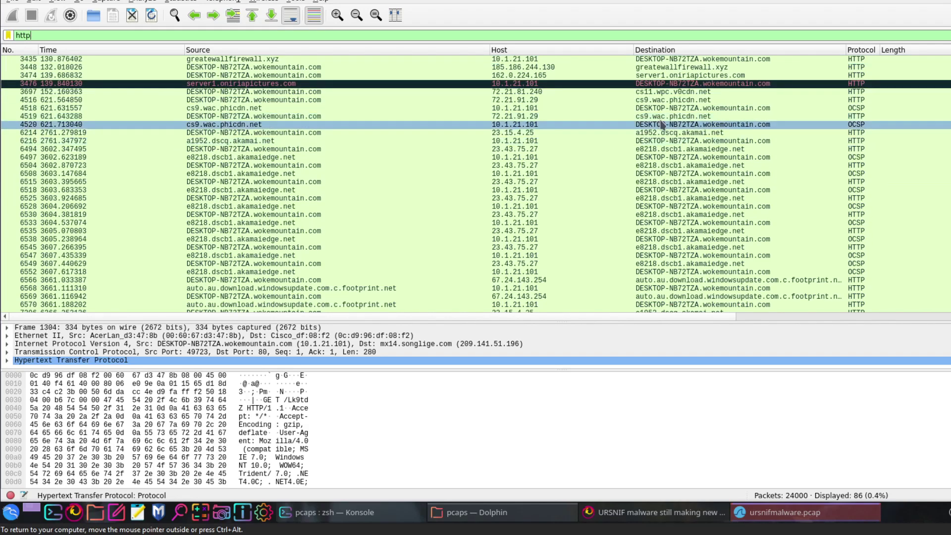
scroll(812, 151, "down", 13)
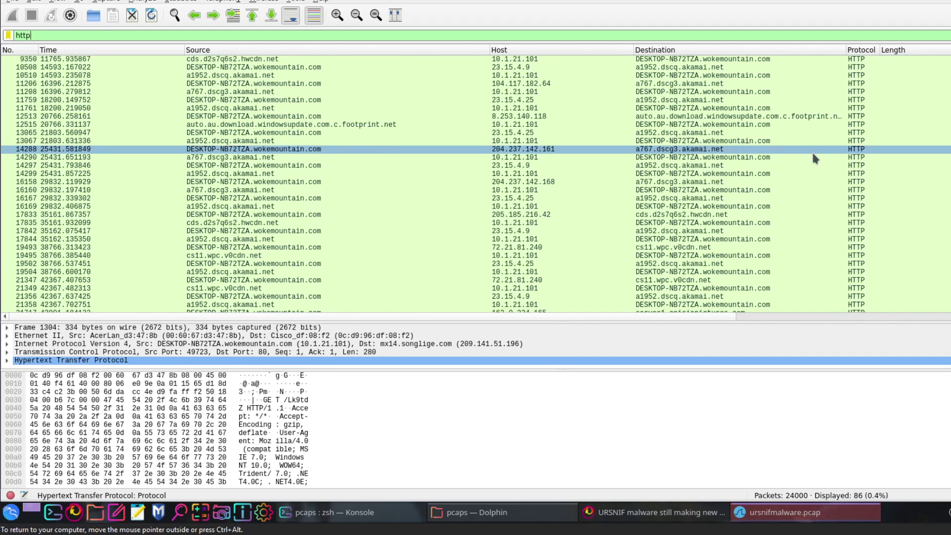
scroll(813, 150, "down", 3)
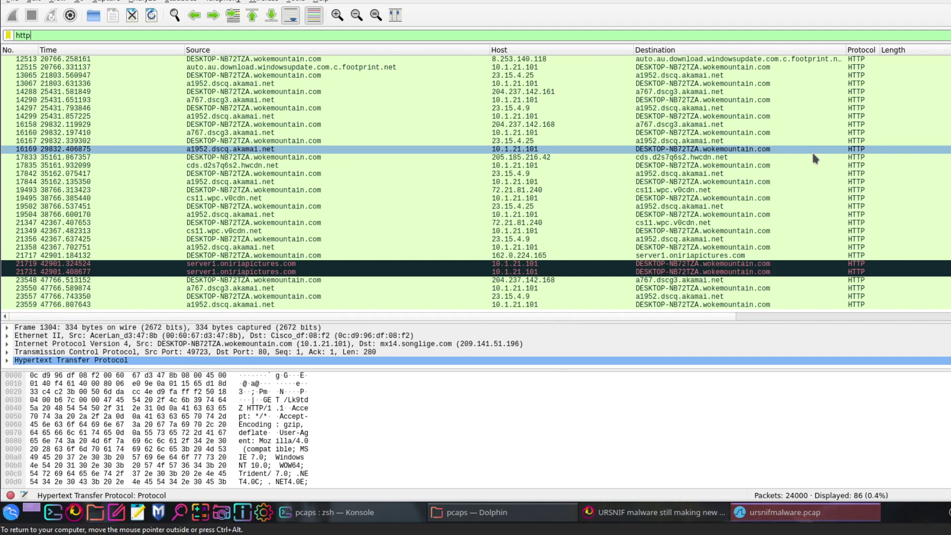
scroll(813, 154, "up", 9)
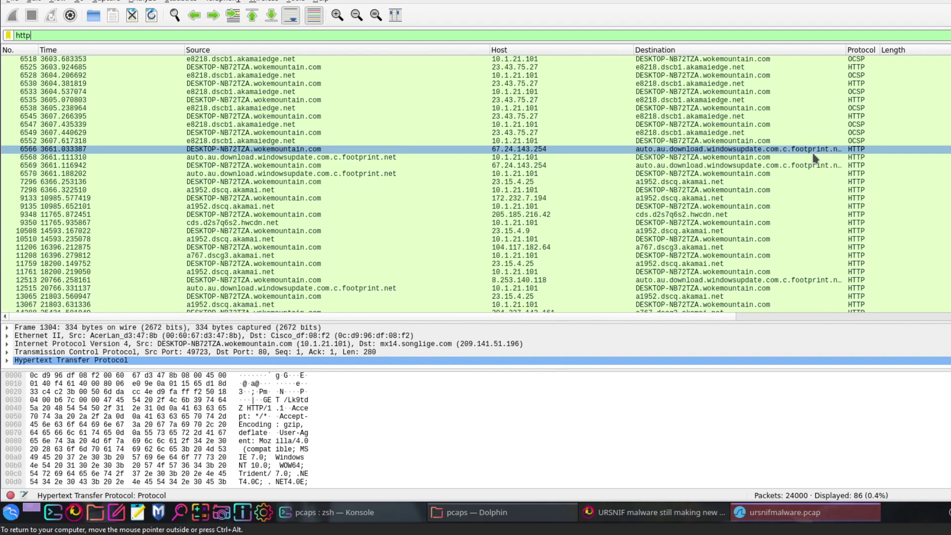
left_click_drag(846, 49, 902, 48)
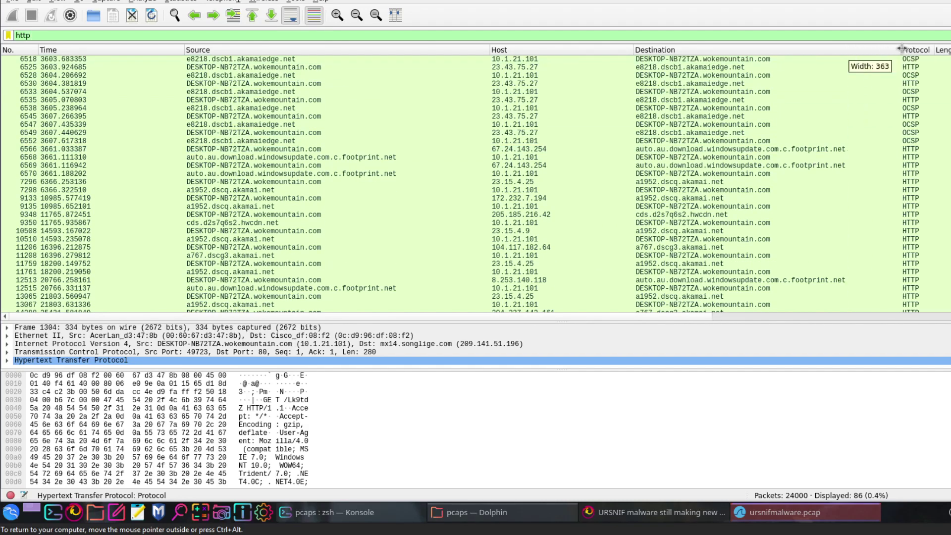
scroll(693, 117, "up", 5)
scroll(649, 109, "up", 5)
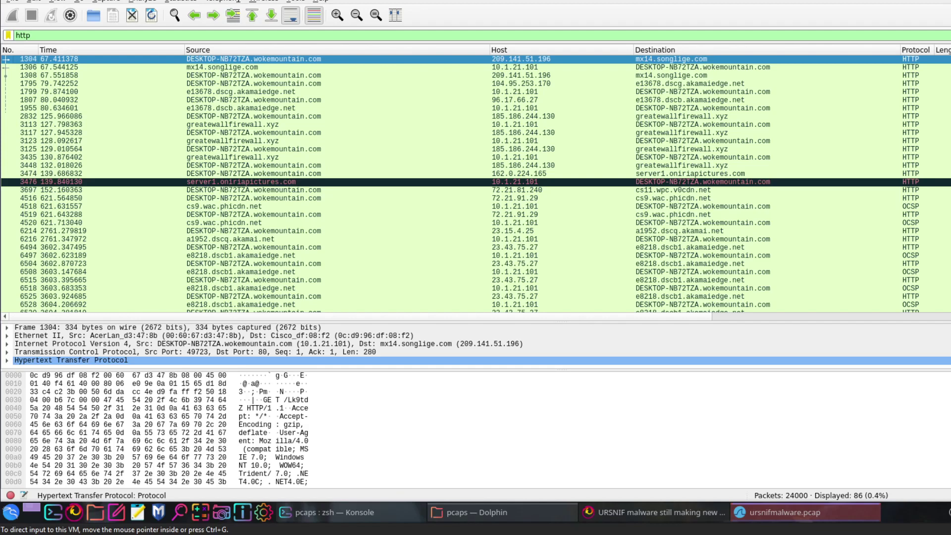
Step: Inspect HTTP packet 3474 to server1.oniriapictures.com and packets 3125 and 3113 exchanged with greatewallfirewall.xyz
left_click(447, 176)
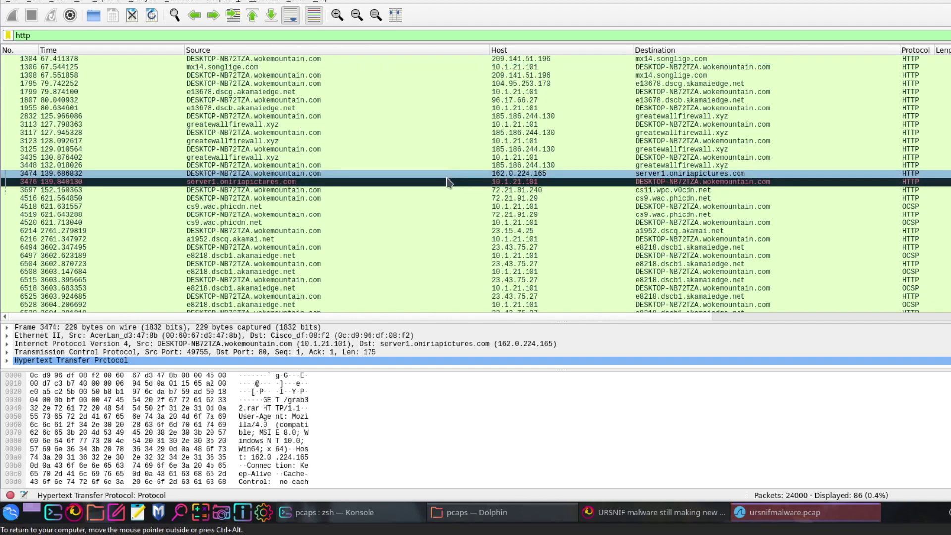
left_click(522, 149)
left_click(528, 175)
left_click(542, 125)
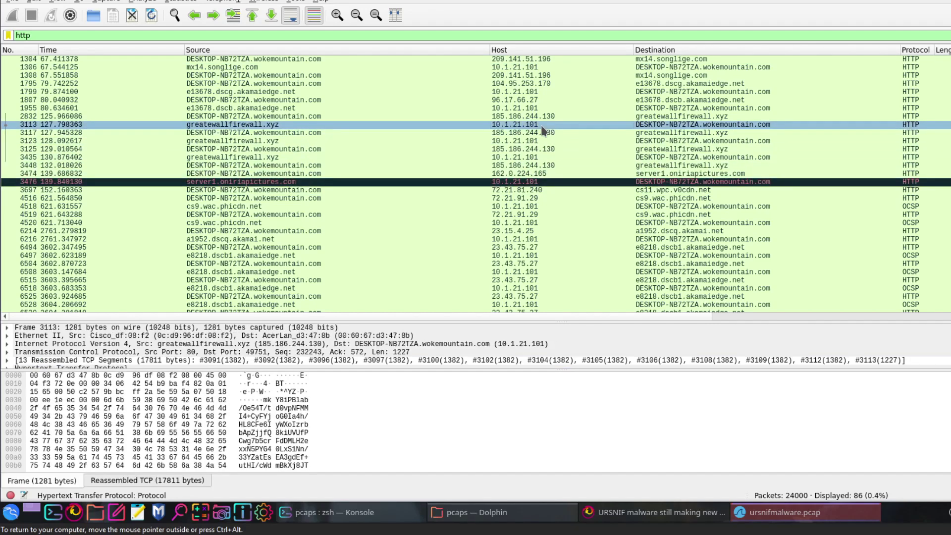
Step: Inspect HTTP packets 3474 to server1.oniriapictures.com, 3125 to greatewallfirewall.xyz and 1304 to mx14.songlige.com
left_click(702, 175)
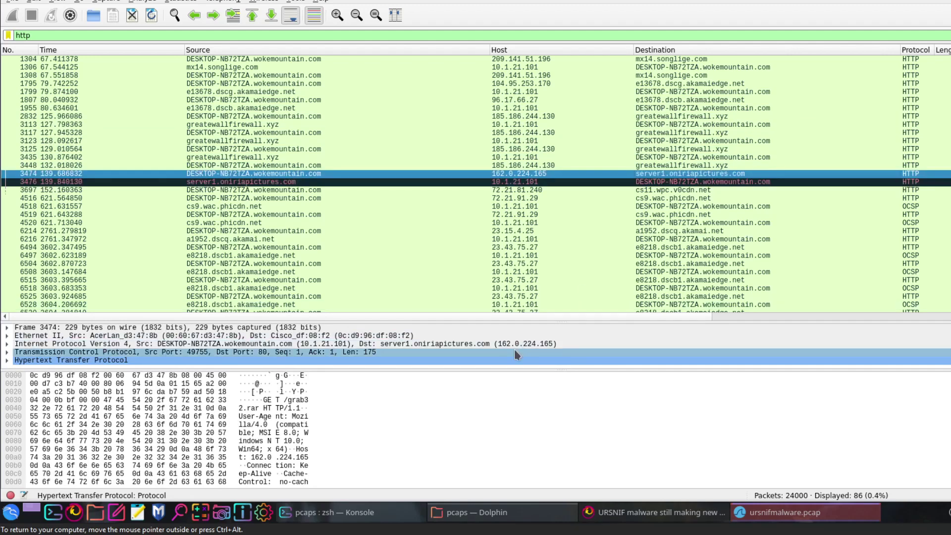
scroll(371, 418, "down", 1)
scroll(351, 430, "up", 1)
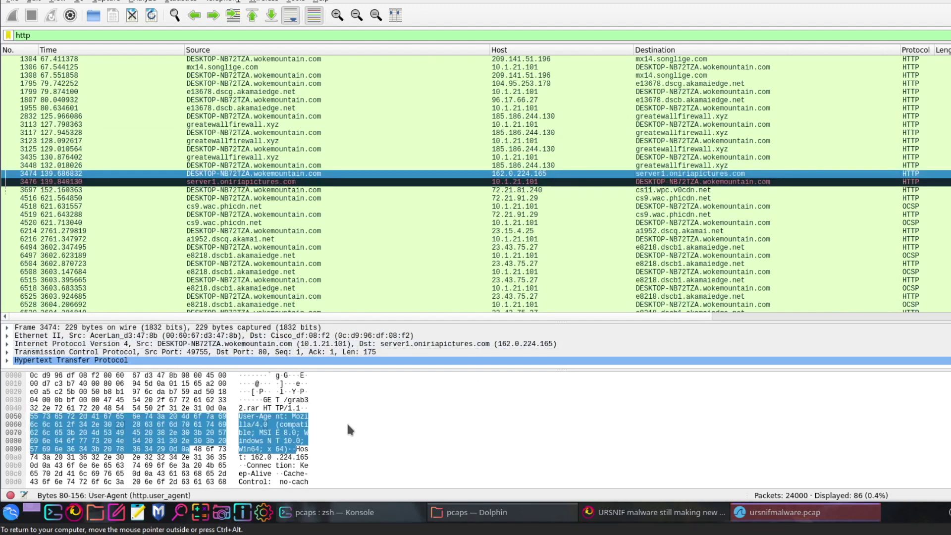
left_click(607, 146)
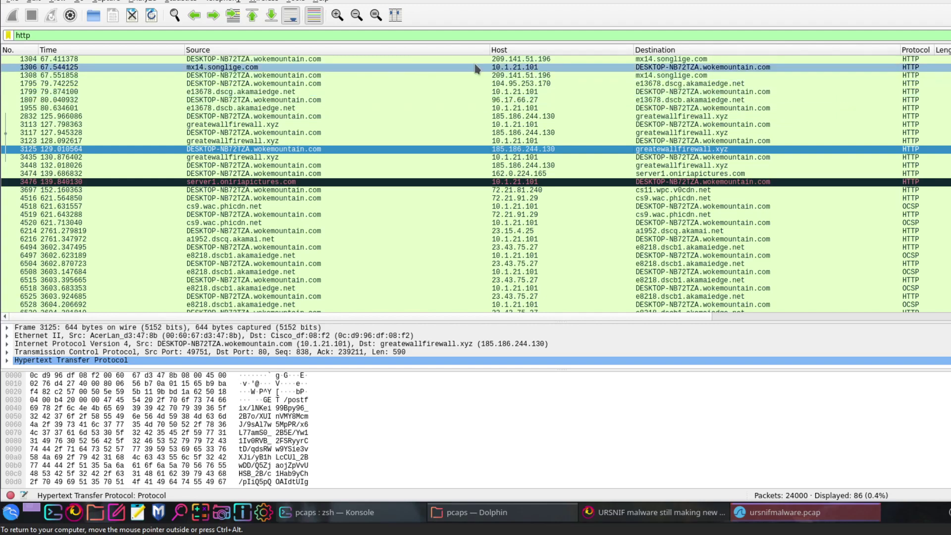
left_click(611, 60)
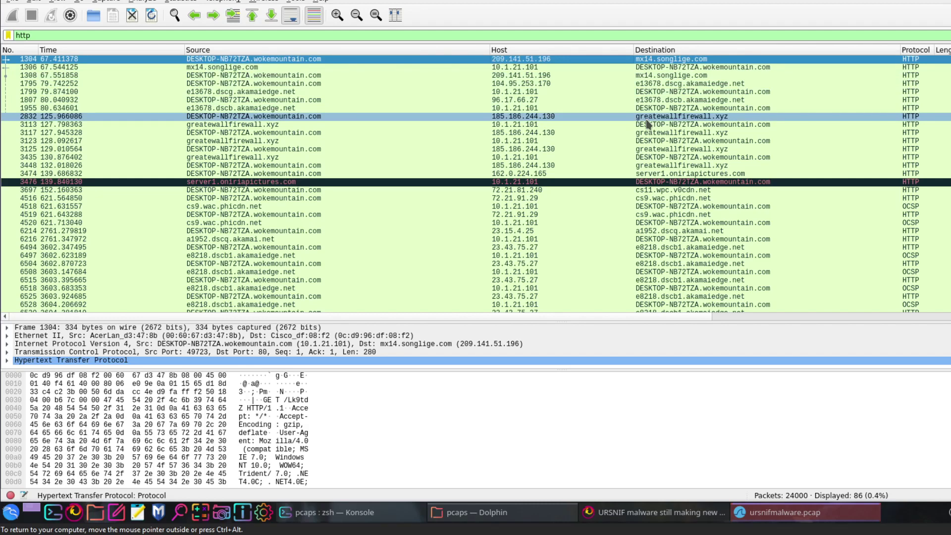
Step: Follow the TCP stream of HTTP packet 2832 to greatewallfirewall.xyz, close it and reapply the "http" display filter
right_click(647, 124)
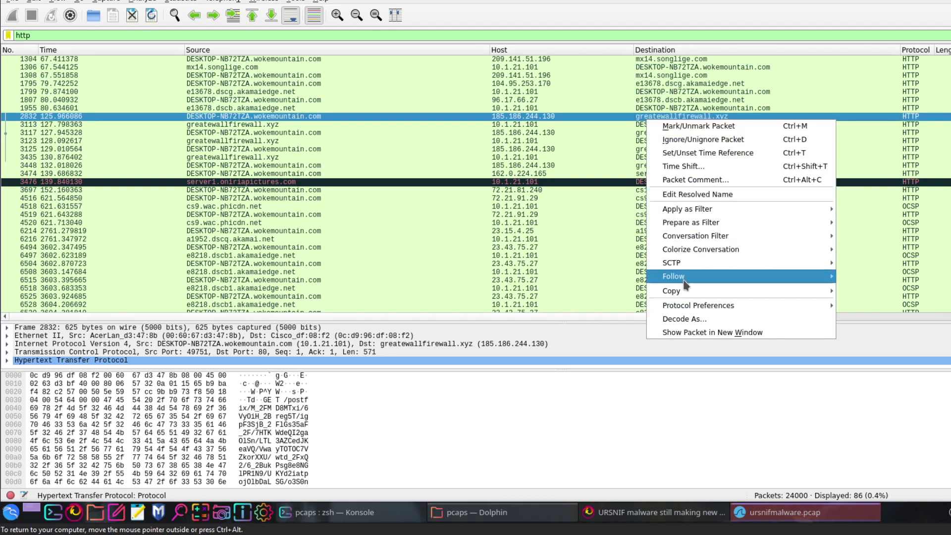
mouse_move(684, 277)
key("Return")
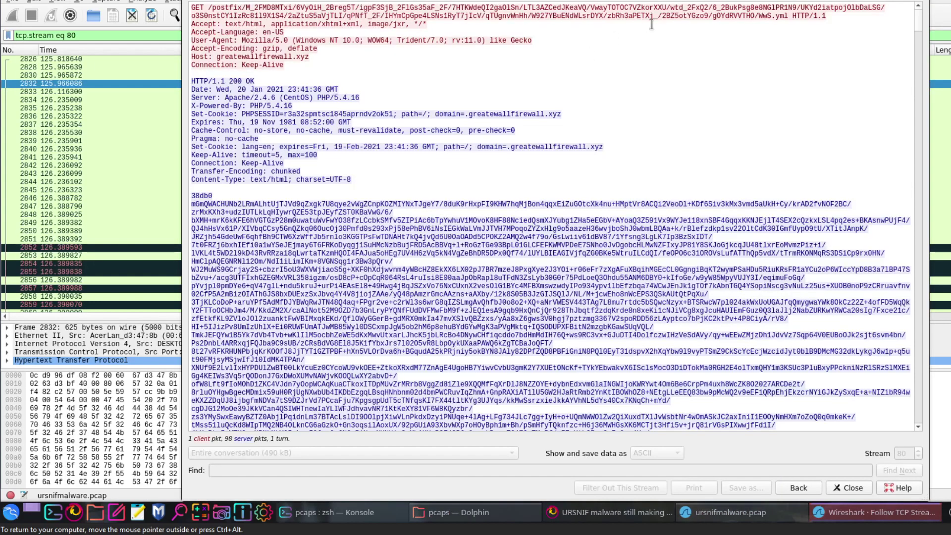
left_click(849, 489)
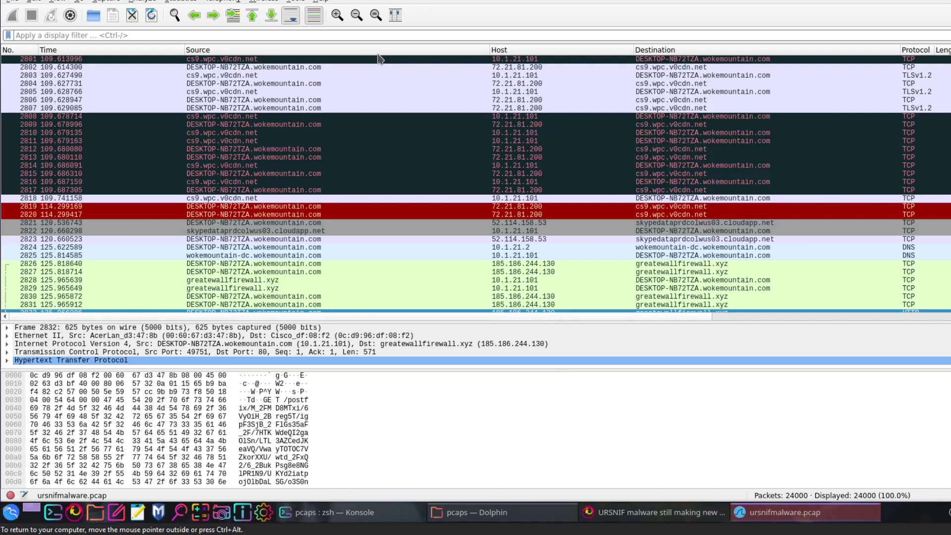
type("http")
key("Return")
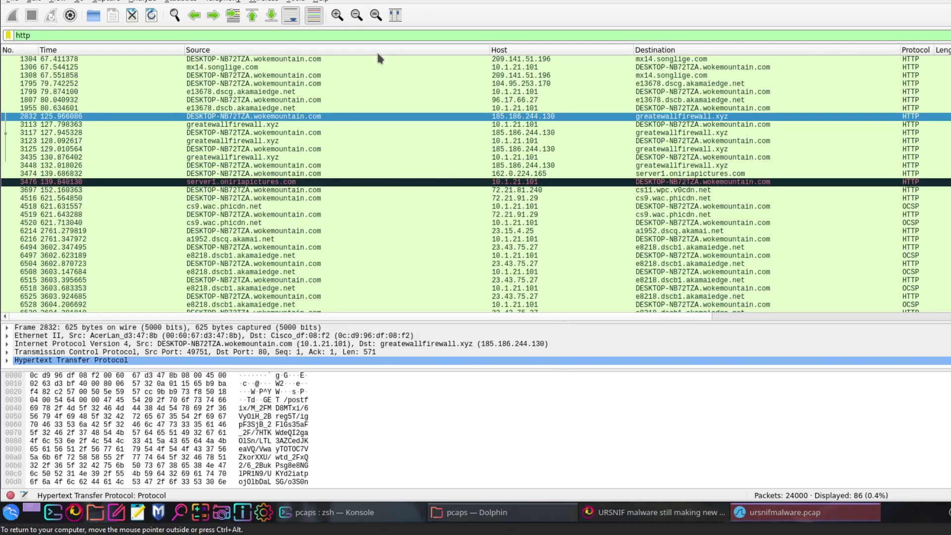
Step: Follow the TCP stream of HTTP packet 3474 to server1.oniriapictures.com
left_click_drag(629, 120, 676, 178)
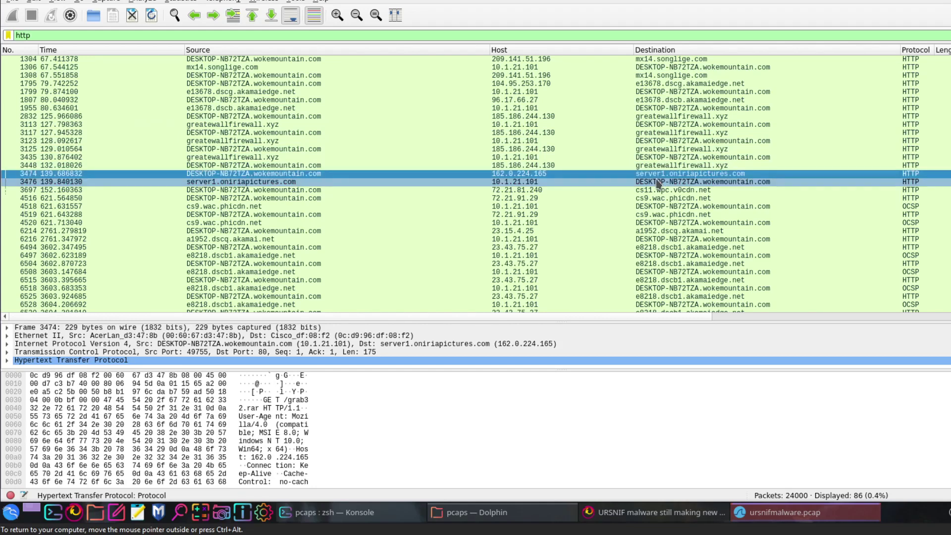
left_click(658, 183)
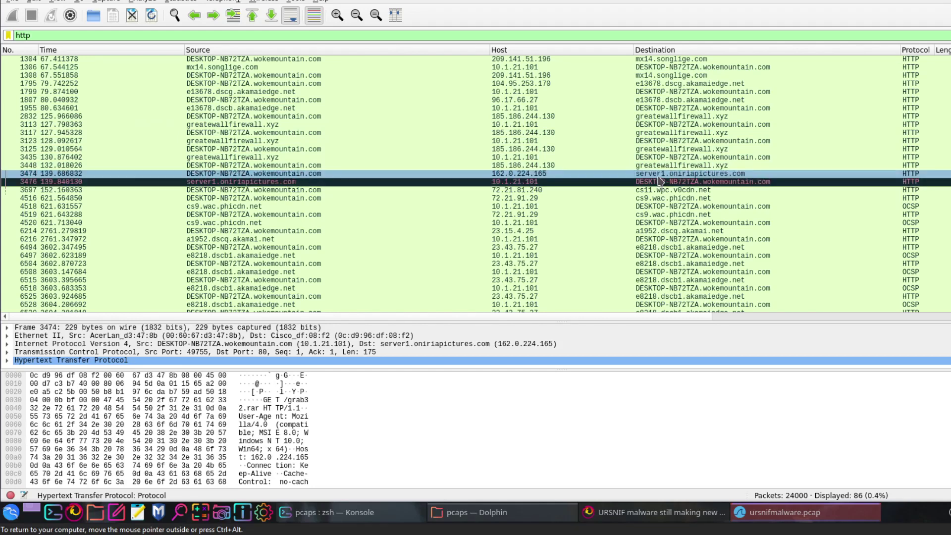
right_click(662, 173)
mouse_move(733, 329)
left_click(877, 327)
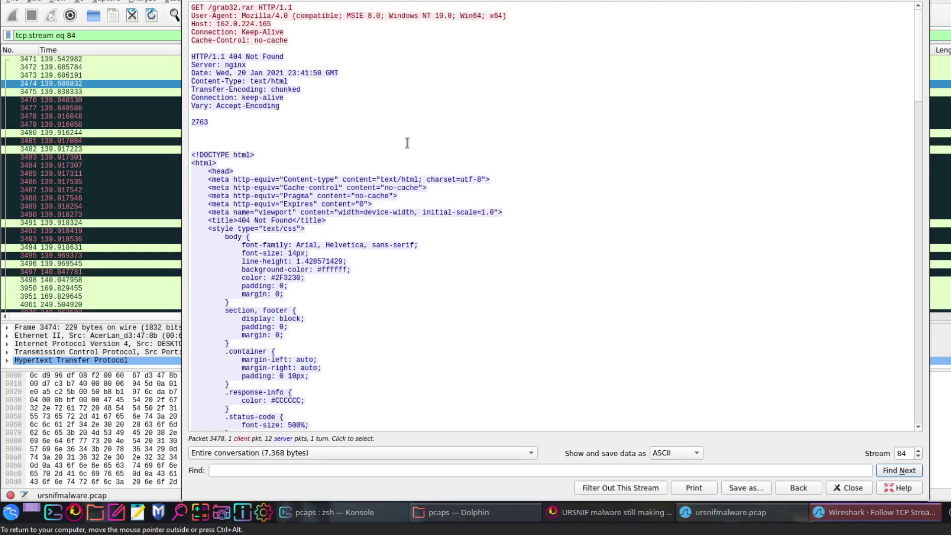
Step: Read the /grab32.rar request and the server's response through to the end of the stream, closing the stream view when done
left_click_drag(206, 9, 254, 9)
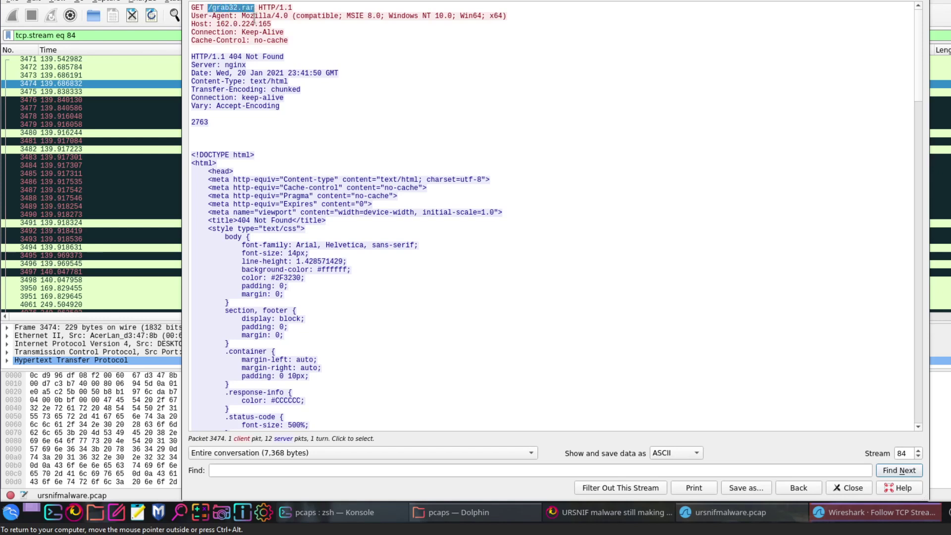
left_click(234, 53)
left_click_drag(924, 92, 899, 220)
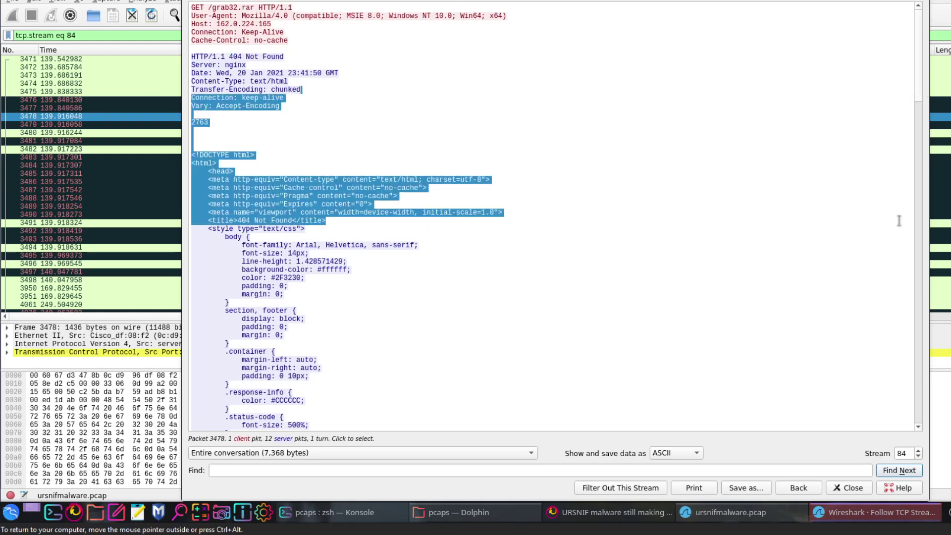
left_click_drag(917, 79, 885, 417)
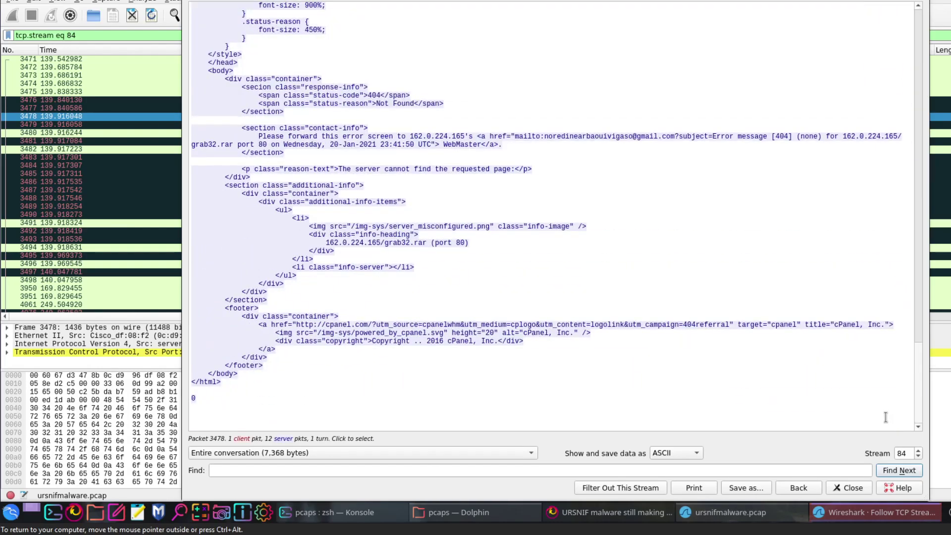
left_click(848, 488)
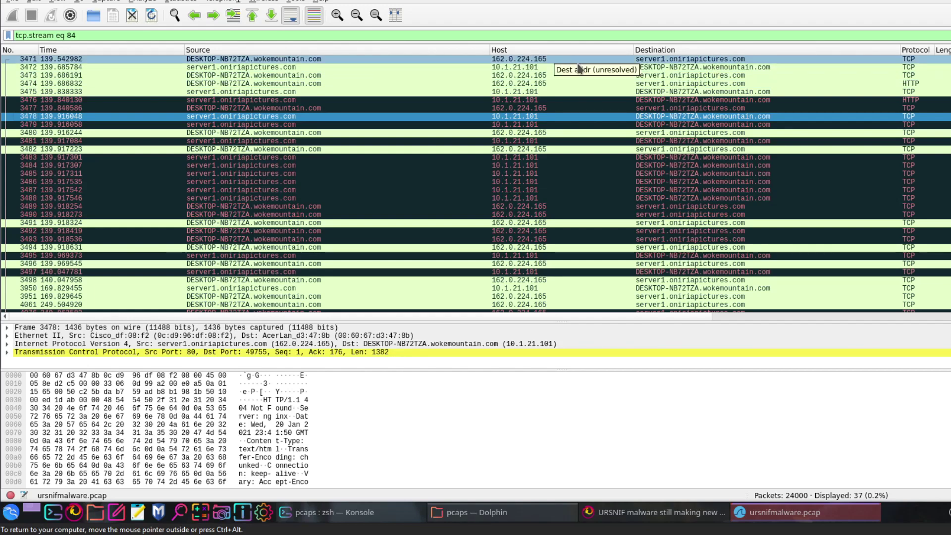
Step: Examine the individual packets of TCP stream 84 sent to server1.oniriapictures.com, from the first packets through packet 4061
left_click(652, 77)
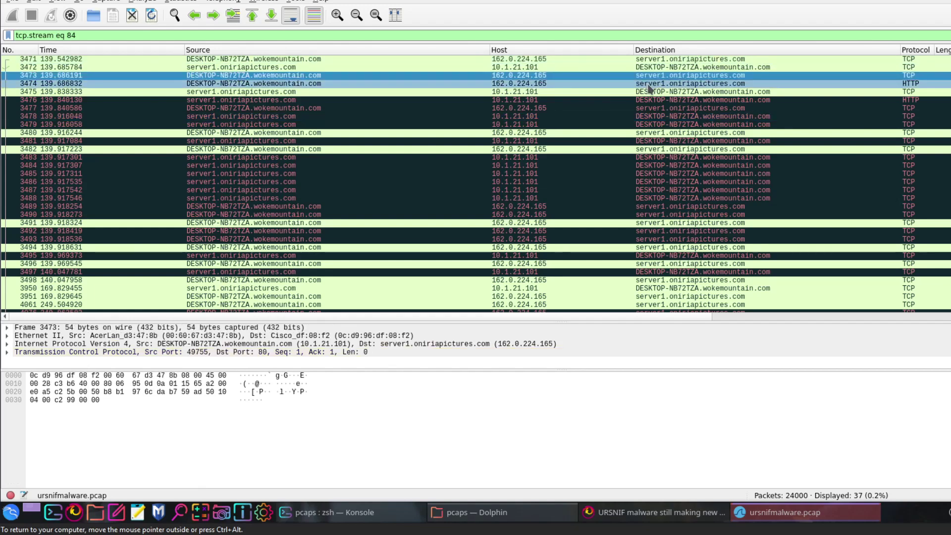
left_click(669, 60)
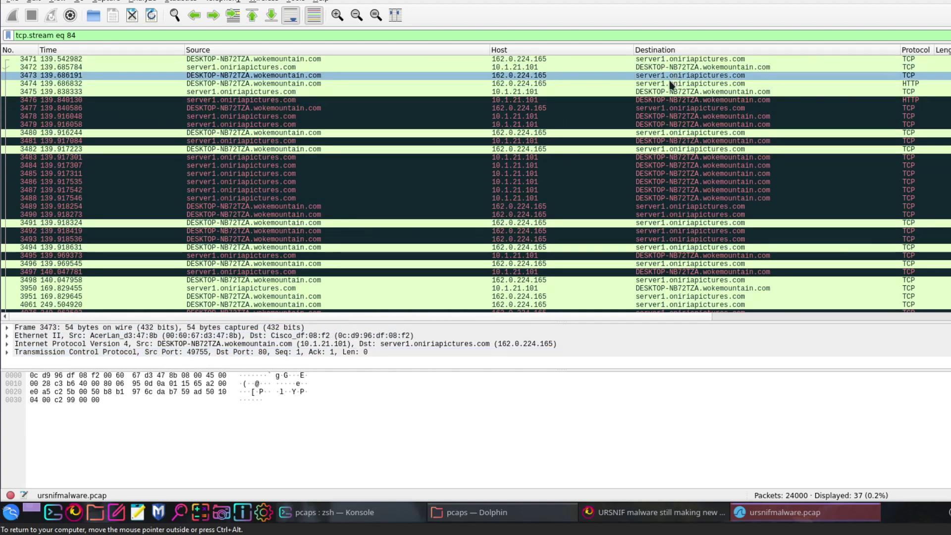
left_click(671, 83)
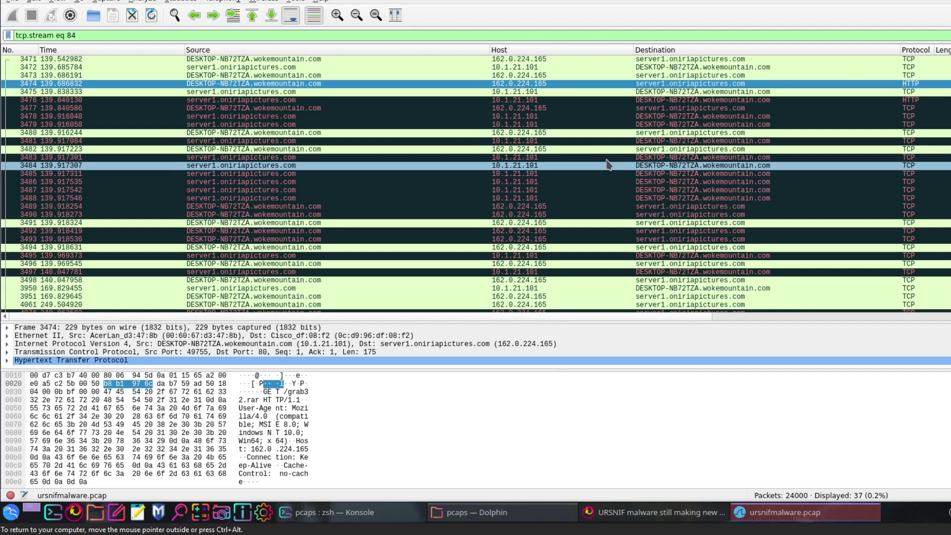
left_click(625, 133)
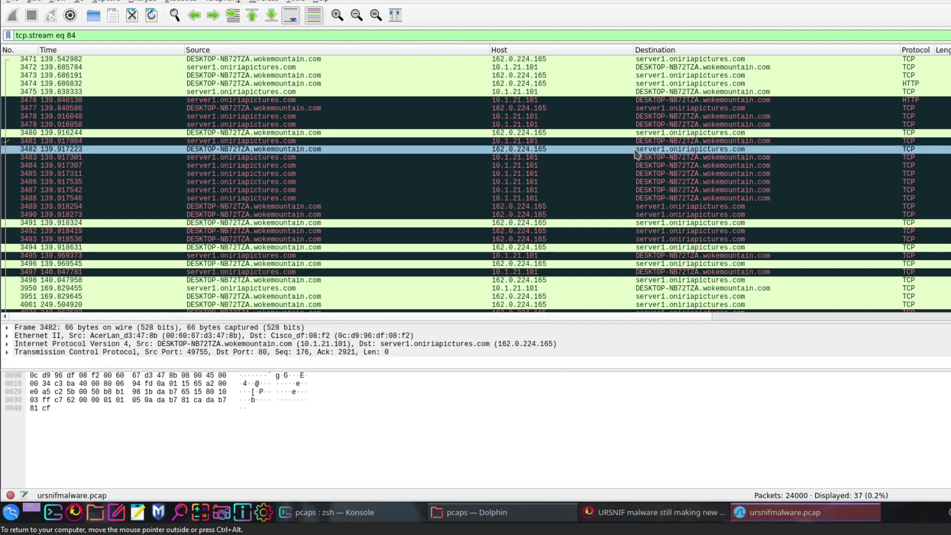
left_click(641, 224)
left_click(640, 264)
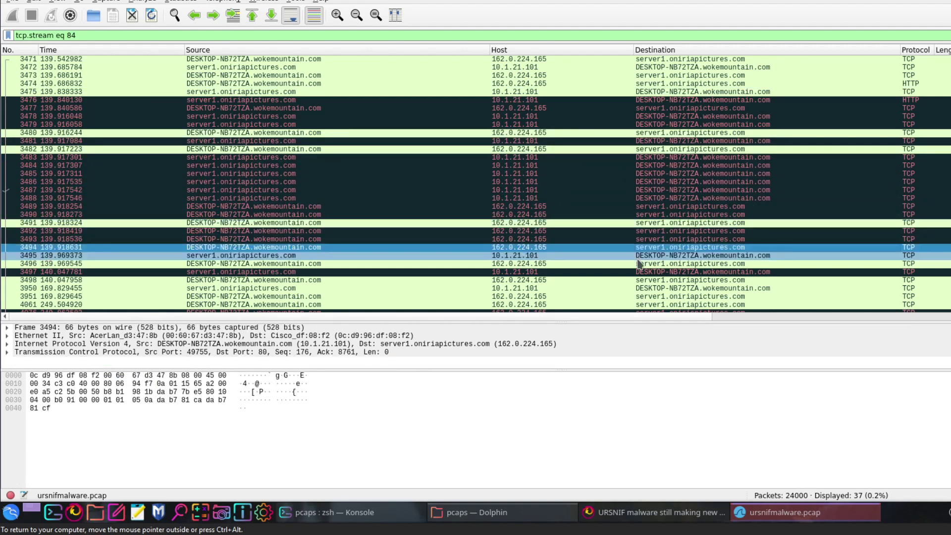
scroll(640, 268, "down", 2)
left_click(642, 256)
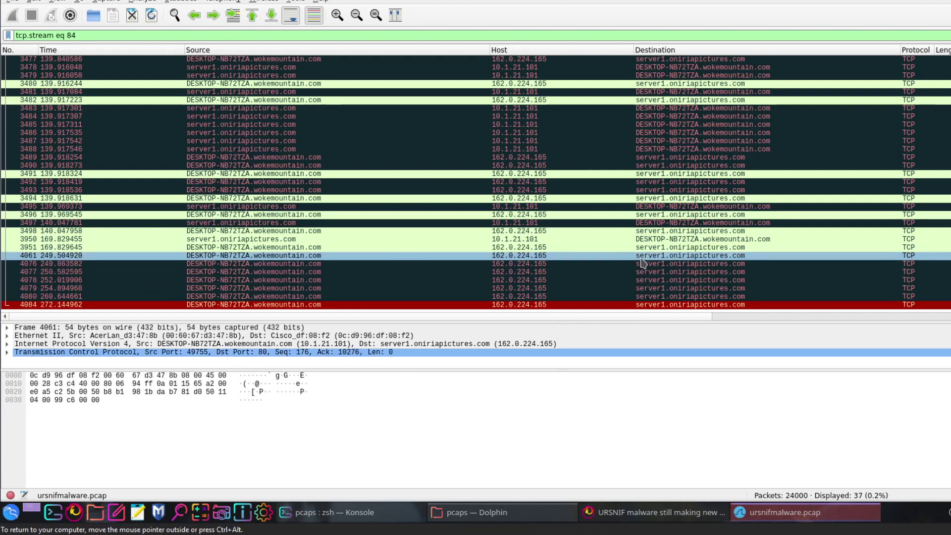
left_click(641, 248)
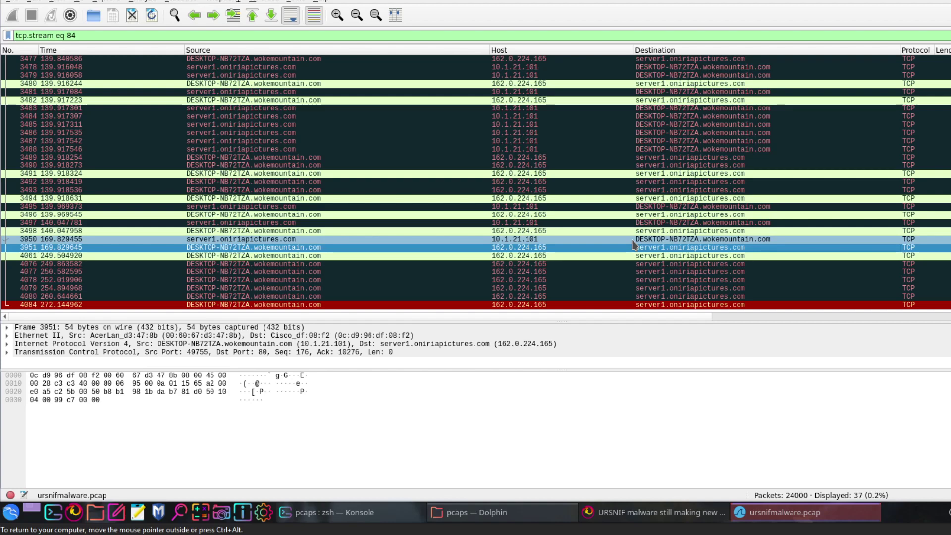
scroll(624, 227, "up", 1)
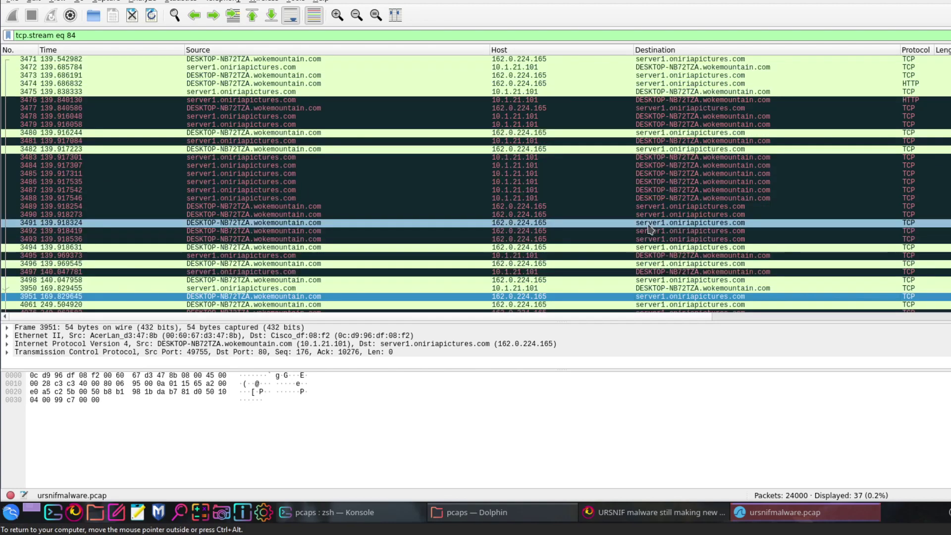
left_click(679, 224)
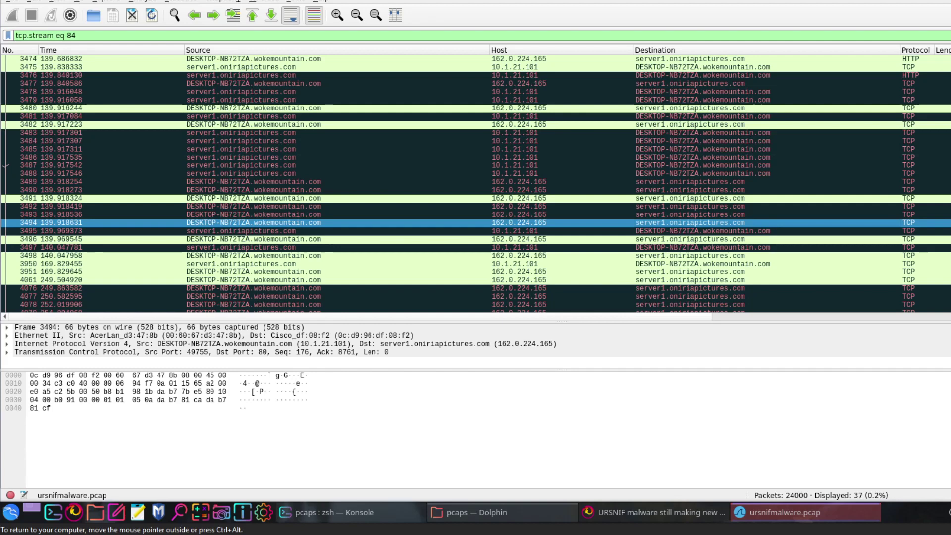
Step: Replace the stream filter with "http" and inspect packets 1308 to mx14.songlige.com and 2832 to greatewallfirewall.xyz
left_click(950, 35)
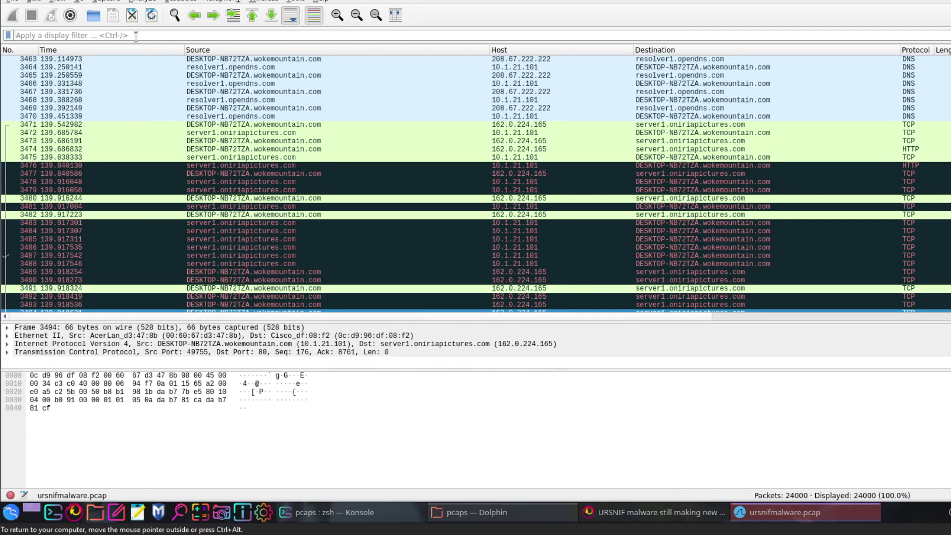
type("http")
key("Return")
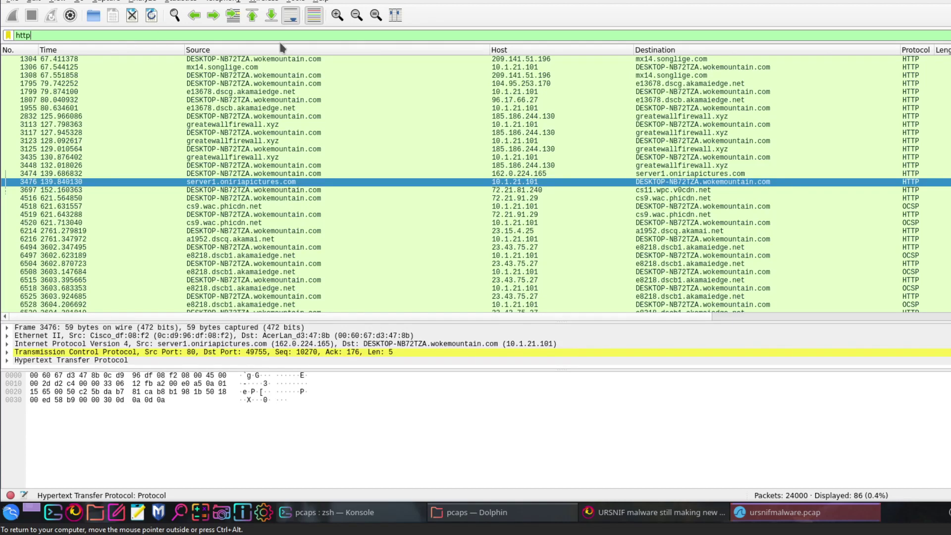
left_click(652, 76)
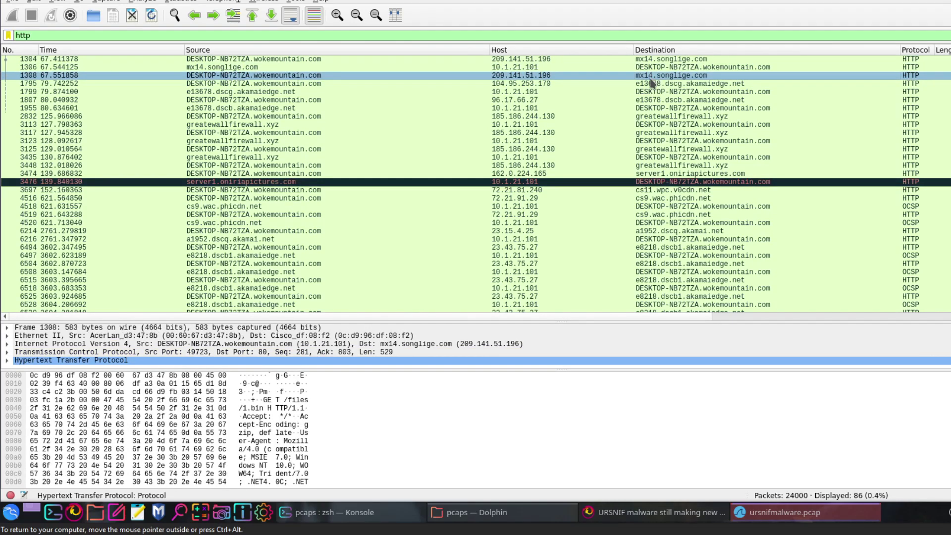
left_click(646, 117)
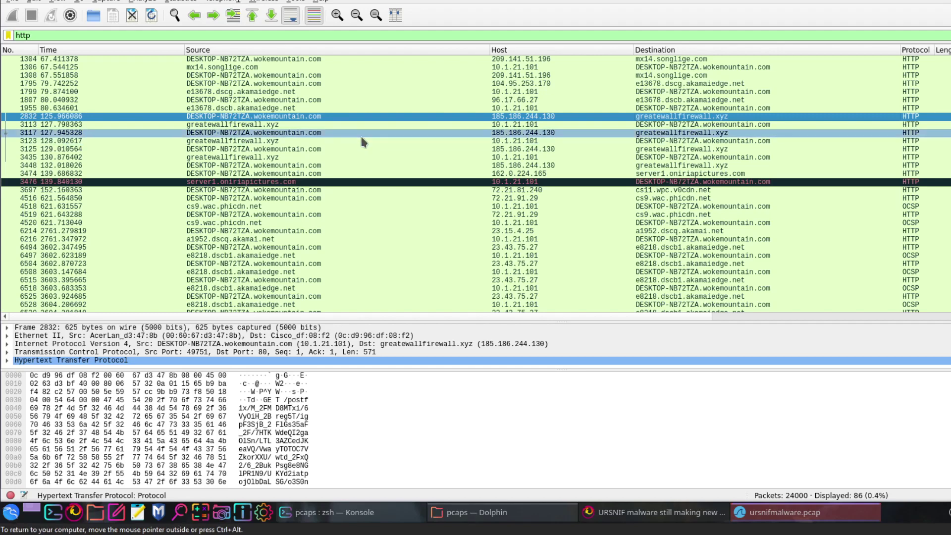
right_click(570, 60)
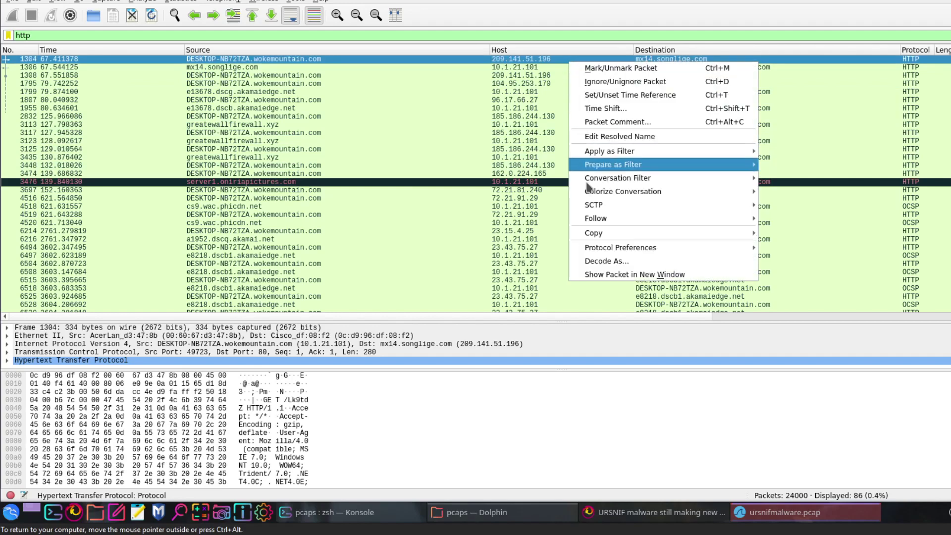
mouse_move(750, 227)
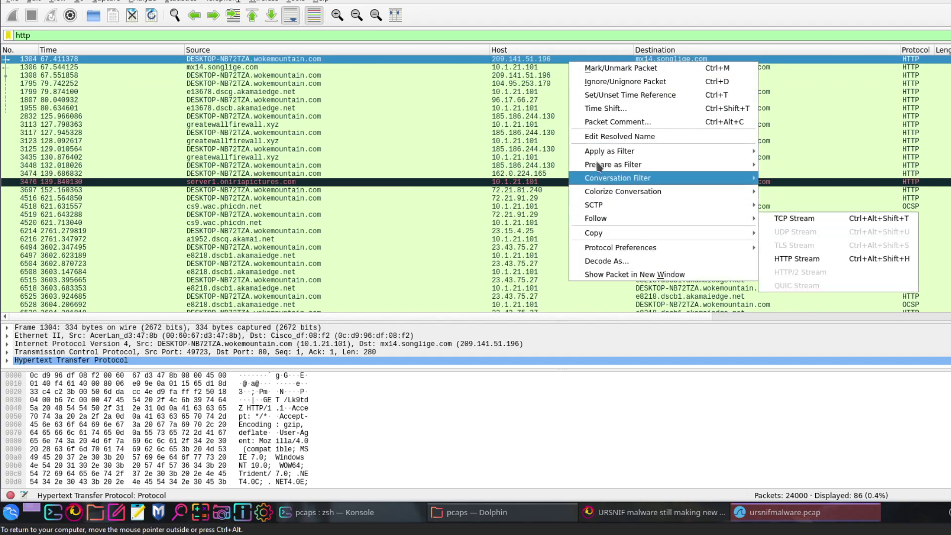
left_click(553, 108)
Step: Follow the TCP stream of HTTP packet 1308 to mx14.songlige.com
left_click(580, 77)
right_click(581, 79)
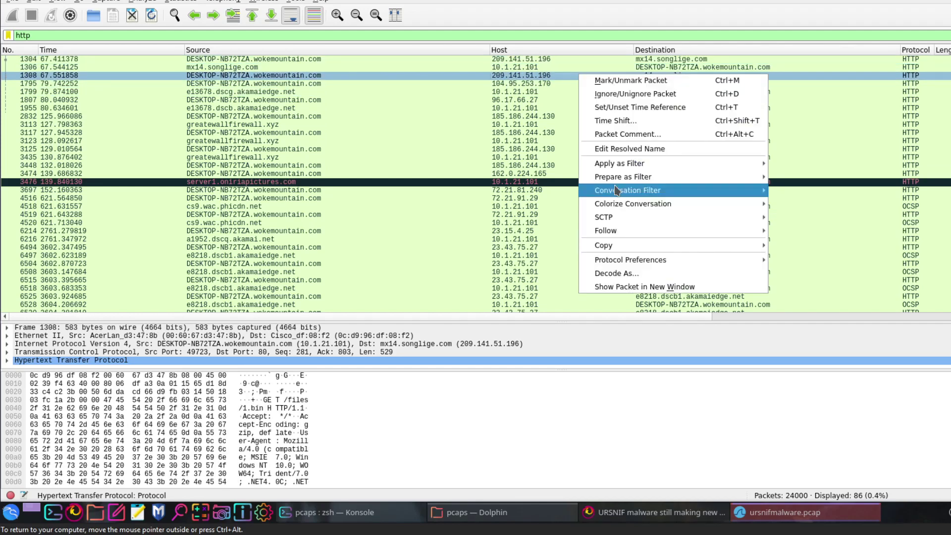
mouse_move(748, 230)
left_click(799, 235)
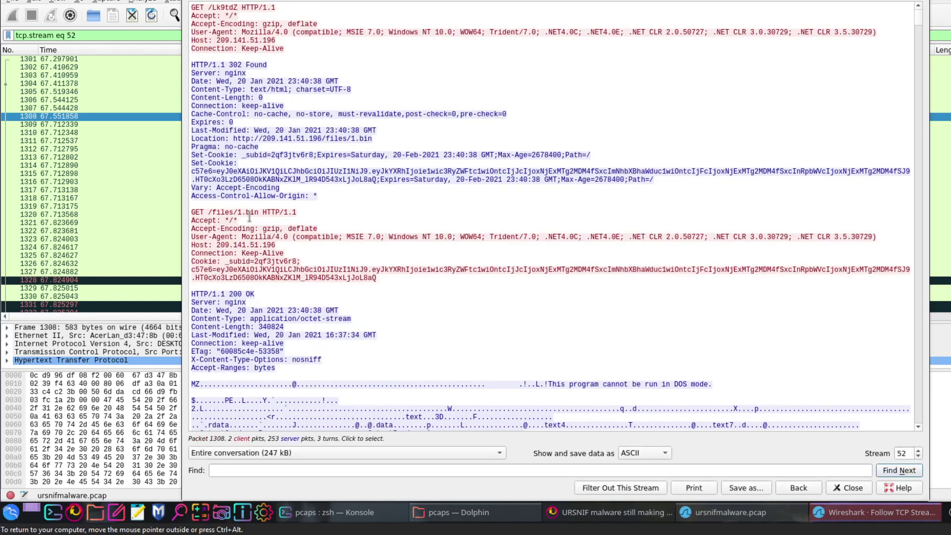
Step: Examine the /files/1.bin request and its response in the followed stream, and set the stream data to show and save as Raw
left_click_drag(209, 209, 250, 204)
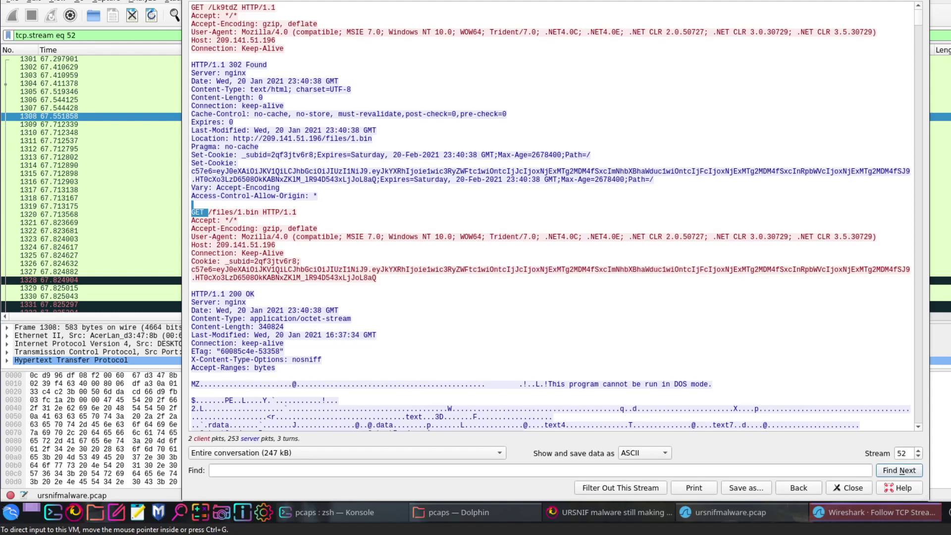
left_click(365, 204)
scroll(365, 204, "down", 7)
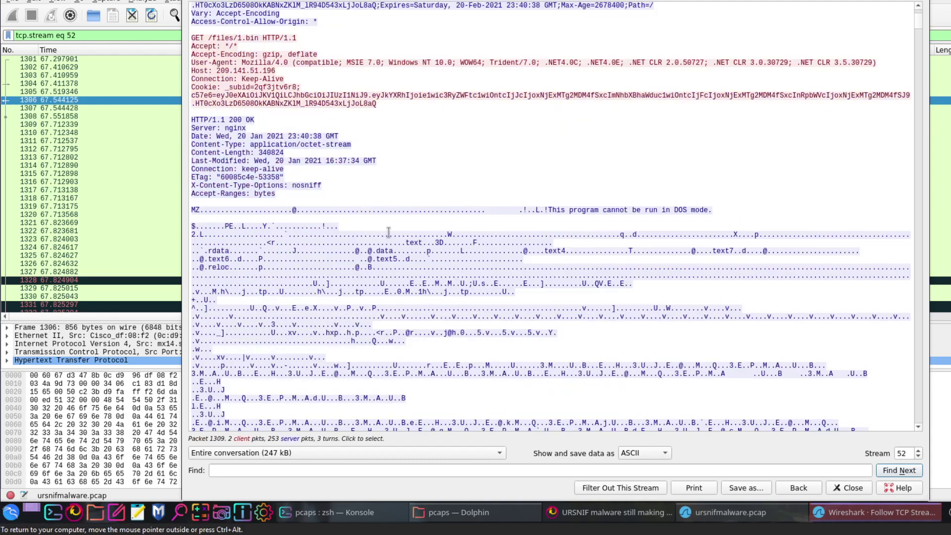
left_click(620, 458)
left_click(635, 496)
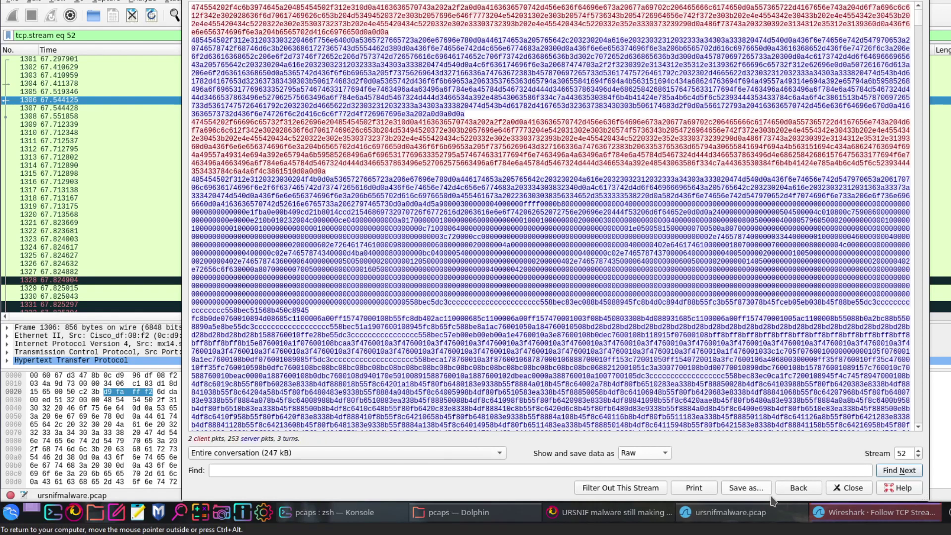
left_click(739, 488)
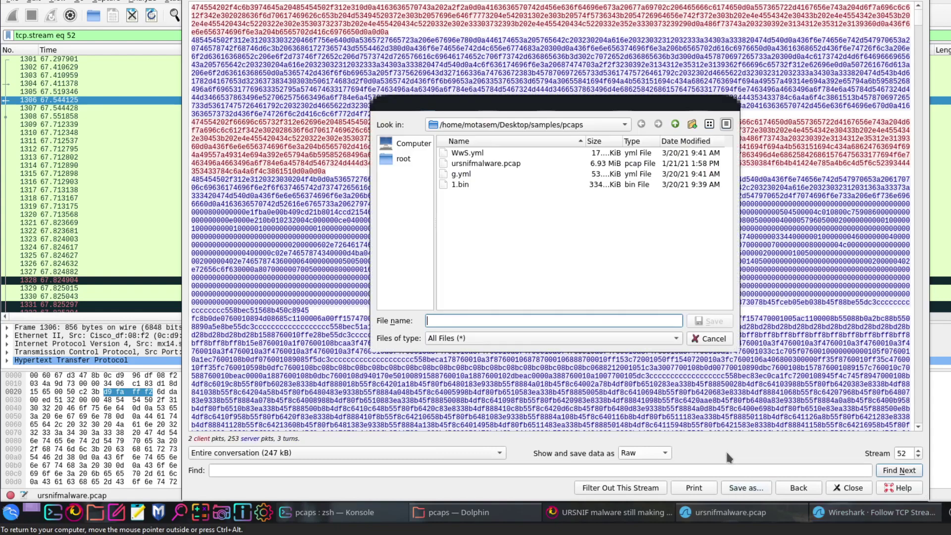
left_click(727, 339)
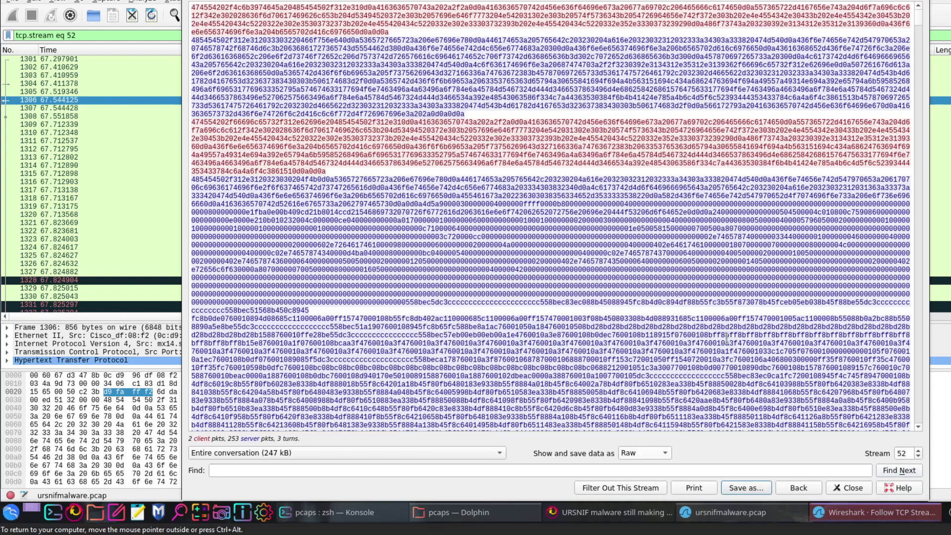
left_click(848, 487)
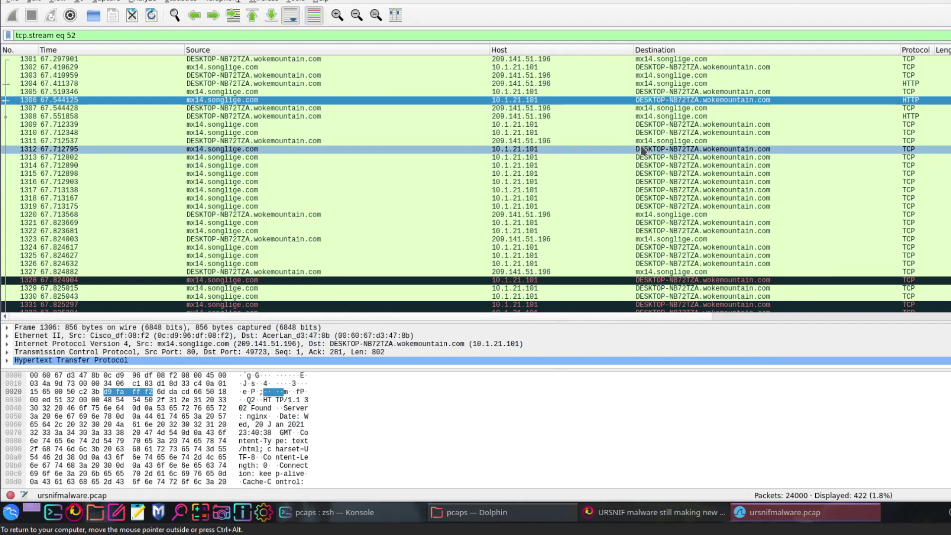
Step: Inspect packet 1304 to mx14.songlige.com and follow the TCP stream of HTTP packet 1308 again
left_click(643, 84)
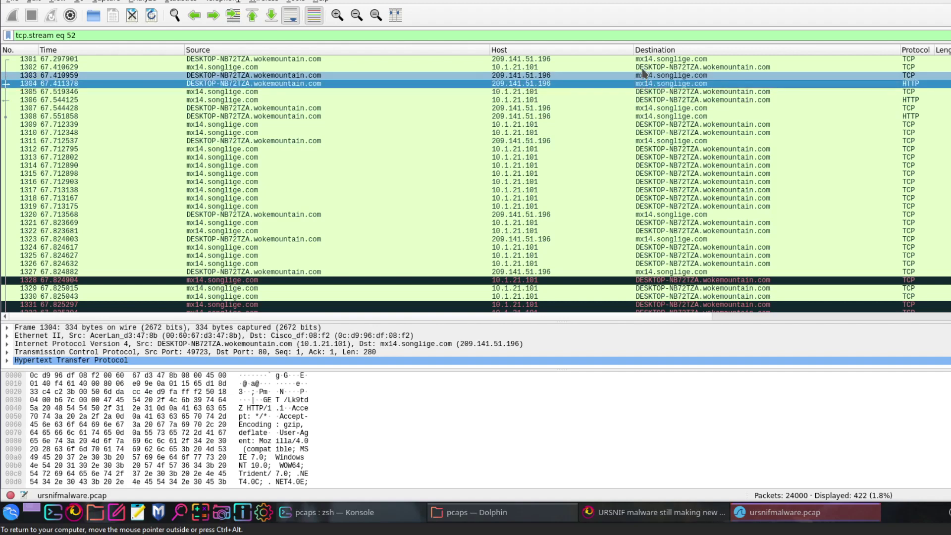
left_click(643, 61)
left_click(645, 84)
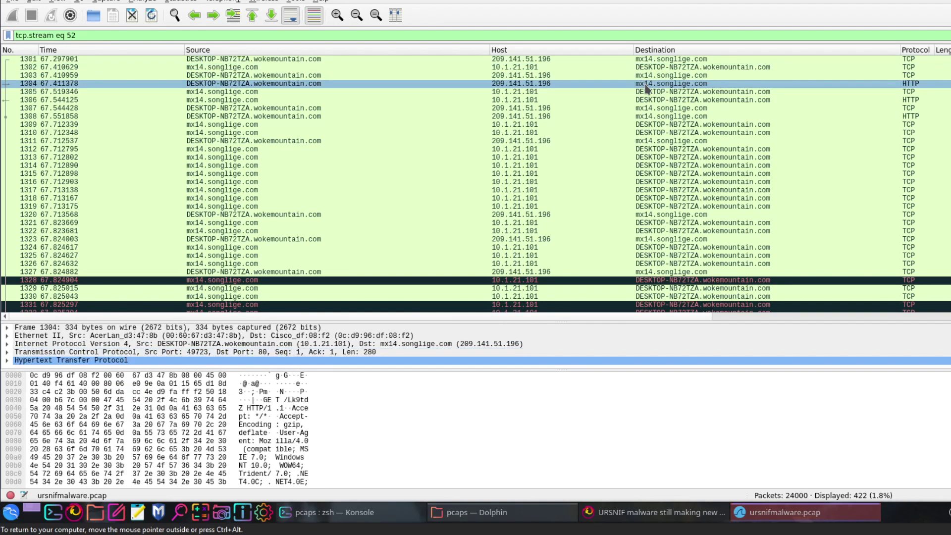
left_click(644, 108)
left_click(643, 116)
right_click(644, 120)
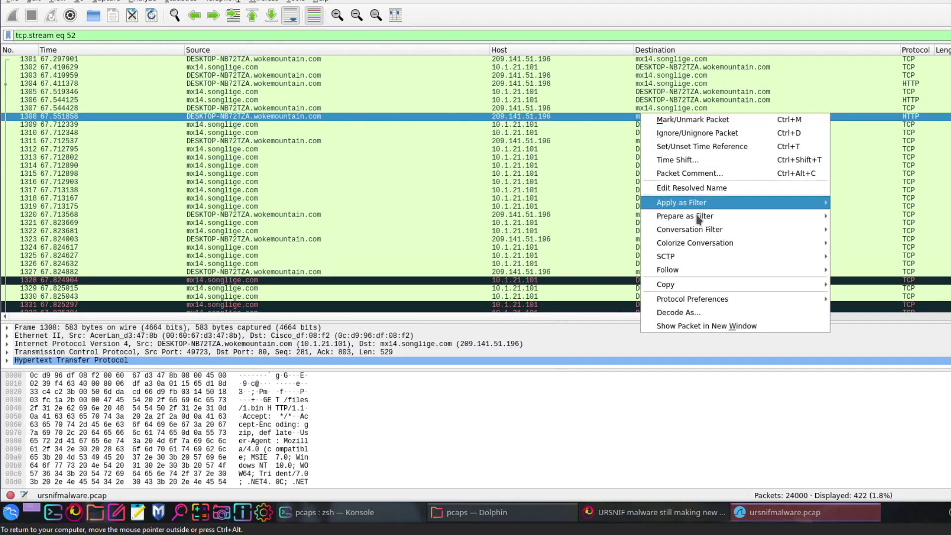
mouse_move(699, 270)
left_click(869, 270)
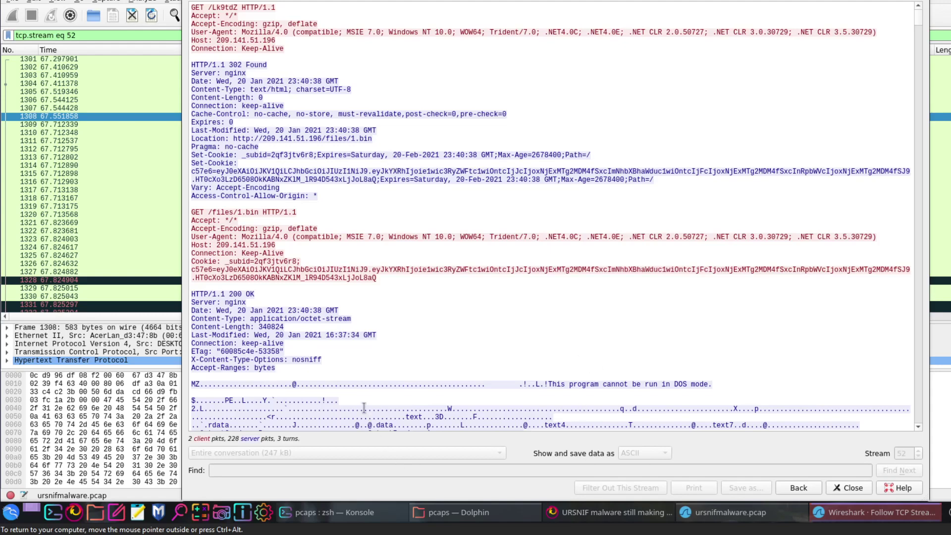
Step: Show the followed stream's data as Raw, bring up the dialog for saving it, and close both without saving
left_click(362, 385)
left_click(644, 453)
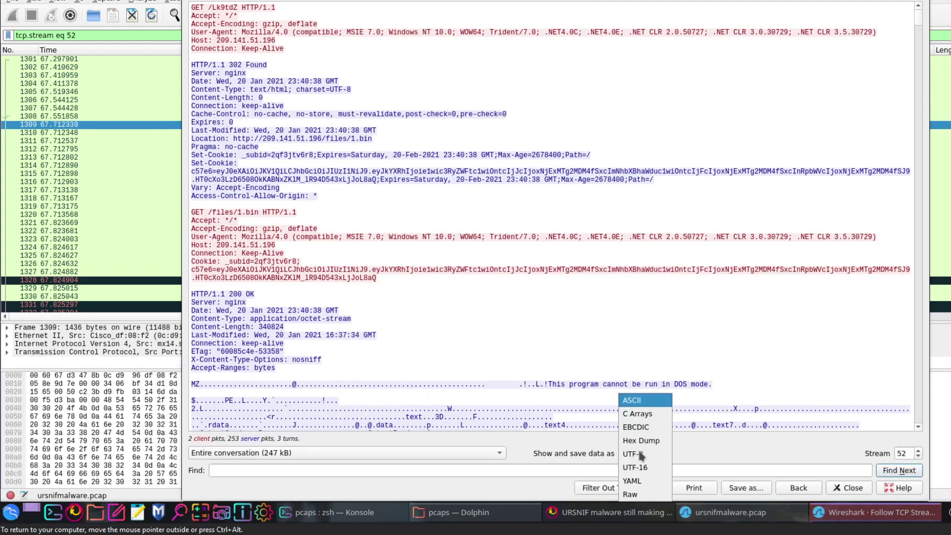
left_click(643, 495)
left_click(738, 489)
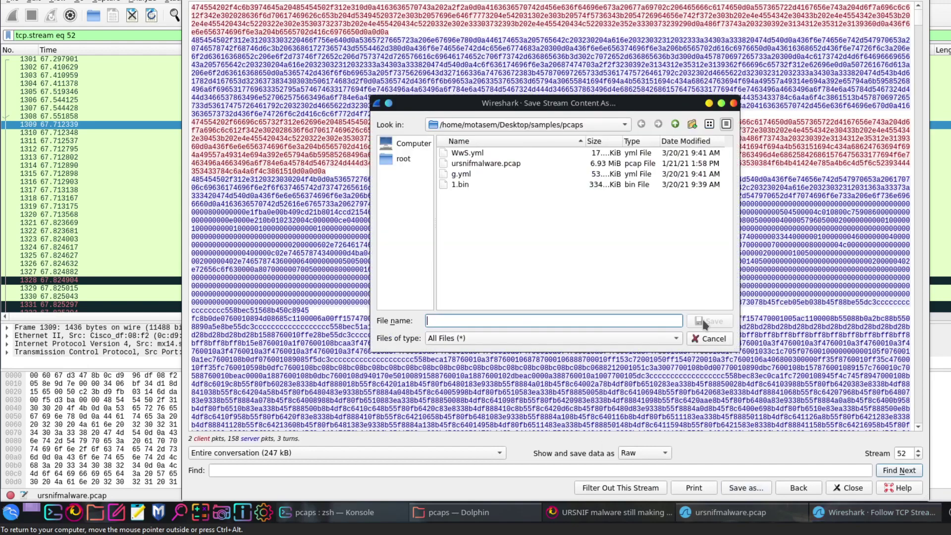
left_click(712, 338)
left_click(850, 488)
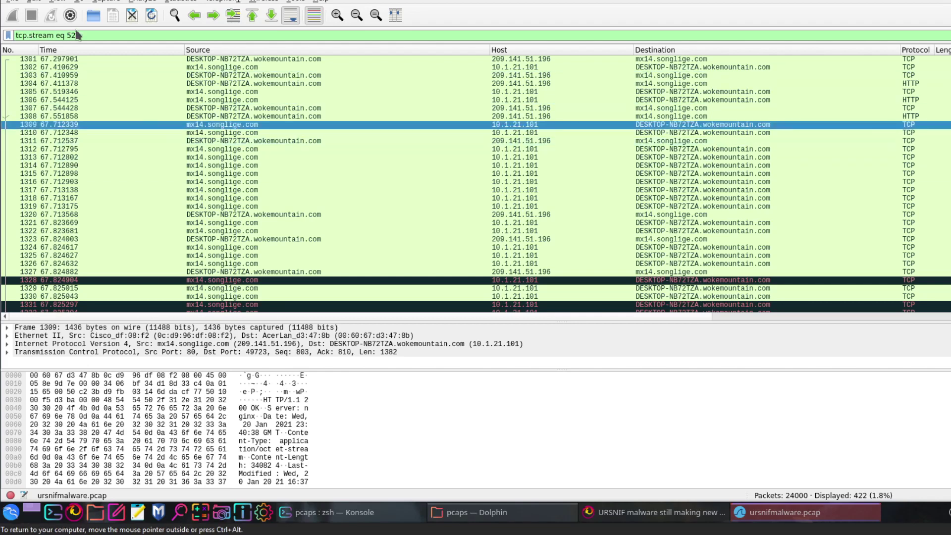
Step: Replace the TCP stream display filter with "http" and apply it
left_click_drag(84, 35, 16, 35)
type("hht")
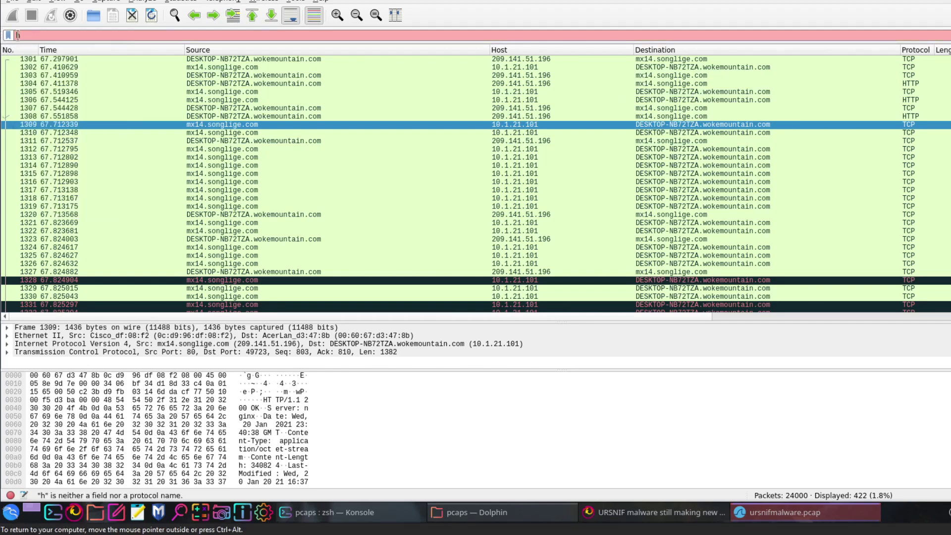
key("BackSpace")
key("BackSpace")
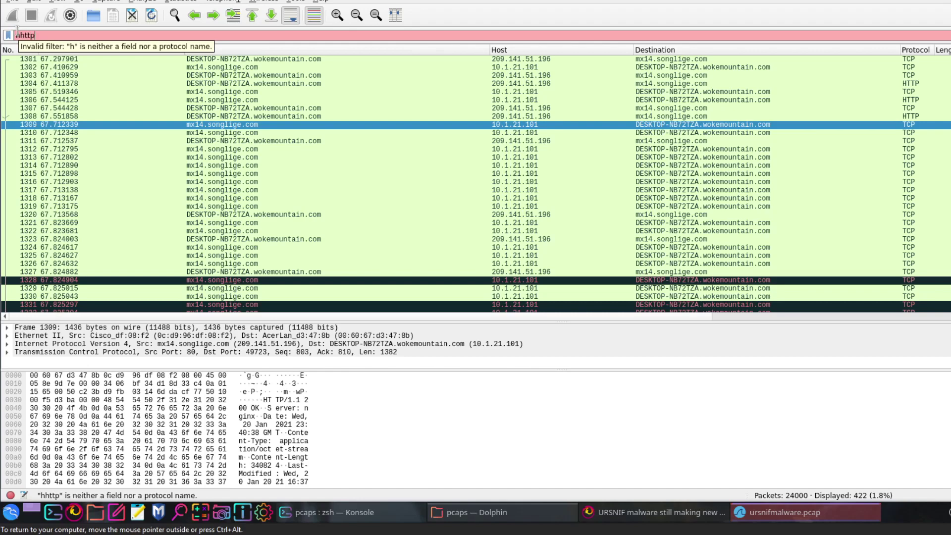
type("ttp")
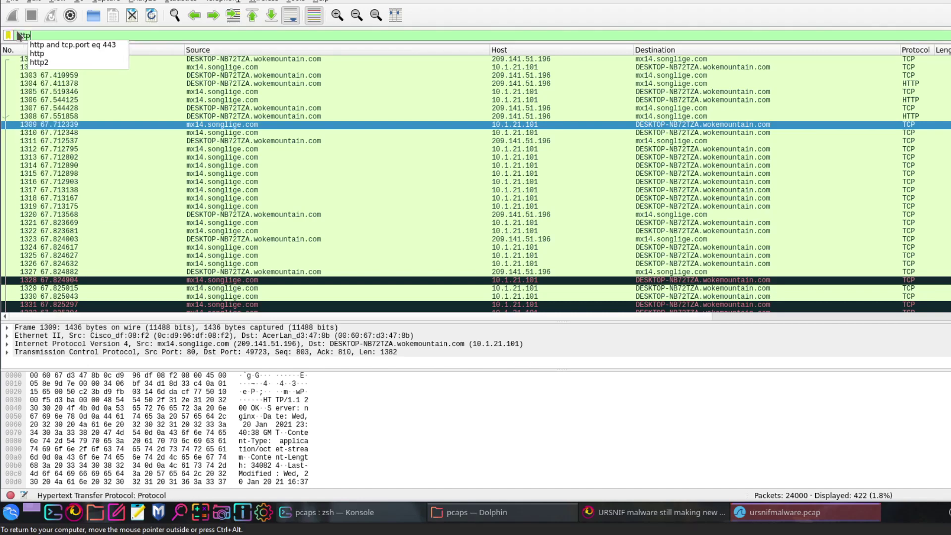
key("Return")
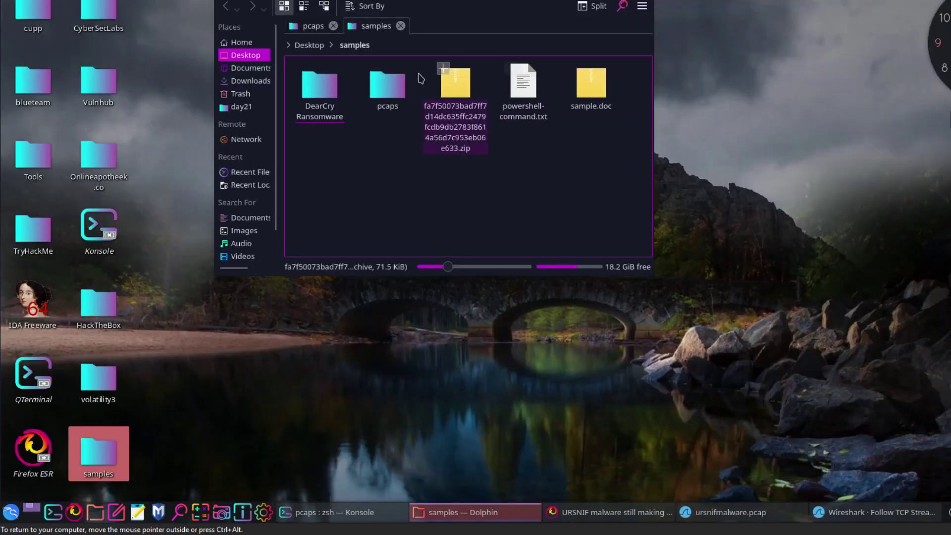
Step: Open the pcaps folder inside samples in the Dolphin file manager and select 1.bin
double_click(388, 83)
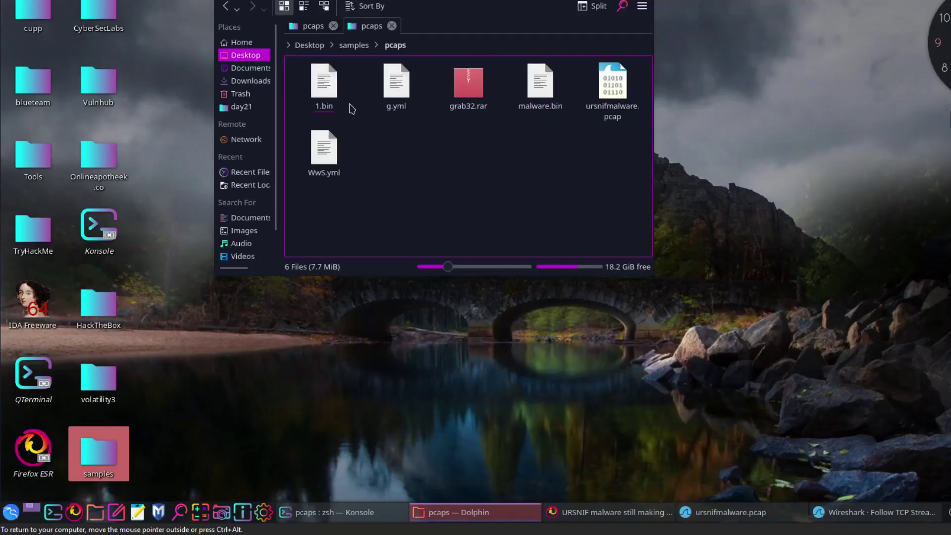
left_click(324, 84)
right_click(330, 95)
left_click(570, 181)
right_click(539, 110)
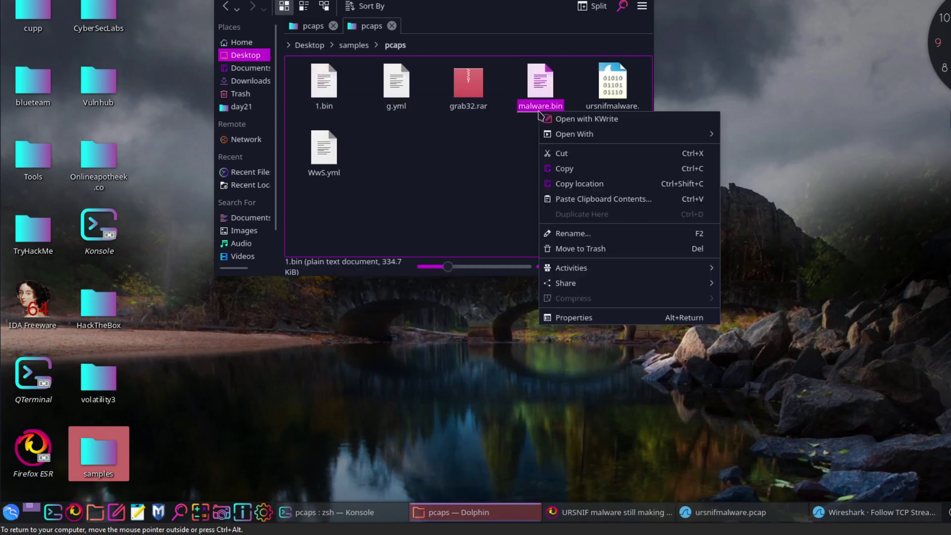
mouse_move(558, 139)
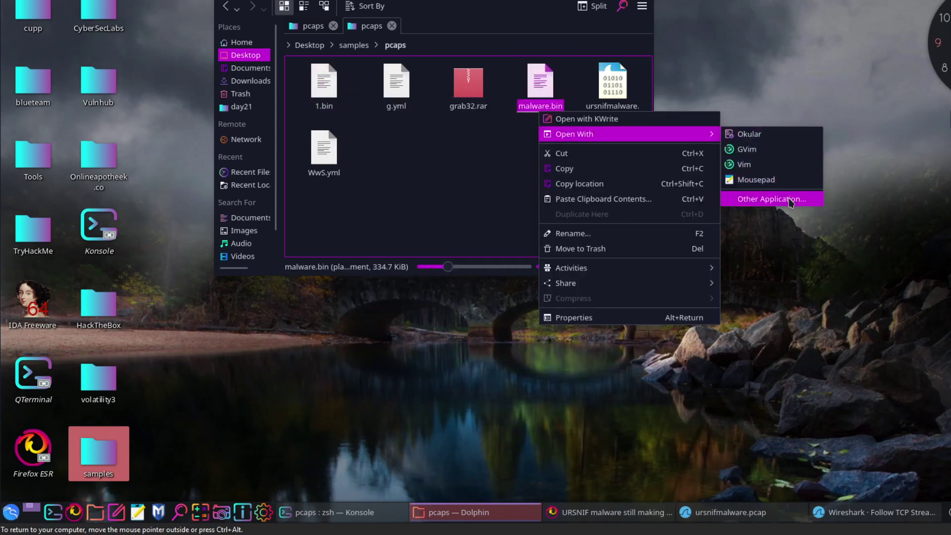
left_click(771, 199)
scroll(566, 201, "down", 2)
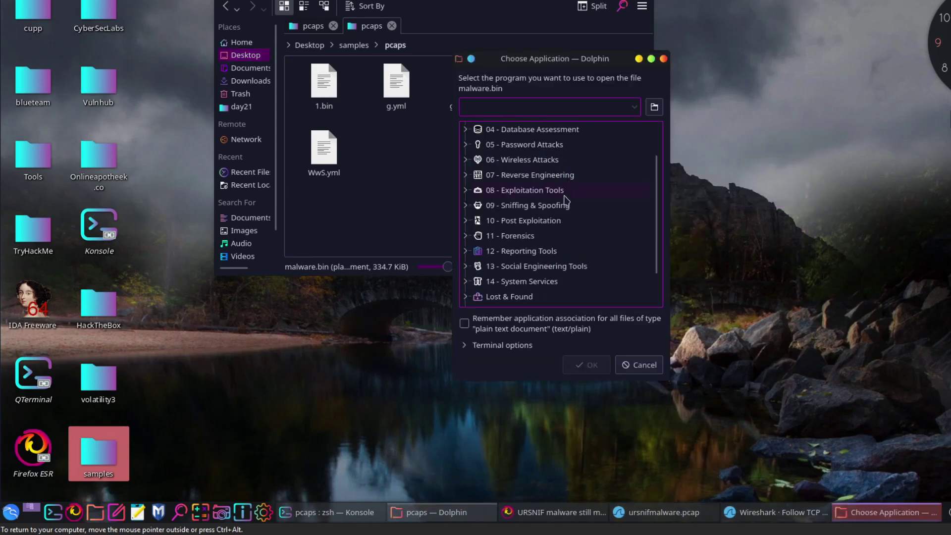
left_click(638, 365)
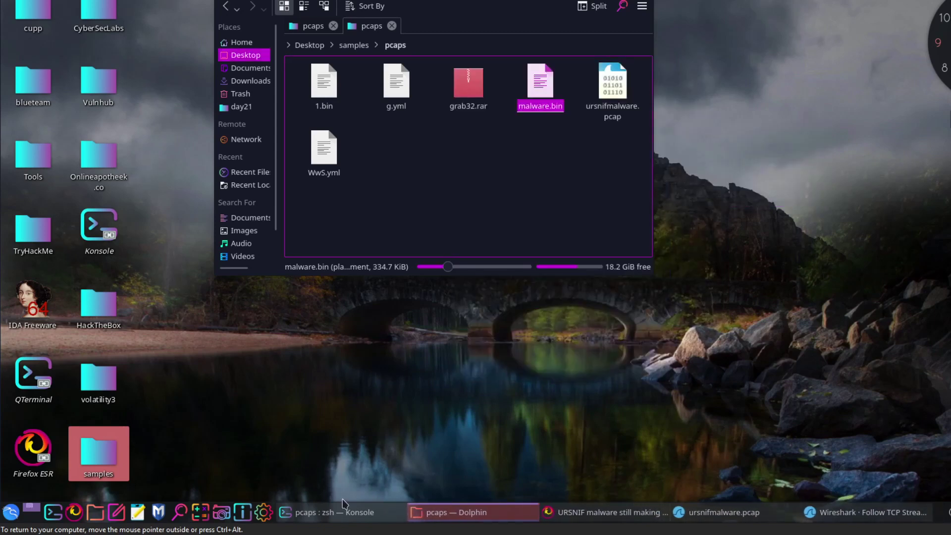
Step: Switch to the Konsole terminal, open malware.bin in the Bless hex editor with "bless malware.bin", and maximize the editor
left_click(336, 512)
type("bl")
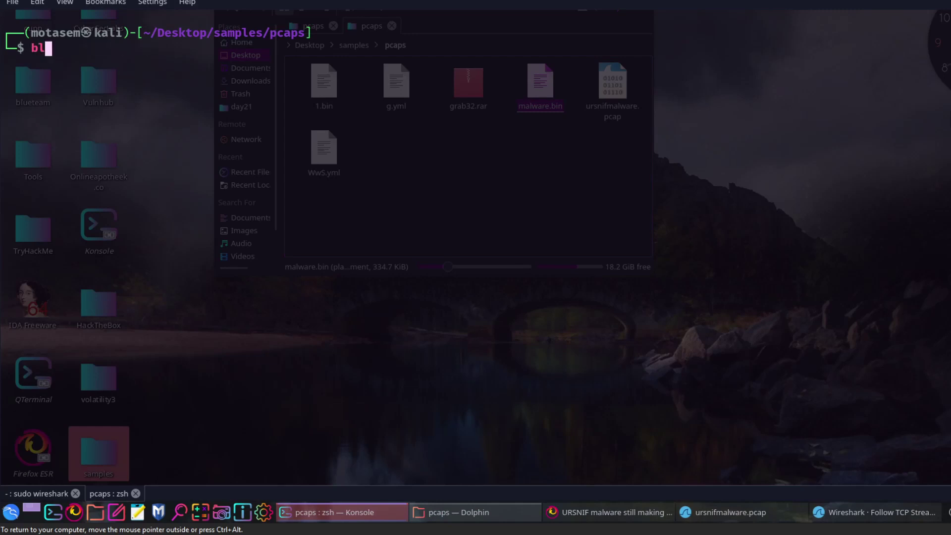
type("ess m")
key("Tab")
key("Return")
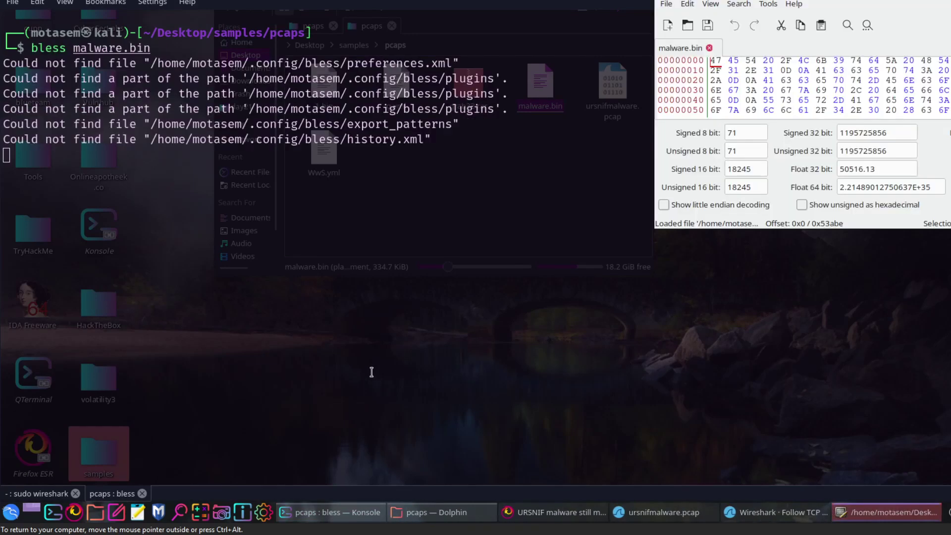
key("super+Page_Up")
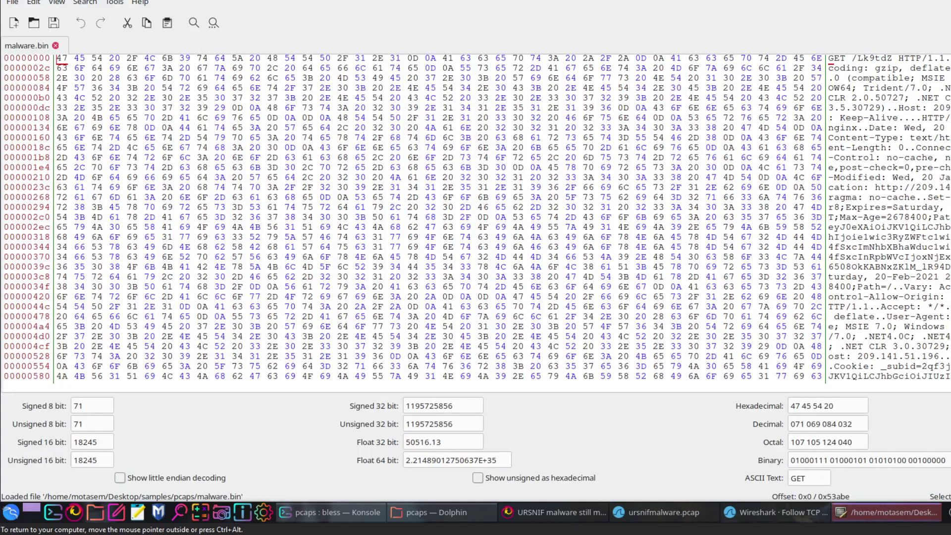
Step: Review the HTTP request and response headers in malware.bin and delete all bytes preceding the MZ signature (4D 5A)
scroll(476, 218, "down", 8)
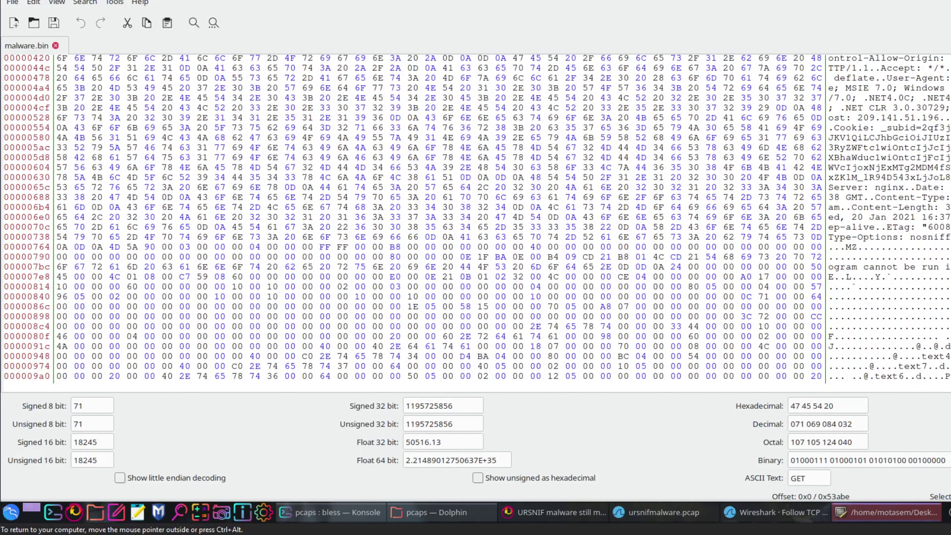
scroll(476, 218, "up", 8)
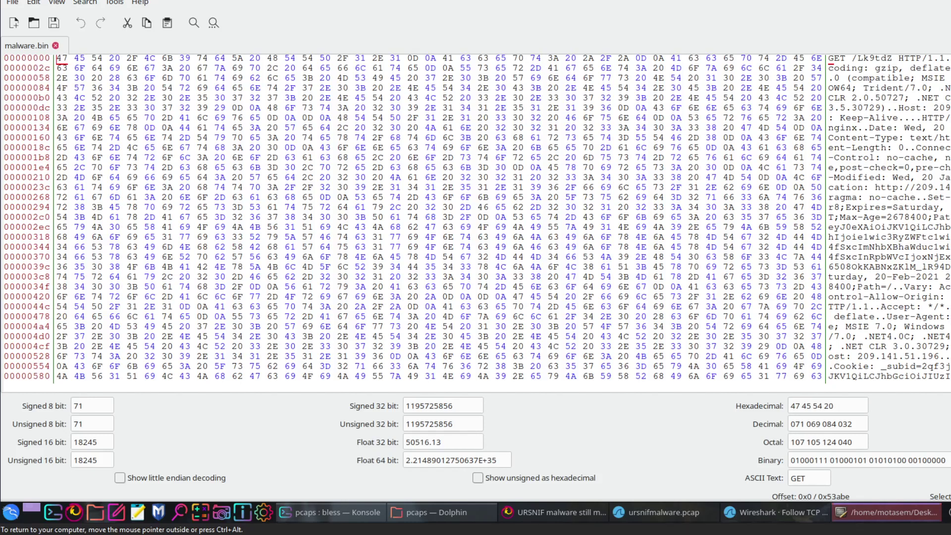
left_click_drag(897, 89, 925, 138)
left_click(923, 151)
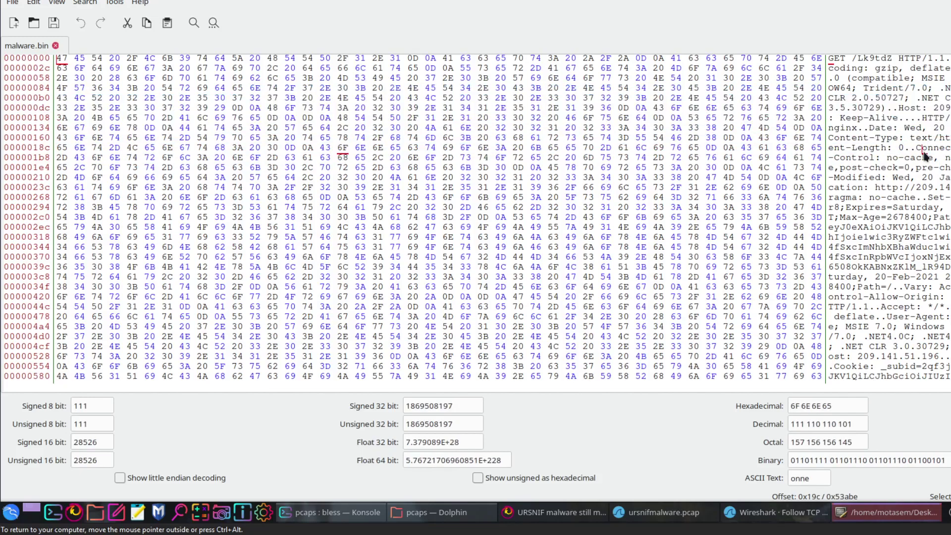
scroll(925, 155, "down", 8)
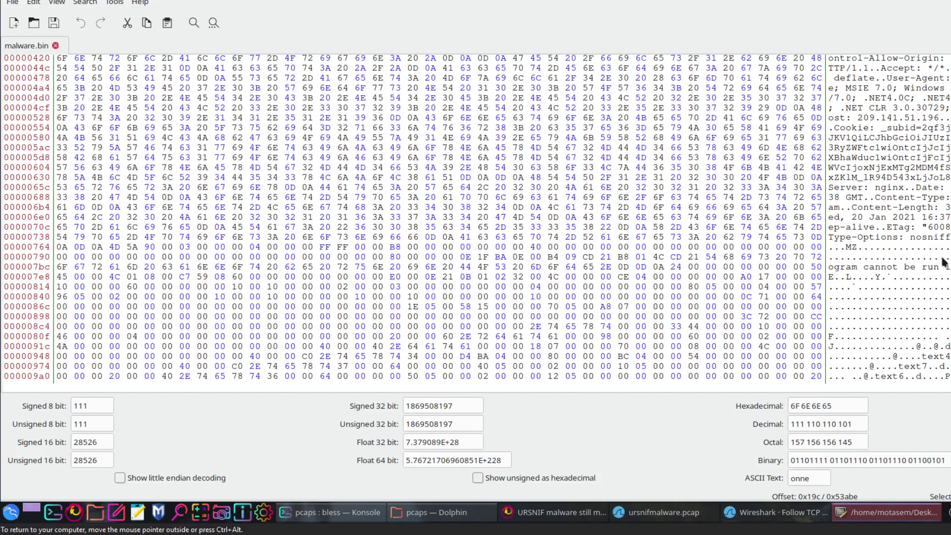
left_click_drag(847, 251, 779, 6)
key("Delete")
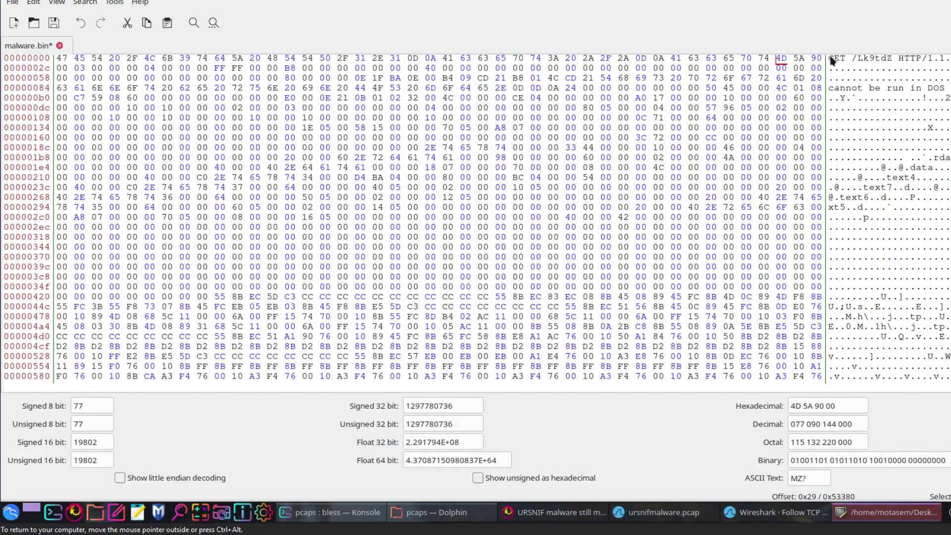
left_click_drag(773, 58, 824, 54)
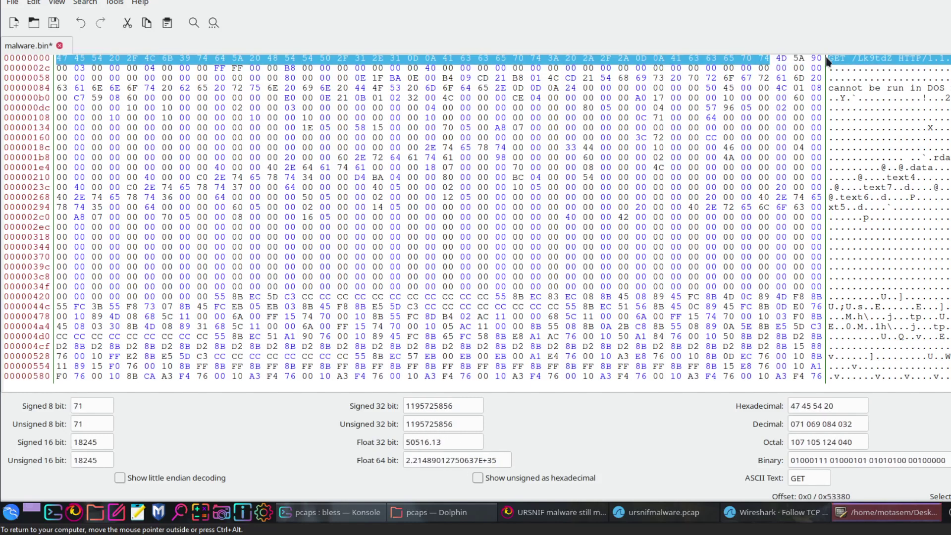
key("Delete")
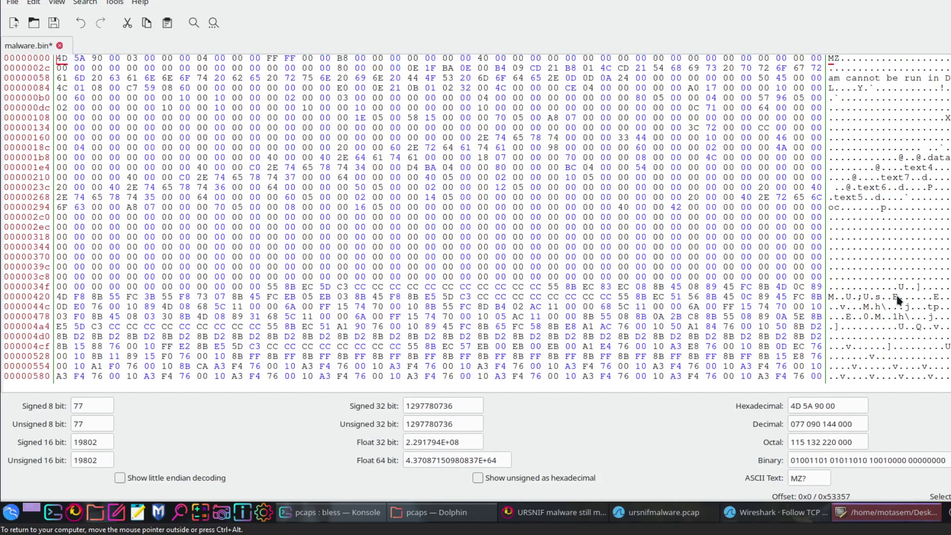
Step: Try twice to save the trimmed malware.bin under its existing name
left_click(13, 3)
left_click(35, 57)
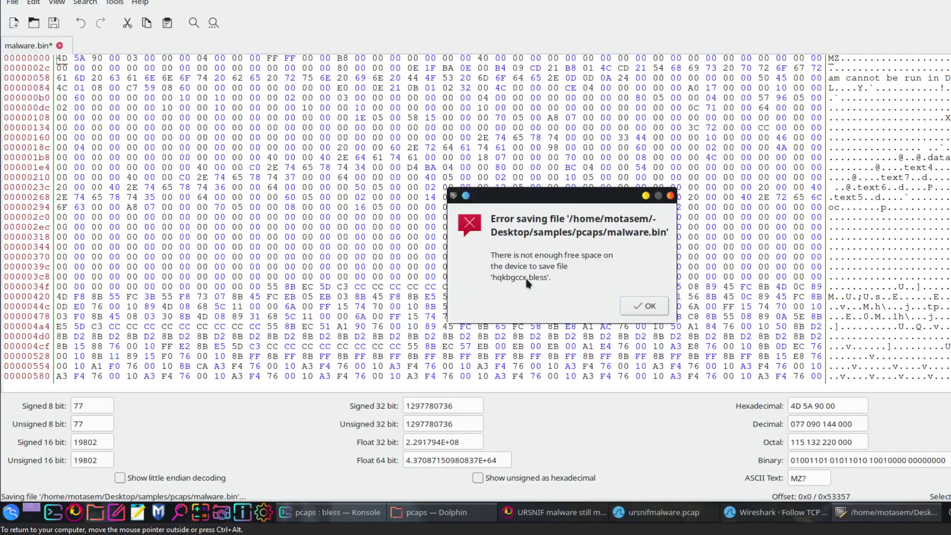
left_click(642, 311)
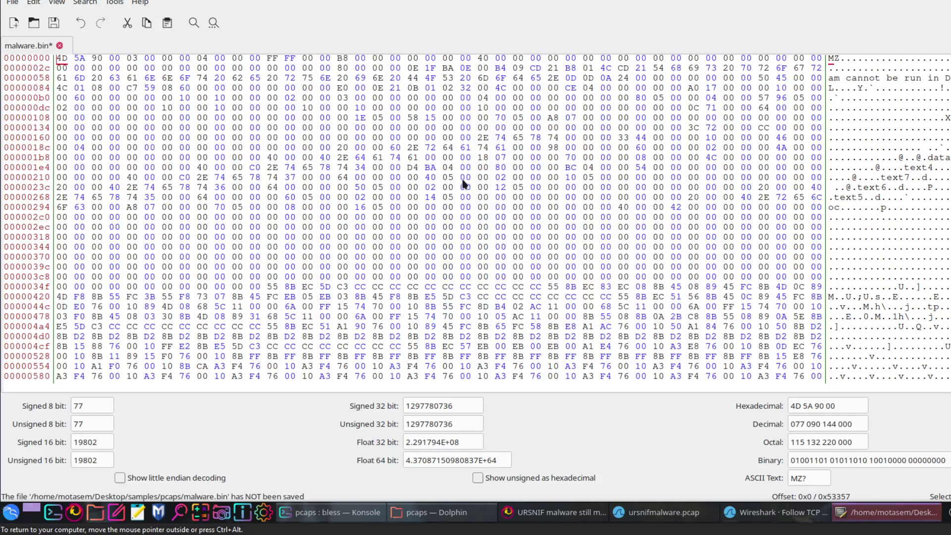
left_click(53, 23)
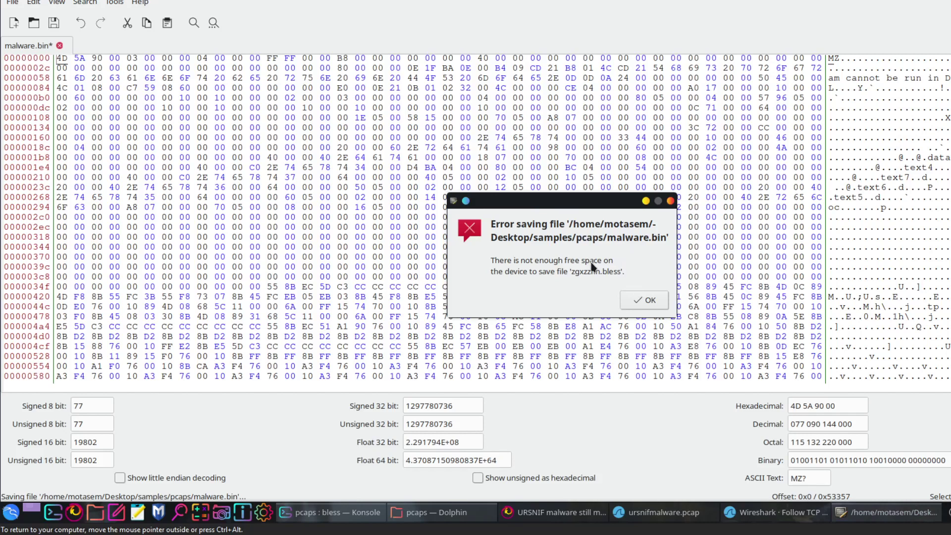
left_click(647, 301)
Step: Save the trimmed binary under the new name 1 in the Desktop folder
left_click(13, 4)
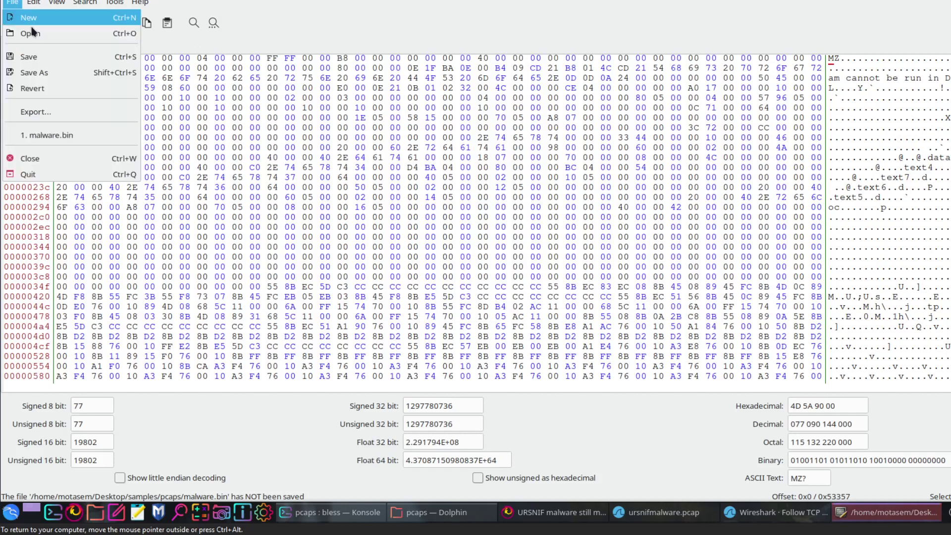
left_click(74, 72)
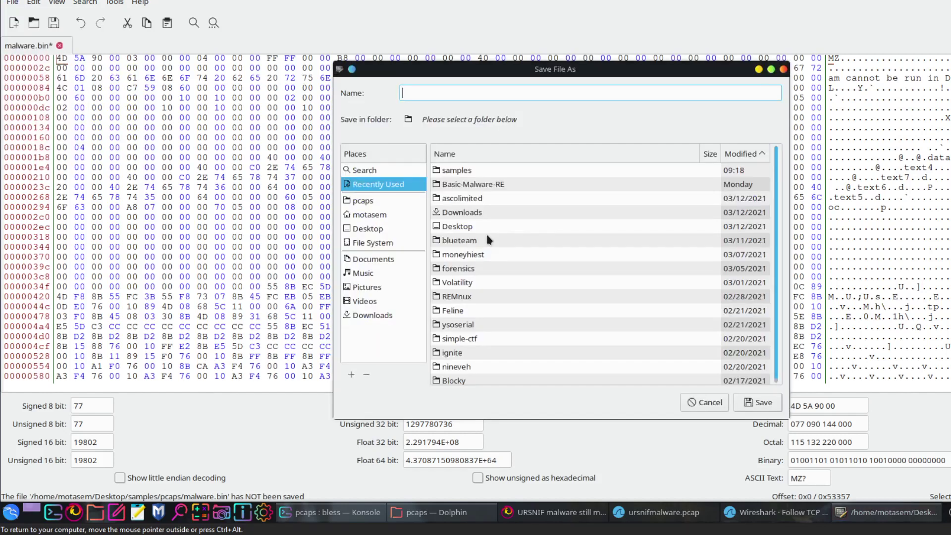
left_click(370, 228)
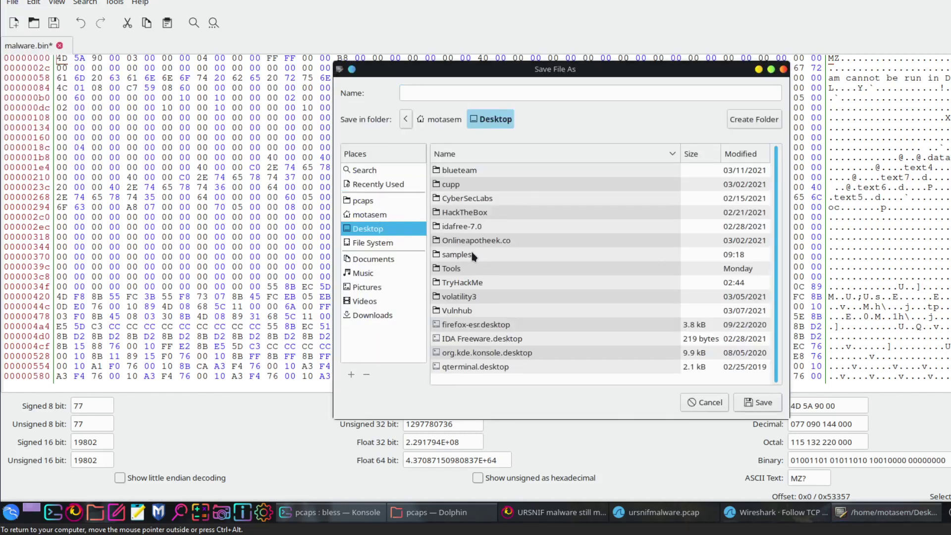
left_click(507, 96)
type("1")
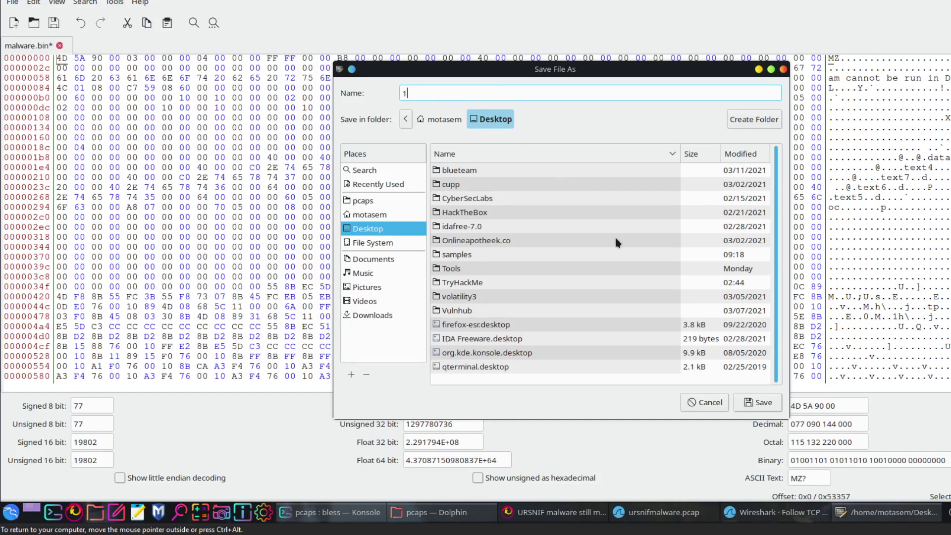
key("Return")
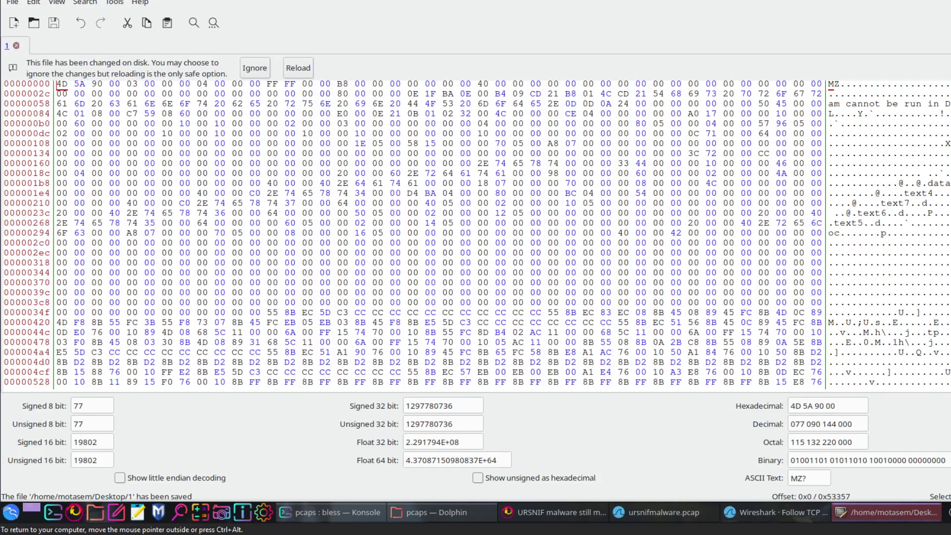
Step: Minimize the hex editor and locate the saved file 1 on the desktop
left_click(948, 1)
left_click(948, 1)
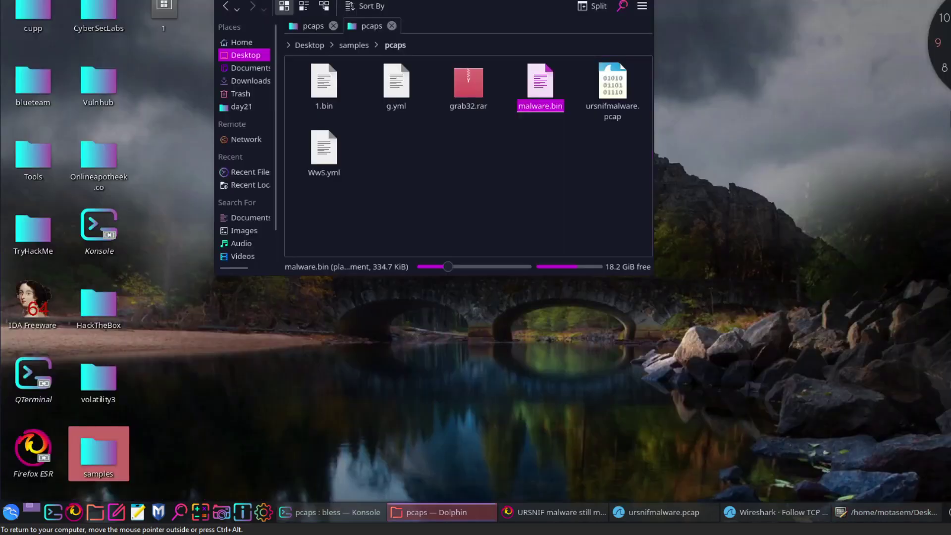
left_click(164, 22)
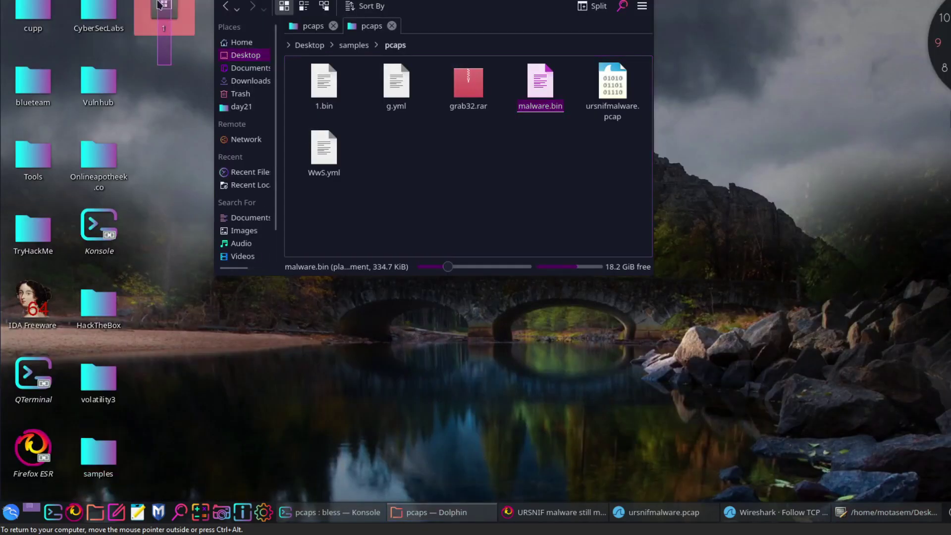
Step: Switch to Firefox and open virustotal.com in a new tab
left_click(336, 520)
left_click(341, 521)
left_click(555, 512)
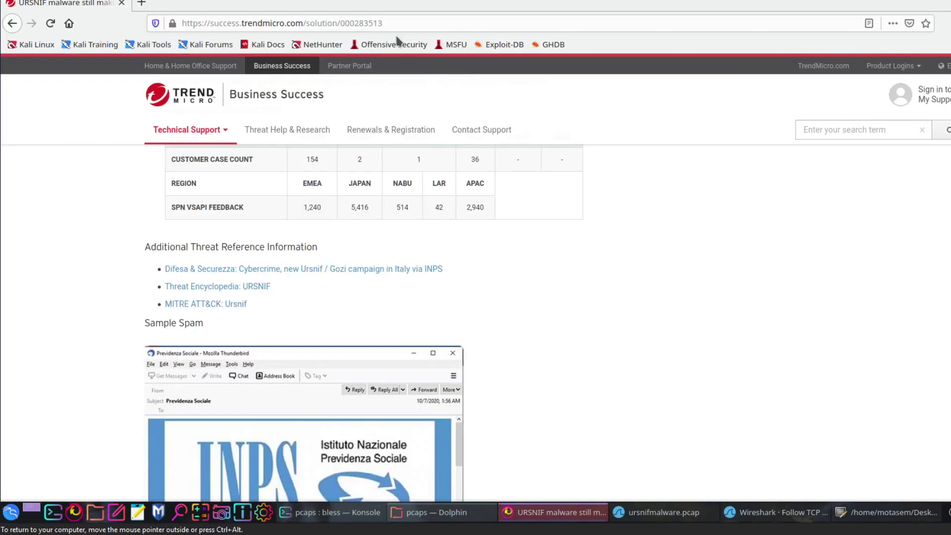
left_click(144, 3)
type("virustotal.com/")
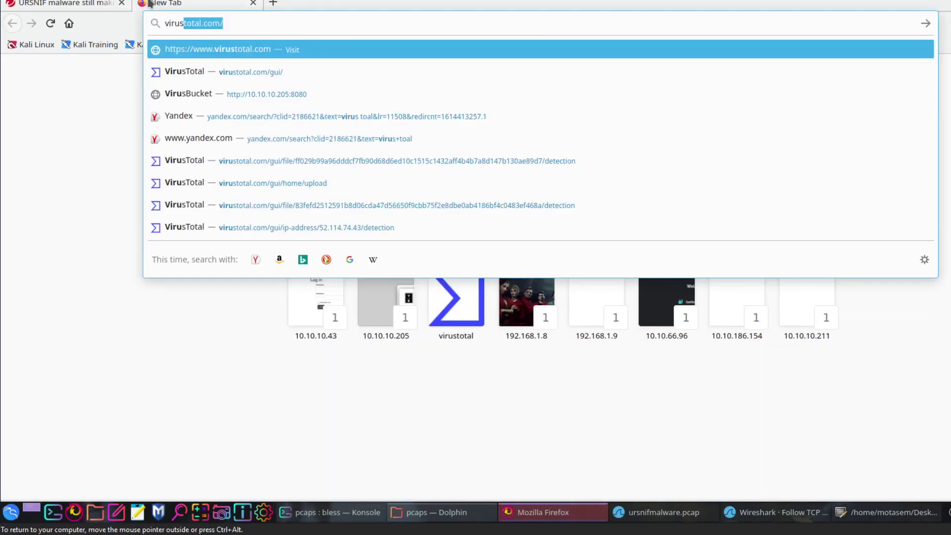
left_click(208, 52)
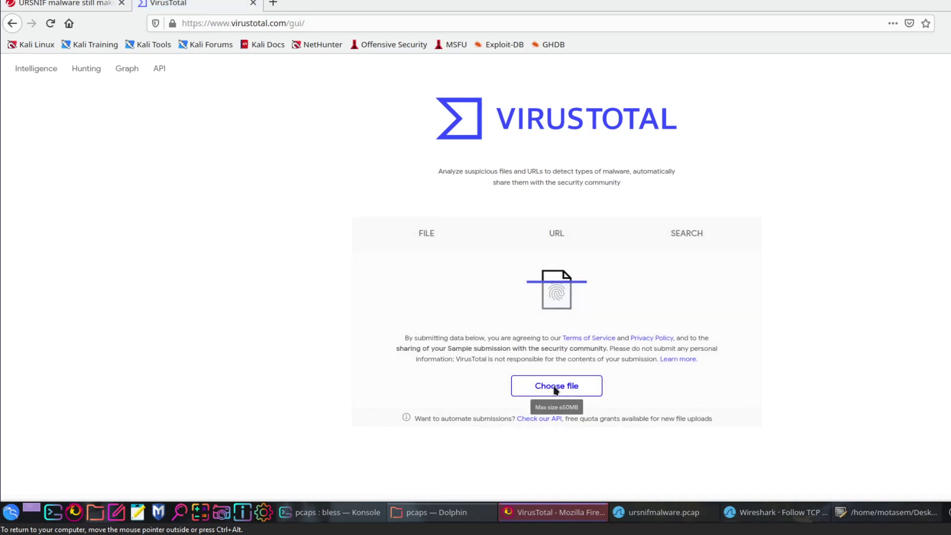
Step: Submit the file 1 from the Desktop folder to VirusTotal for analysis
left_click(554, 391)
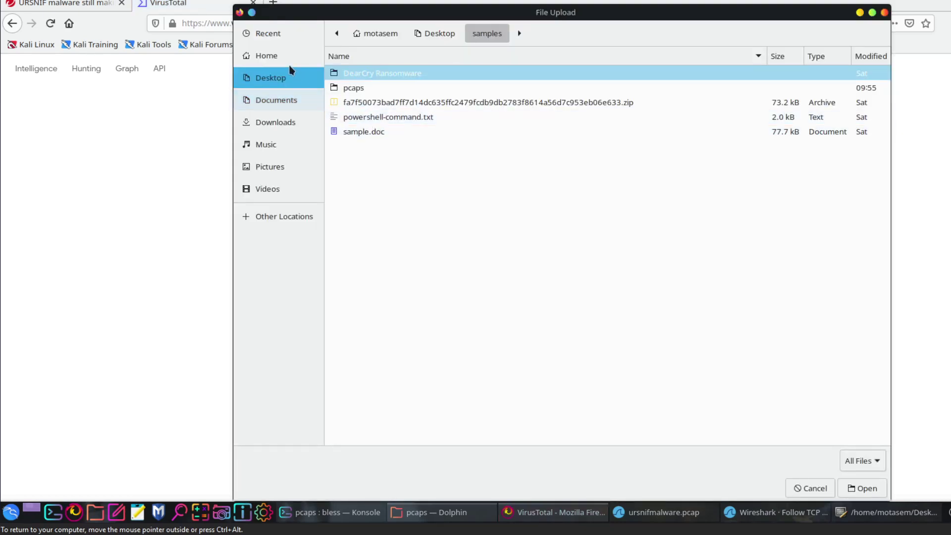
left_click(285, 79)
double_click(367, 233)
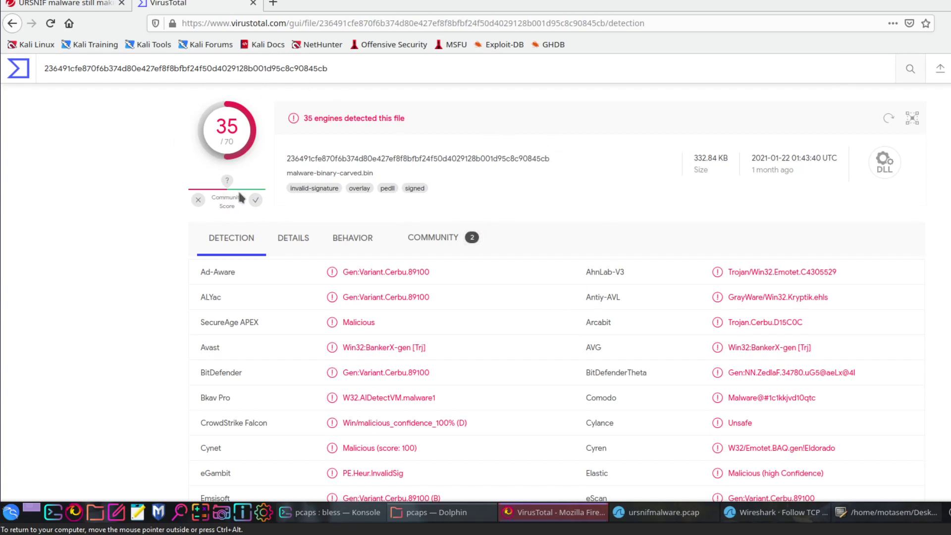
Step: Examine the antivirus engine verdicts and malware family names in the file's detection results
scroll(560, 317, "down", 3)
scroll(569, 334, "down", 3)
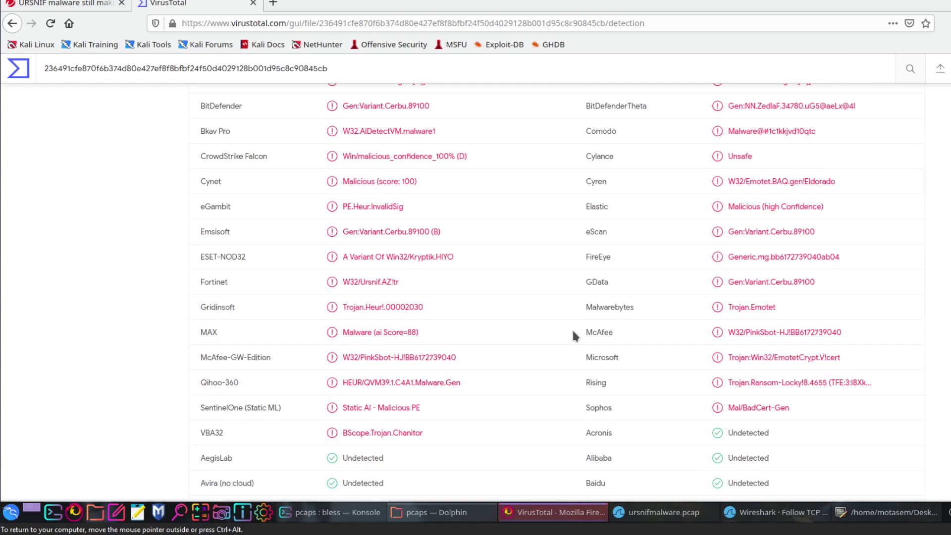
scroll(573, 335, "up", 4)
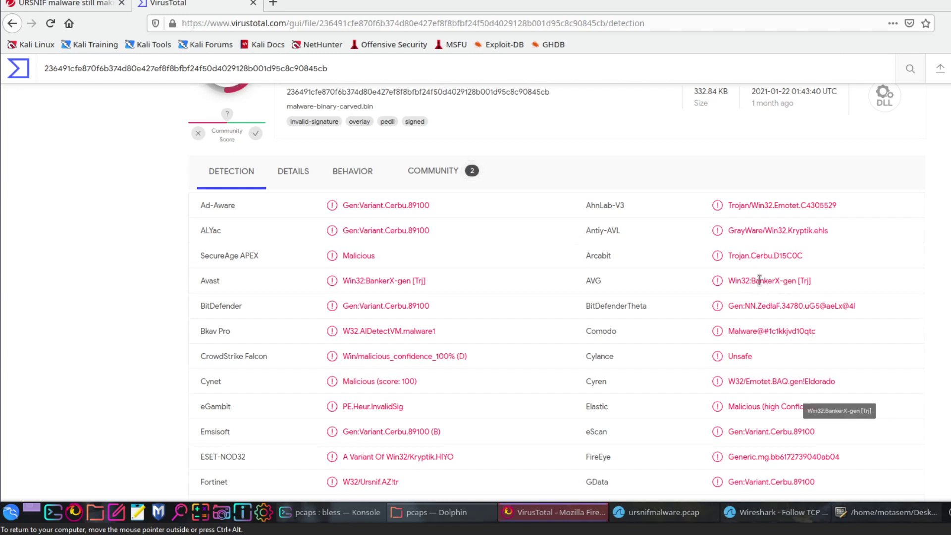
left_click_drag(751, 280, 793, 280)
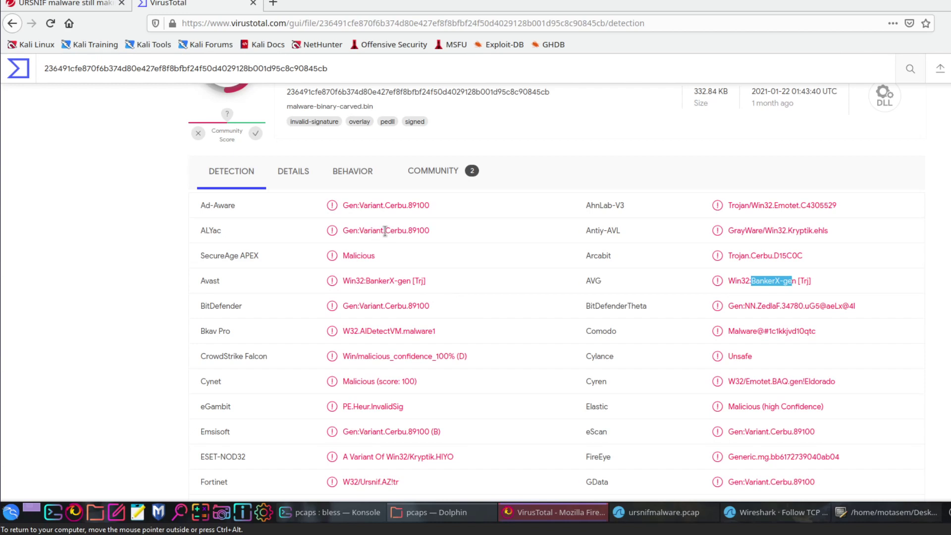
left_click(397, 332)
scroll(394, 347, "down", 3)
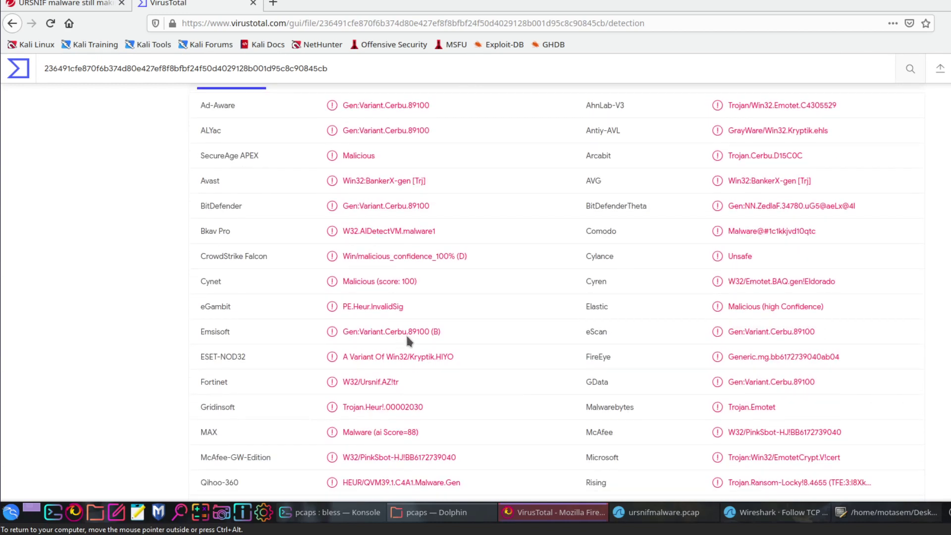
scroll(395, 478, "down", 3)
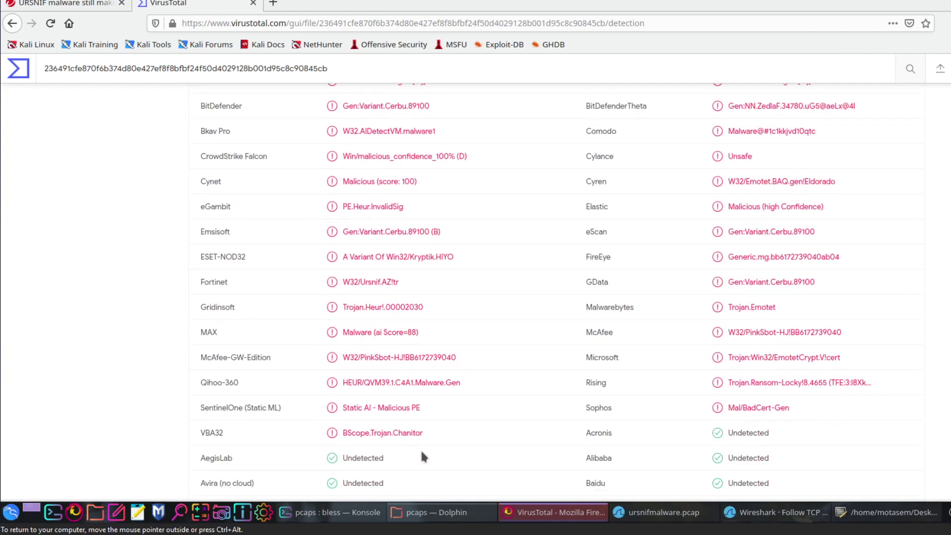
scroll(824, 381, "up", 1)
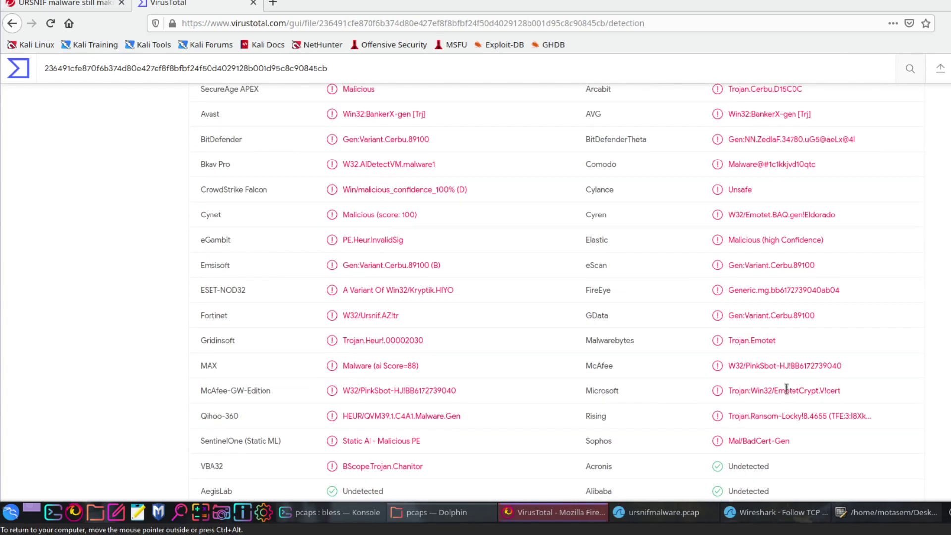
scroll(756, 348, "up", 3)
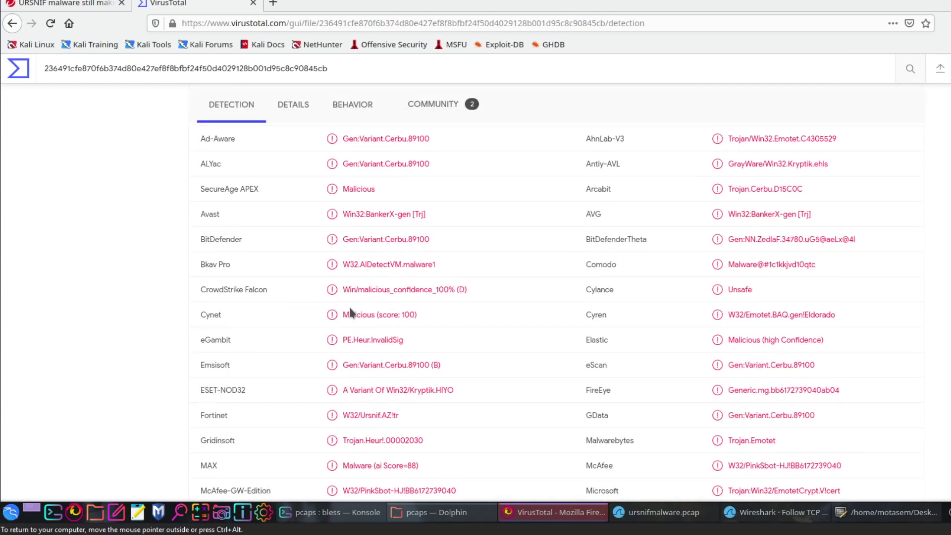
Step: Read the community comments on the submitted file, including its sandbox and genetic analysis reports
left_click(448, 105)
scroll(346, 303, "down", 2)
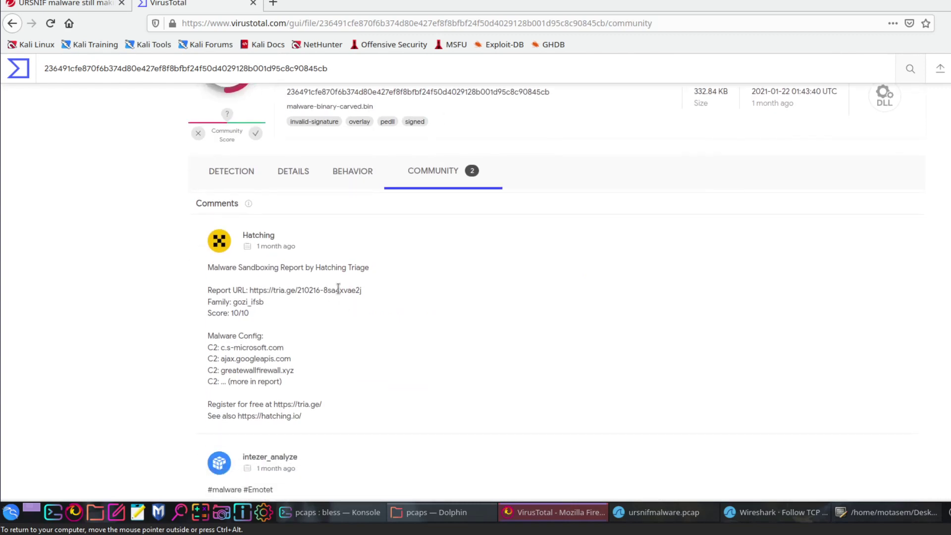
scroll(342, 292, "down", 4)
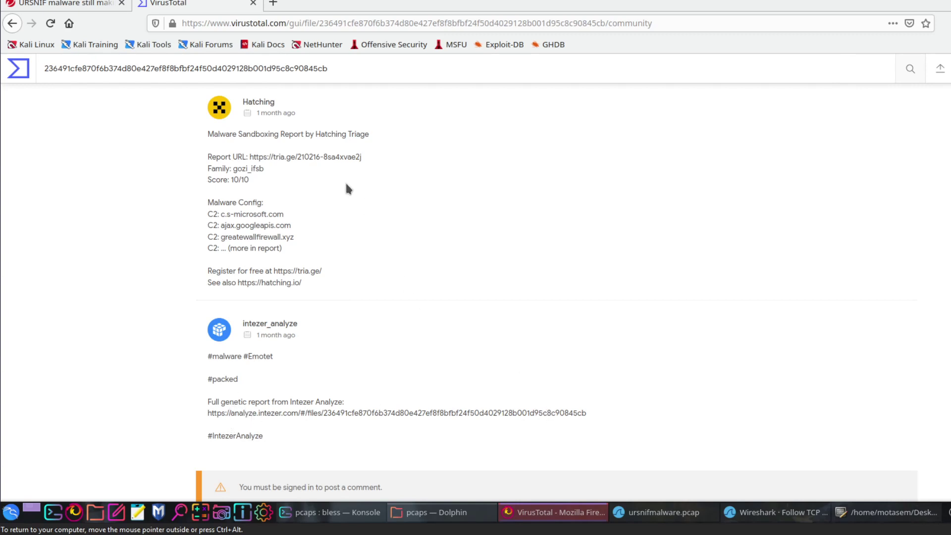
Step: Copy the full genetic report URL from the intezer_analyze comment and open it in a new tab
left_click_drag(584, 412, 167, 414)
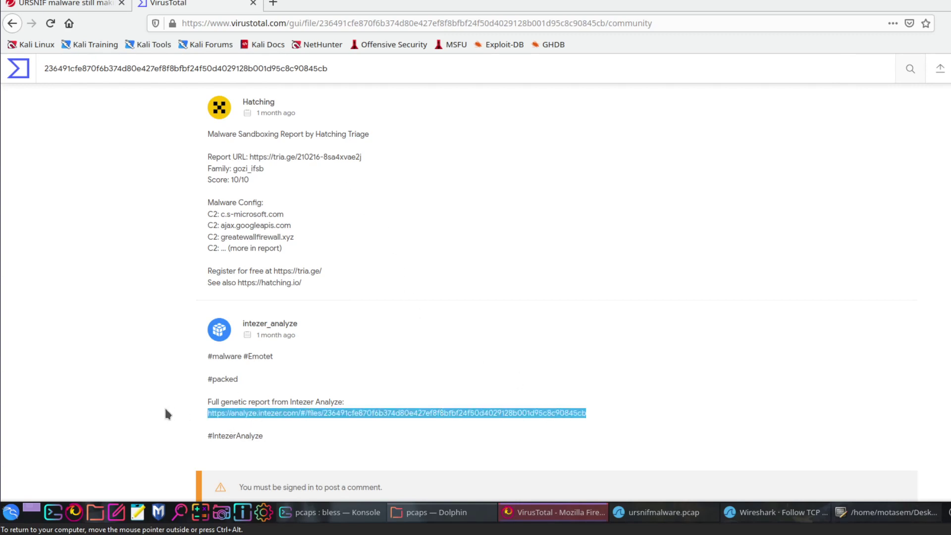
key("ctrl+c")
left_click(273, 3)
key("ctrl+v")
key("Return")
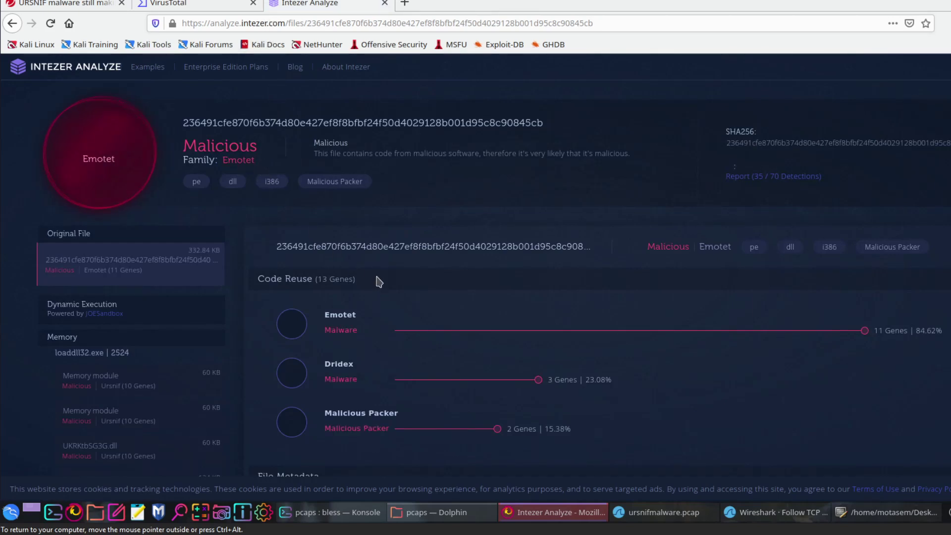
Step: Review the code reuse, file metadata and string reuse in the Intezer report, and close the Intezer and VirusTotal tabs
scroll(382, 293, "down", 5)
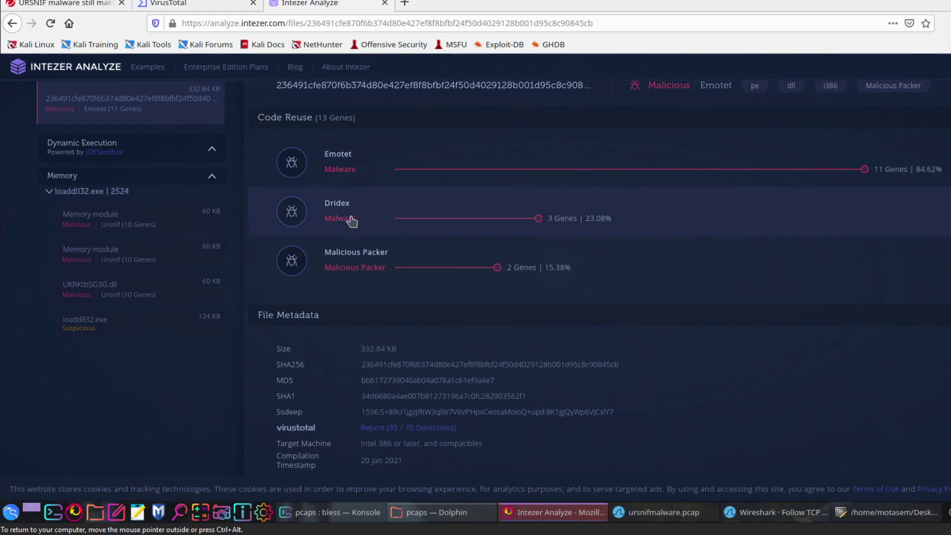
scroll(355, 230, "down", 10)
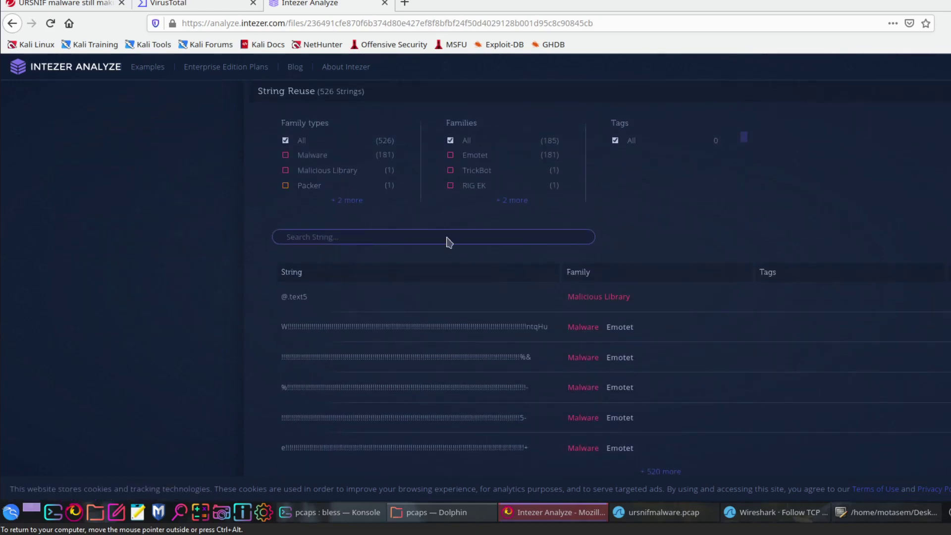
scroll(436, 233, "down", 1)
scroll(444, 230, "up", 12)
scroll(444, 230, "up", 5)
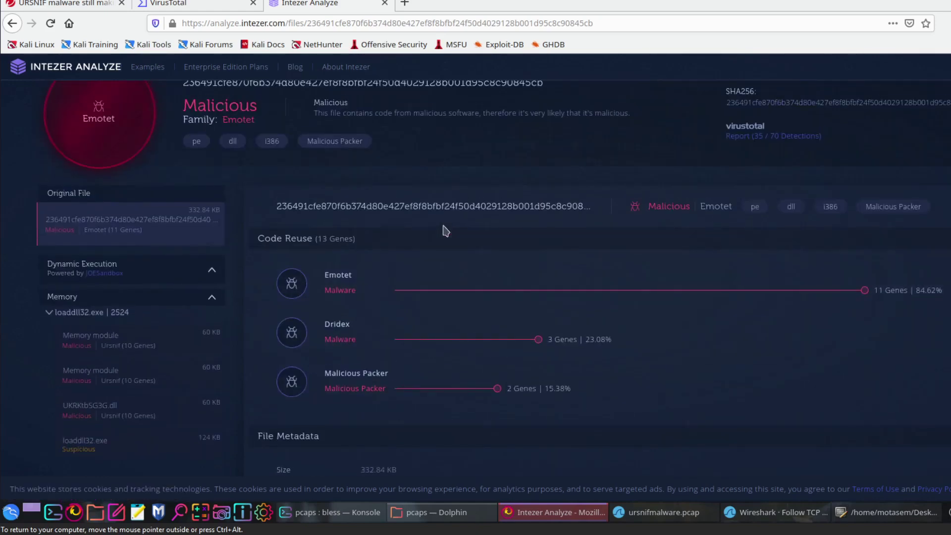
scroll(446, 231, "up", 1)
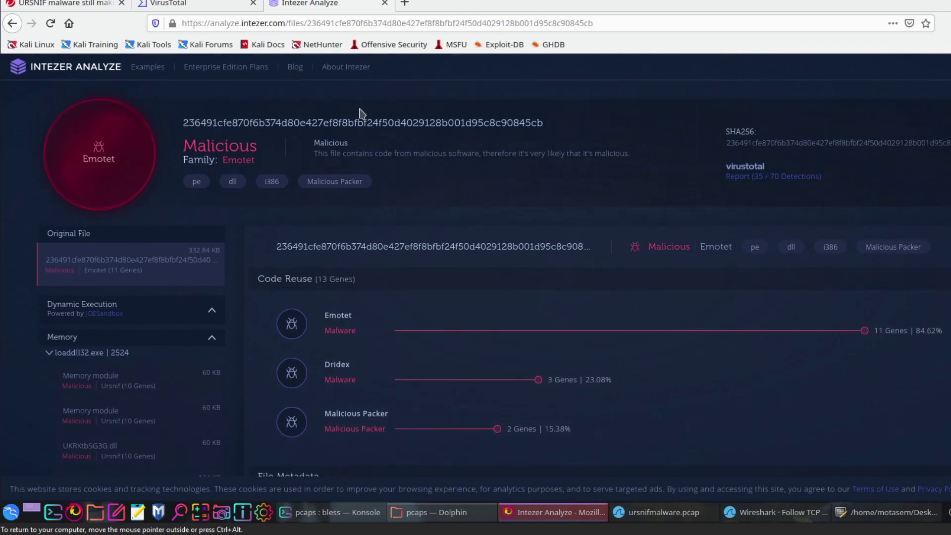
left_click(384, 3)
left_click(253, 3)
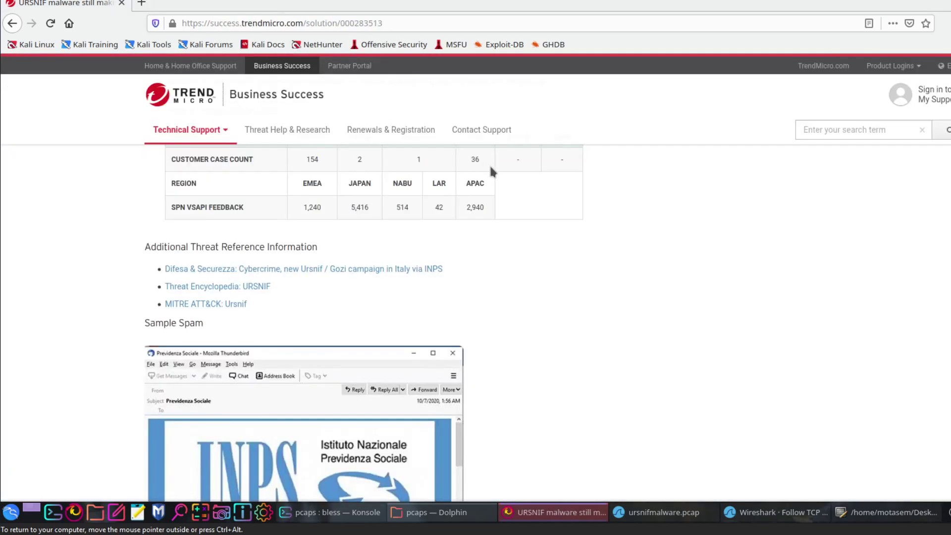